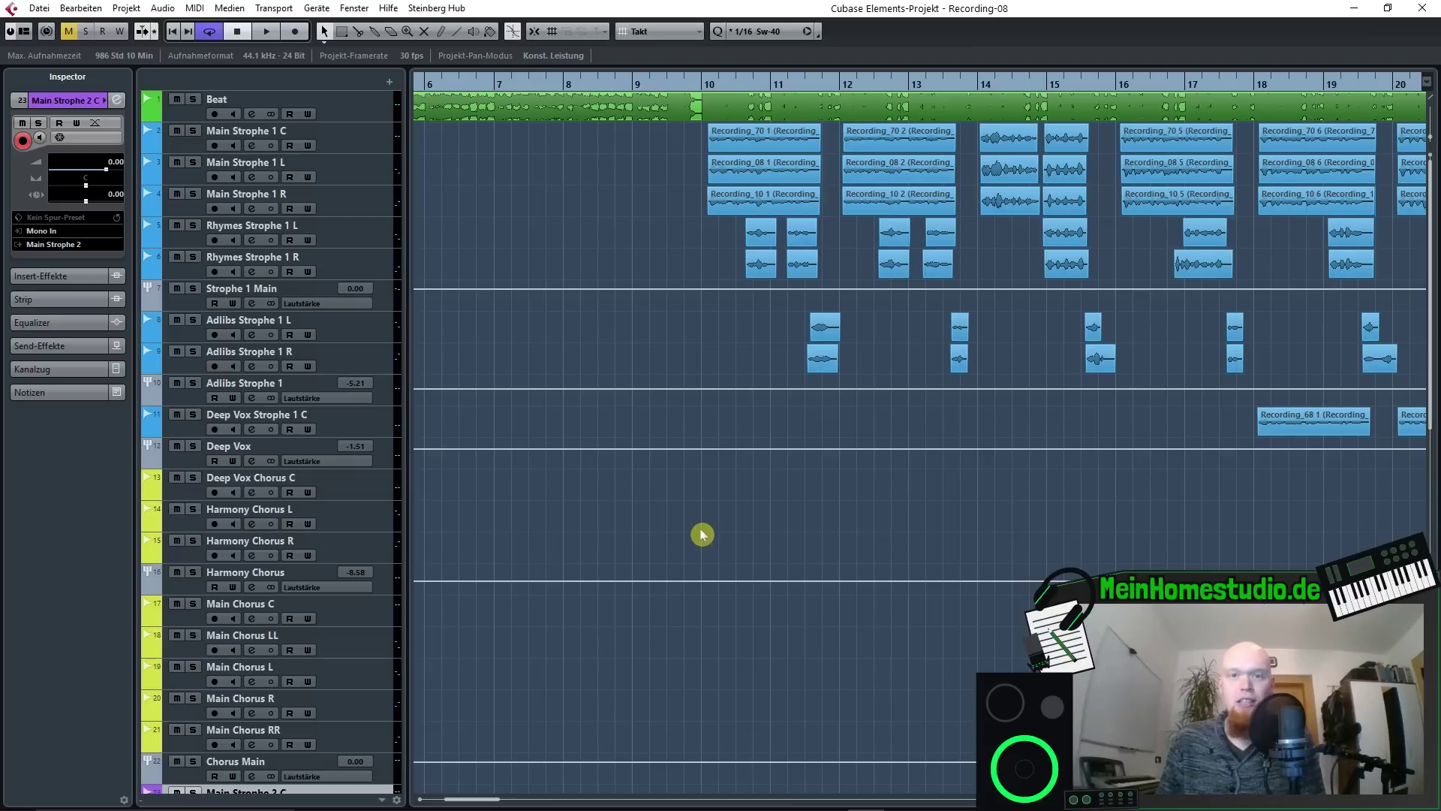
Look over the arrangement from Strophe 1 to the Bridge tracks and locate the Snap and zero-crossing options.
{"action": "scroll", "coordinate": [739, 533], "scroll_direction": "down", "scroll_amount": 6}
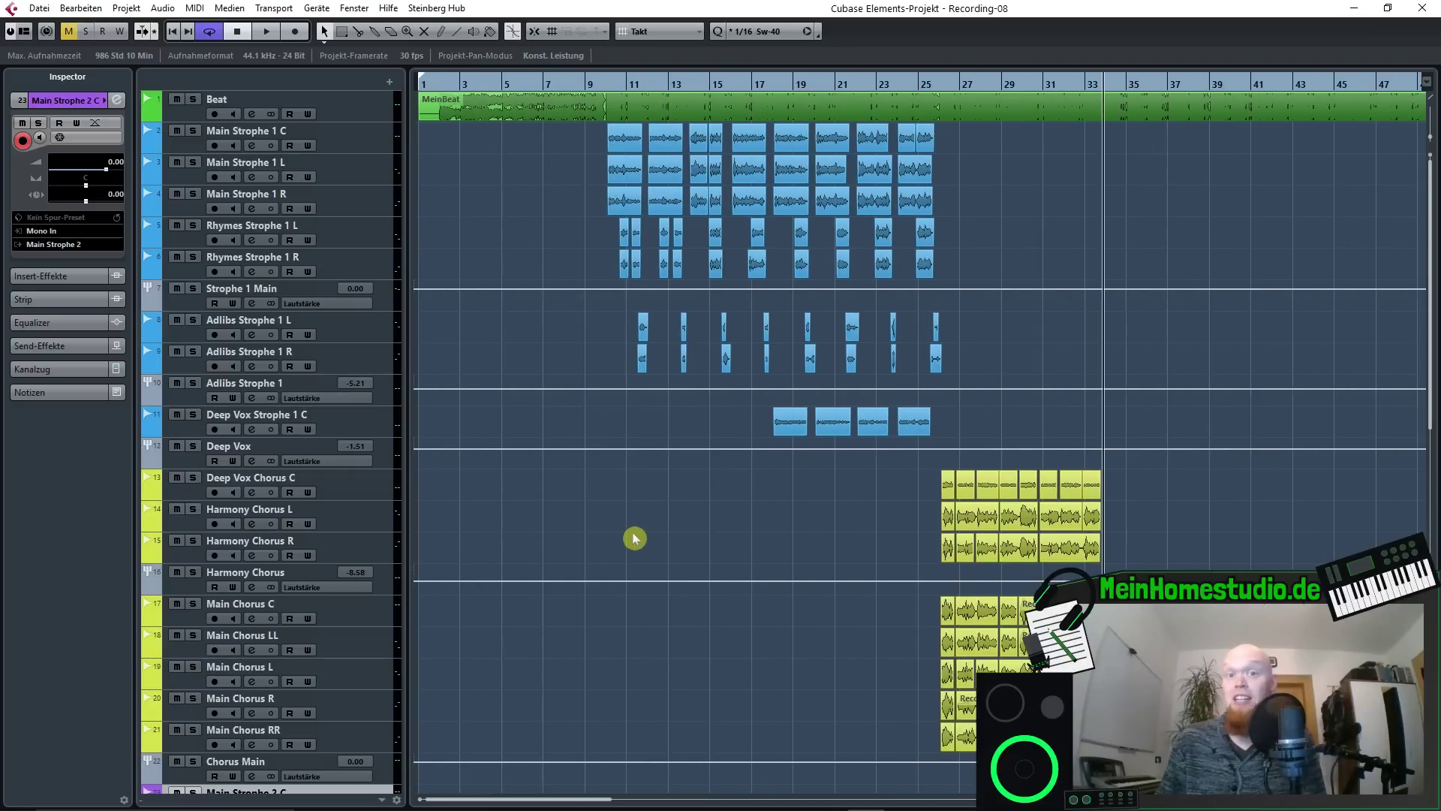
{"action": "scroll", "coordinate": [755, 531], "scroll_direction": "down", "scroll_amount": 8}
{"action": "scroll", "coordinate": [863, 534], "scroll_direction": "up", "scroll_amount": 2}
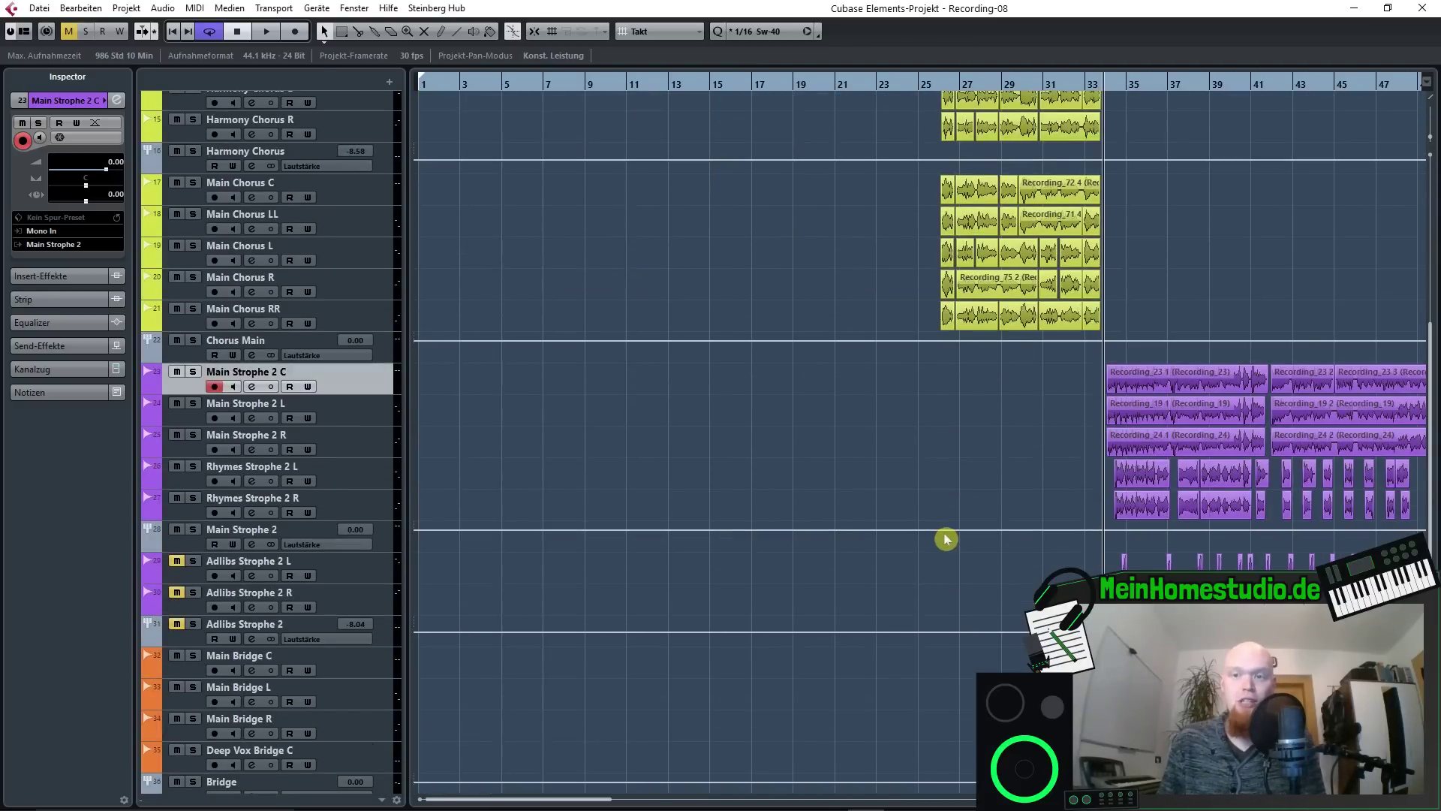
{"action": "scroll", "coordinate": [1152, 421], "scroll_direction": "up", "scroll_amount": 8}
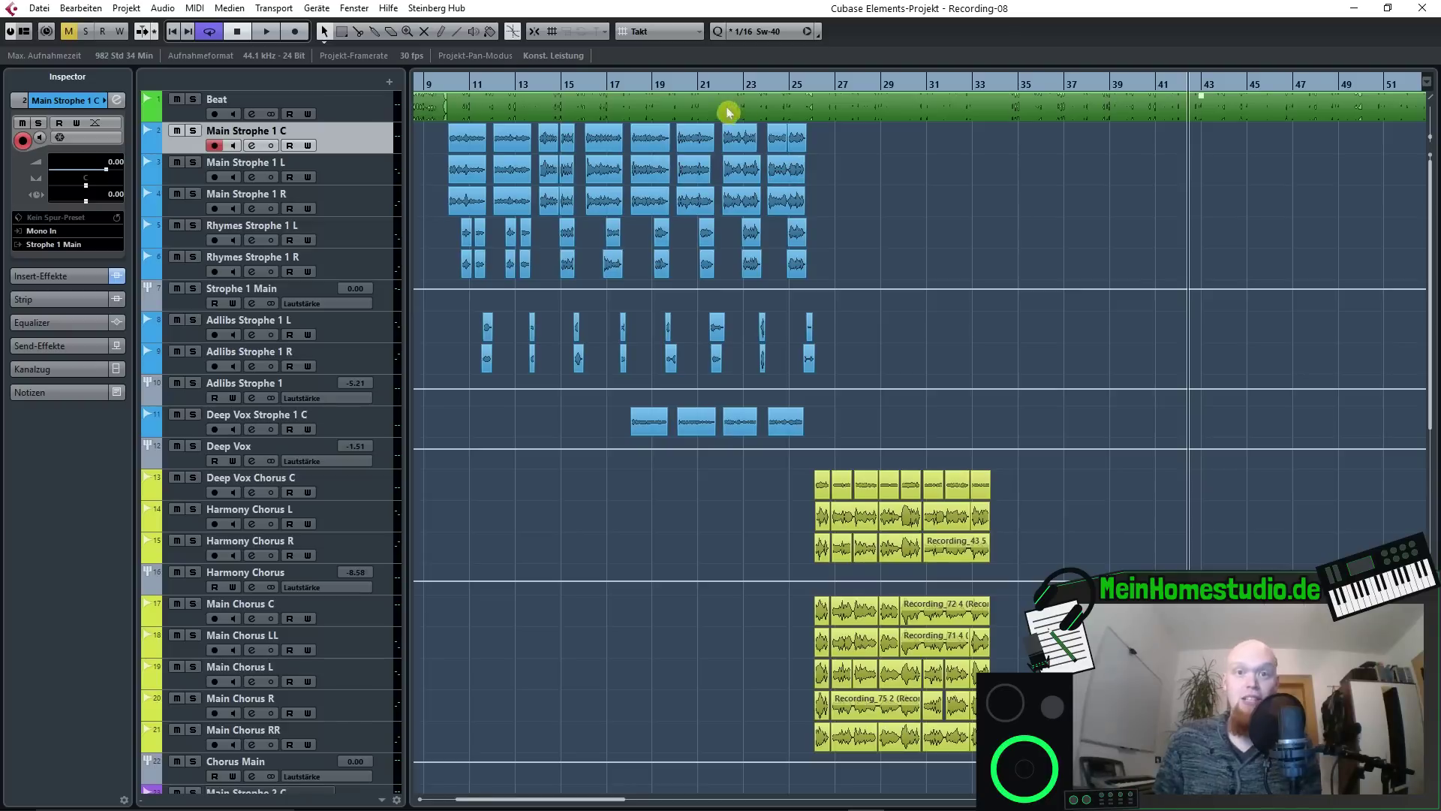
{"action": "left_click", "coordinate": [534, 32]}
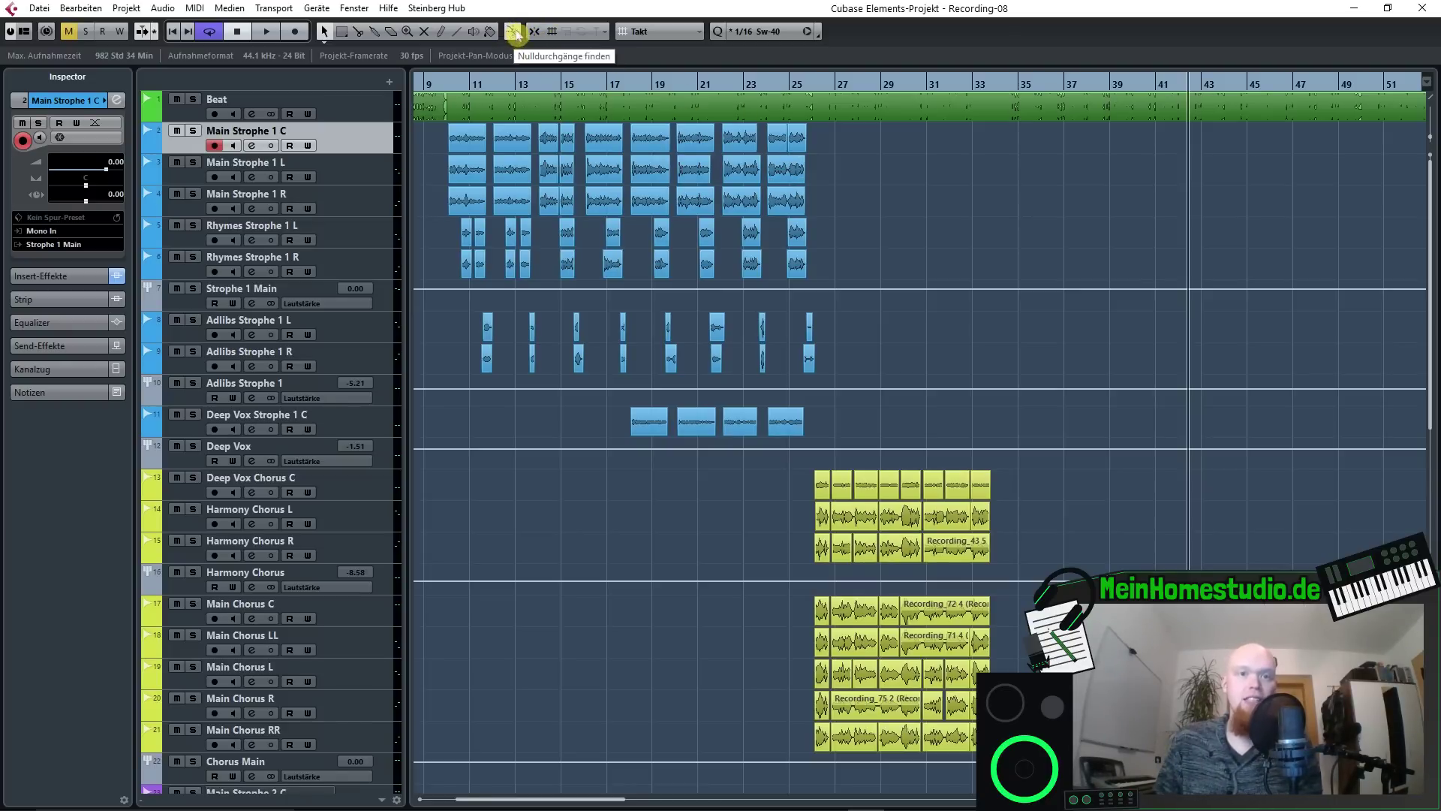
{"action": "left_click", "coordinate": [512, 33]}
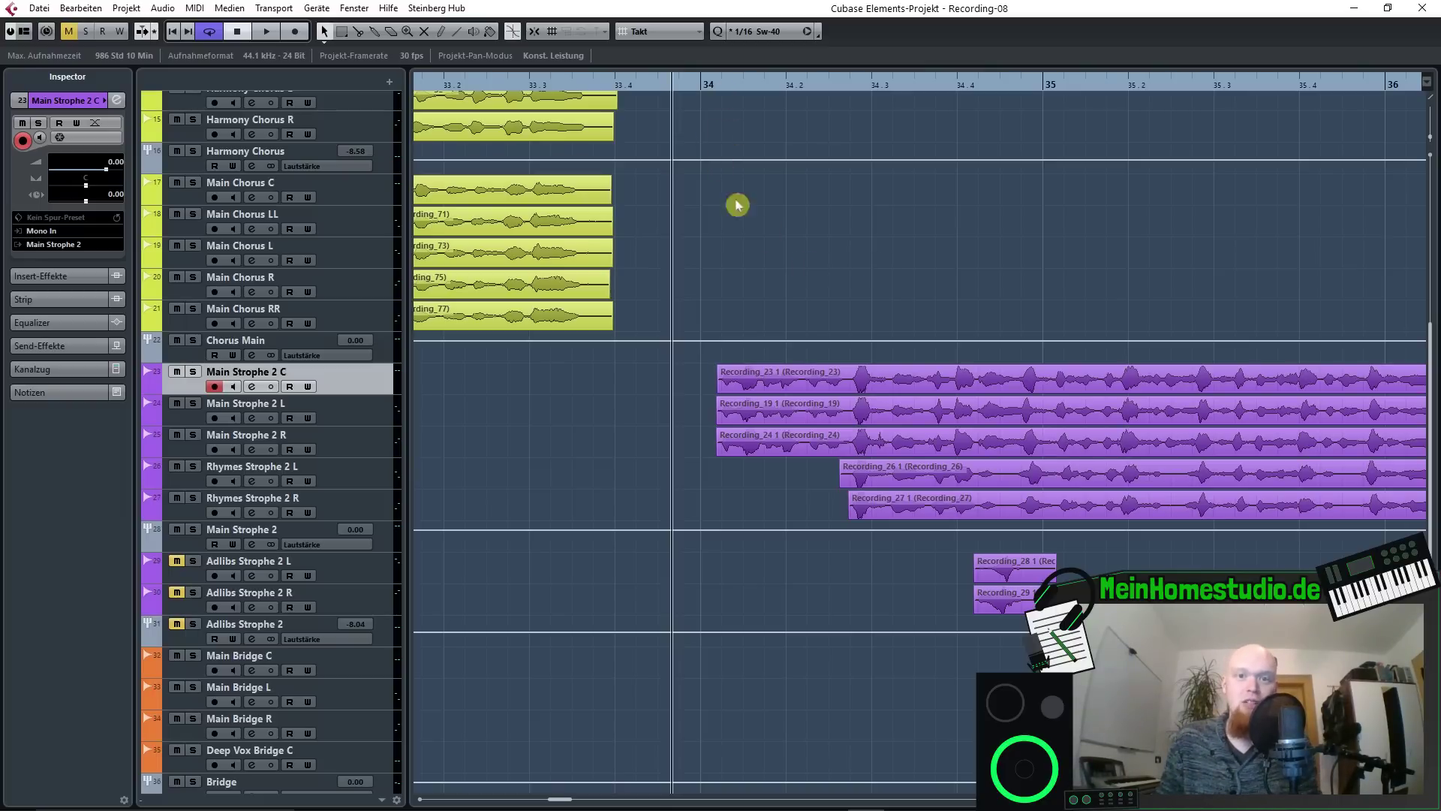
Examine the start of the stacked Strophe 2 vocal takes and play the verse from just before bar 34.
{"action": "scroll", "coordinate": [727, 443], "scroll_direction": "up", "scroll_amount": 6}
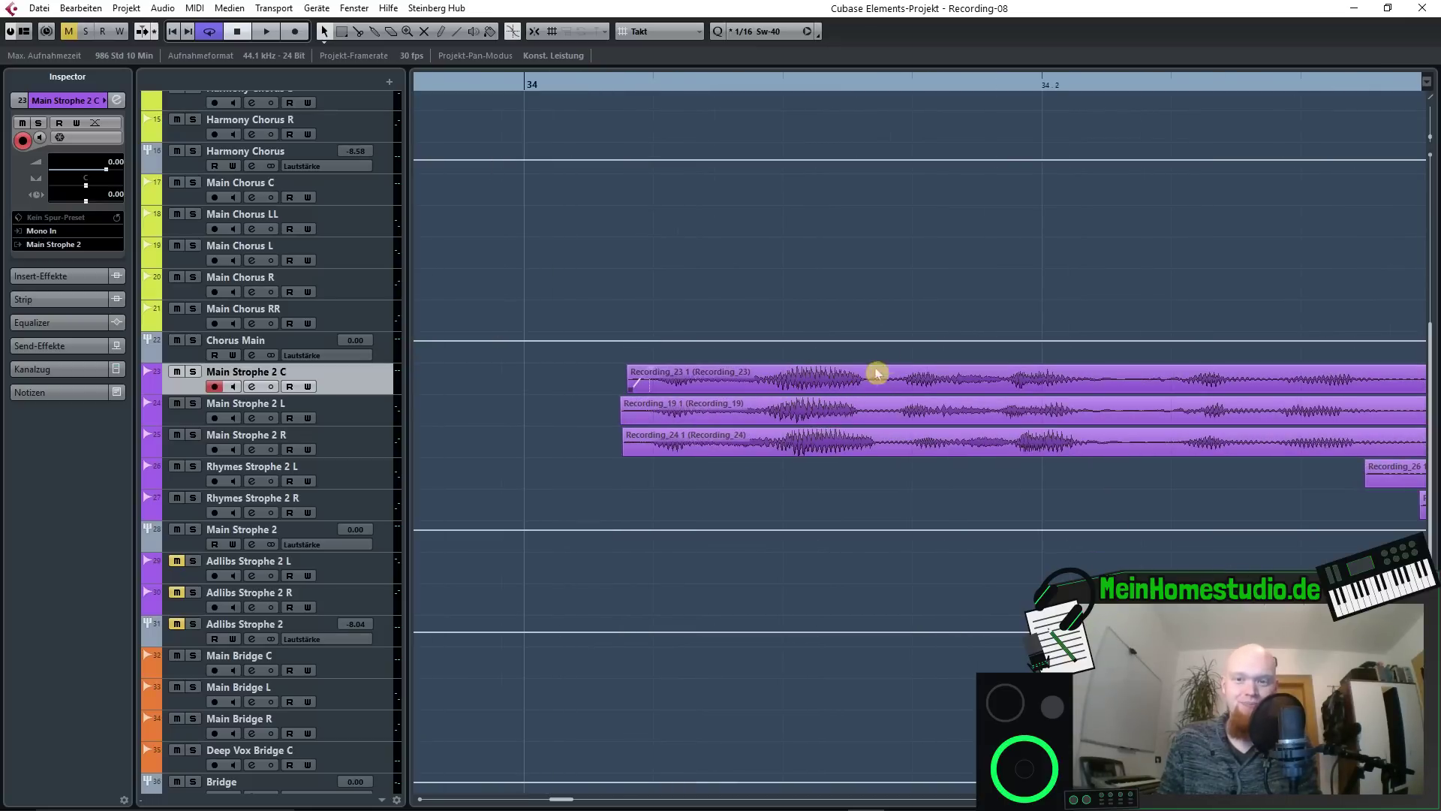
{"action": "scroll", "coordinate": [877, 373], "scroll_direction": "down", "scroll_amount": 6}
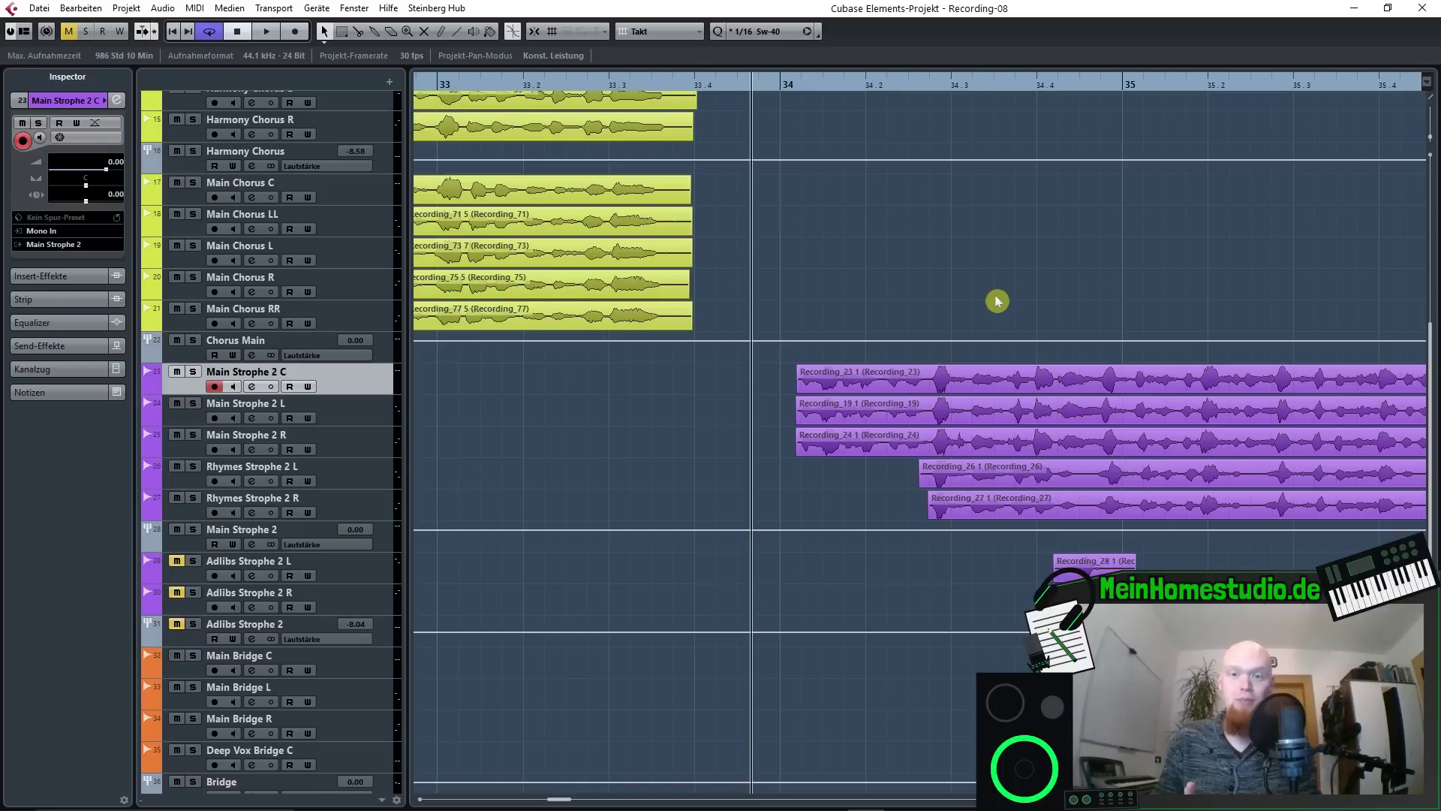
{"action": "scroll", "coordinate": [976, 406], "scroll_direction": "up", "scroll_amount": 5}
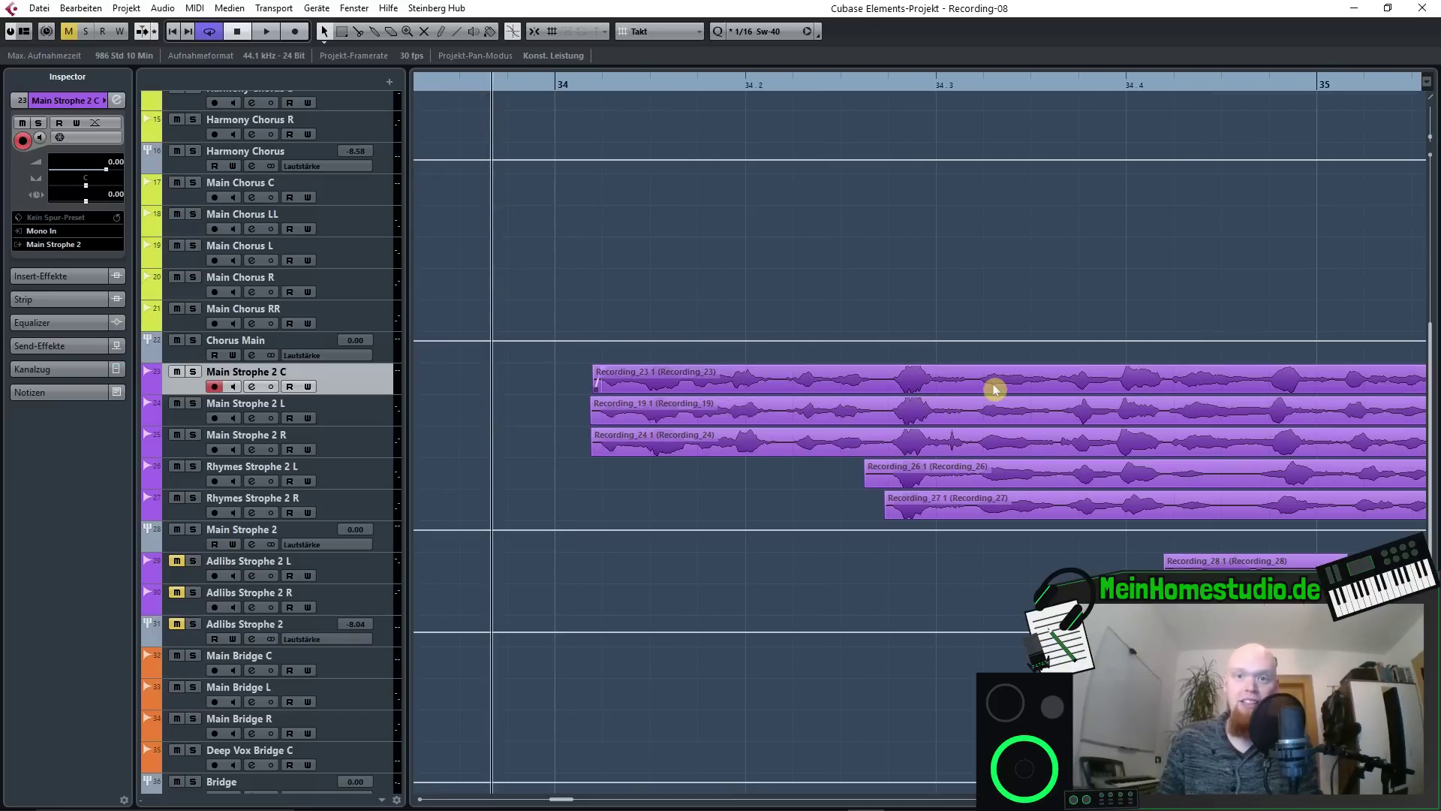
{"action": "scroll", "coordinate": [869, 217], "scroll_direction": "down", "scroll_amount": 5}
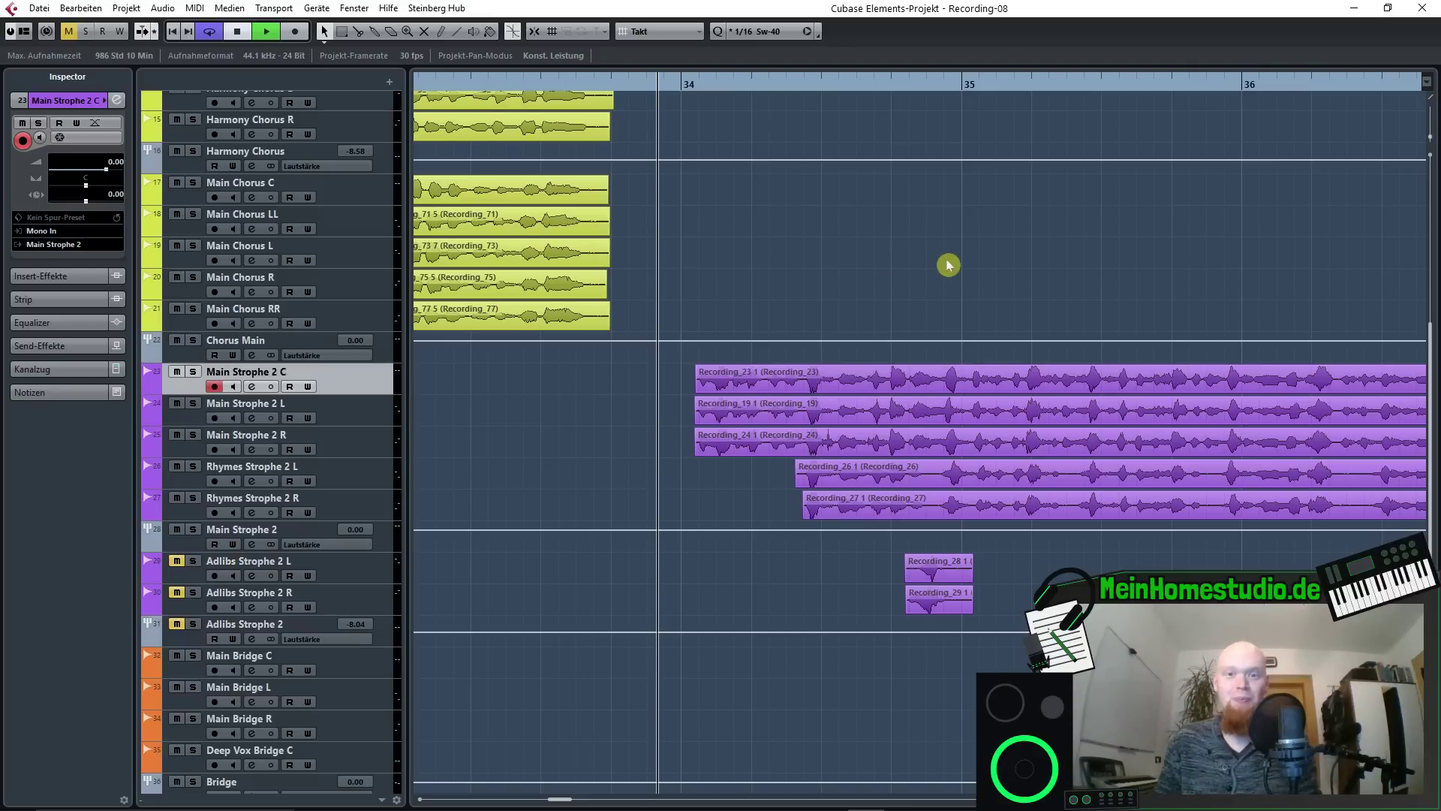
{"action": "key", "text": "space"}
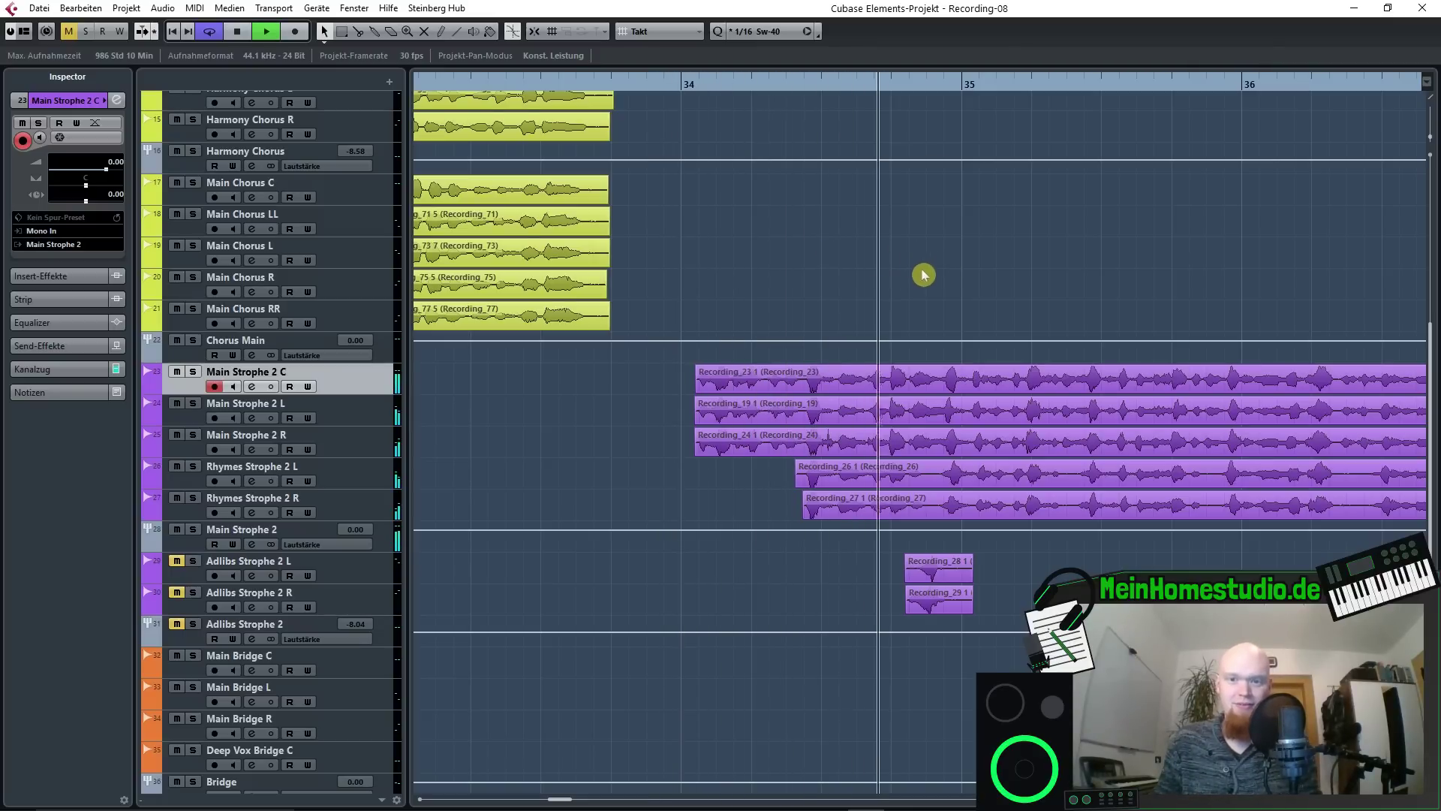
{"action": "key", "text": "g"}
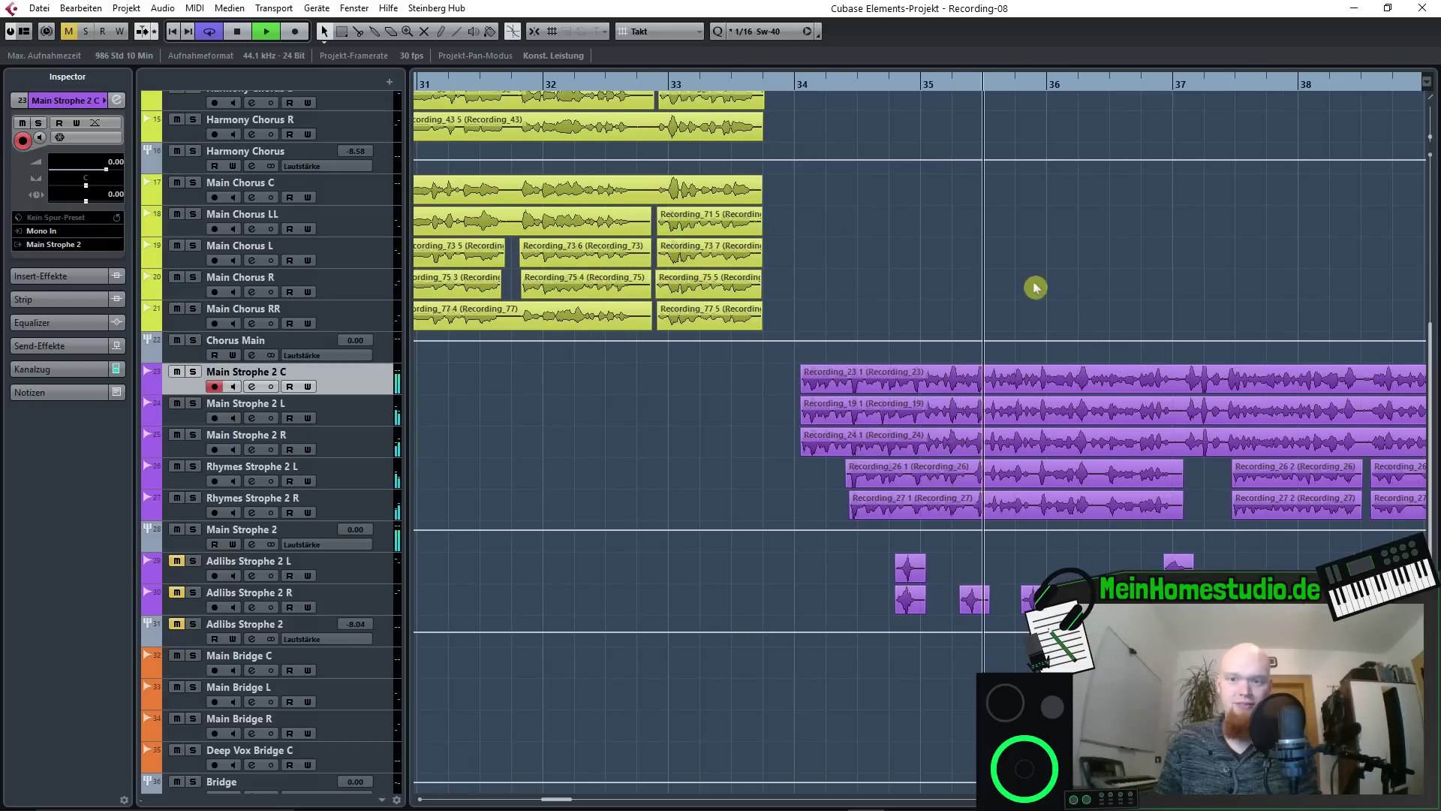
{"action": "scroll", "coordinate": [1049, 286], "scroll_direction": "down", "scroll_amount": 3}
{"action": "scroll", "coordinate": [1171, 289], "scroll_direction": "up", "scroll_amount": 2}
{"action": "scroll", "coordinate": [1160, 285], "scroll_direction": "up", "scroll_amount": 1}
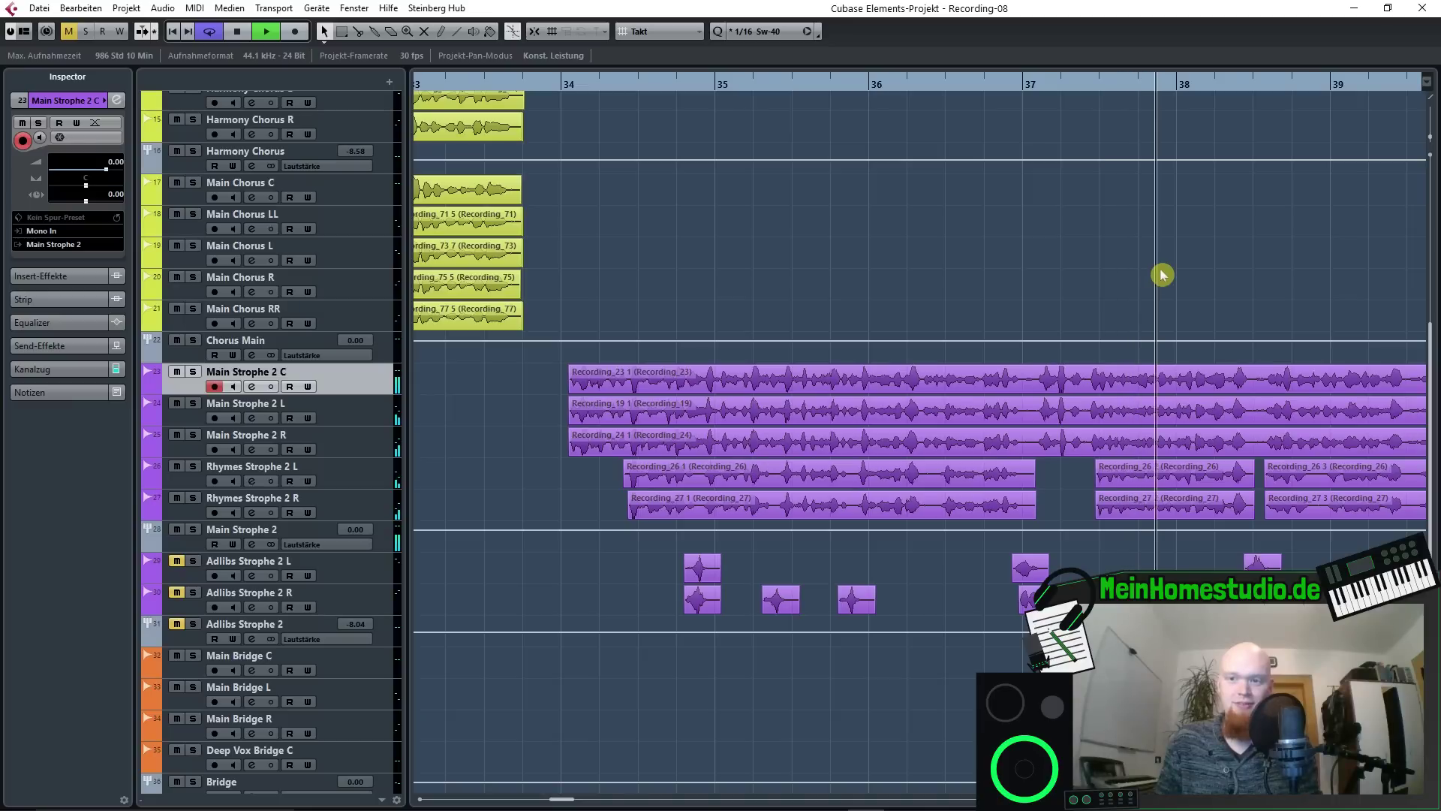
{"action": "key", "text": "space"}
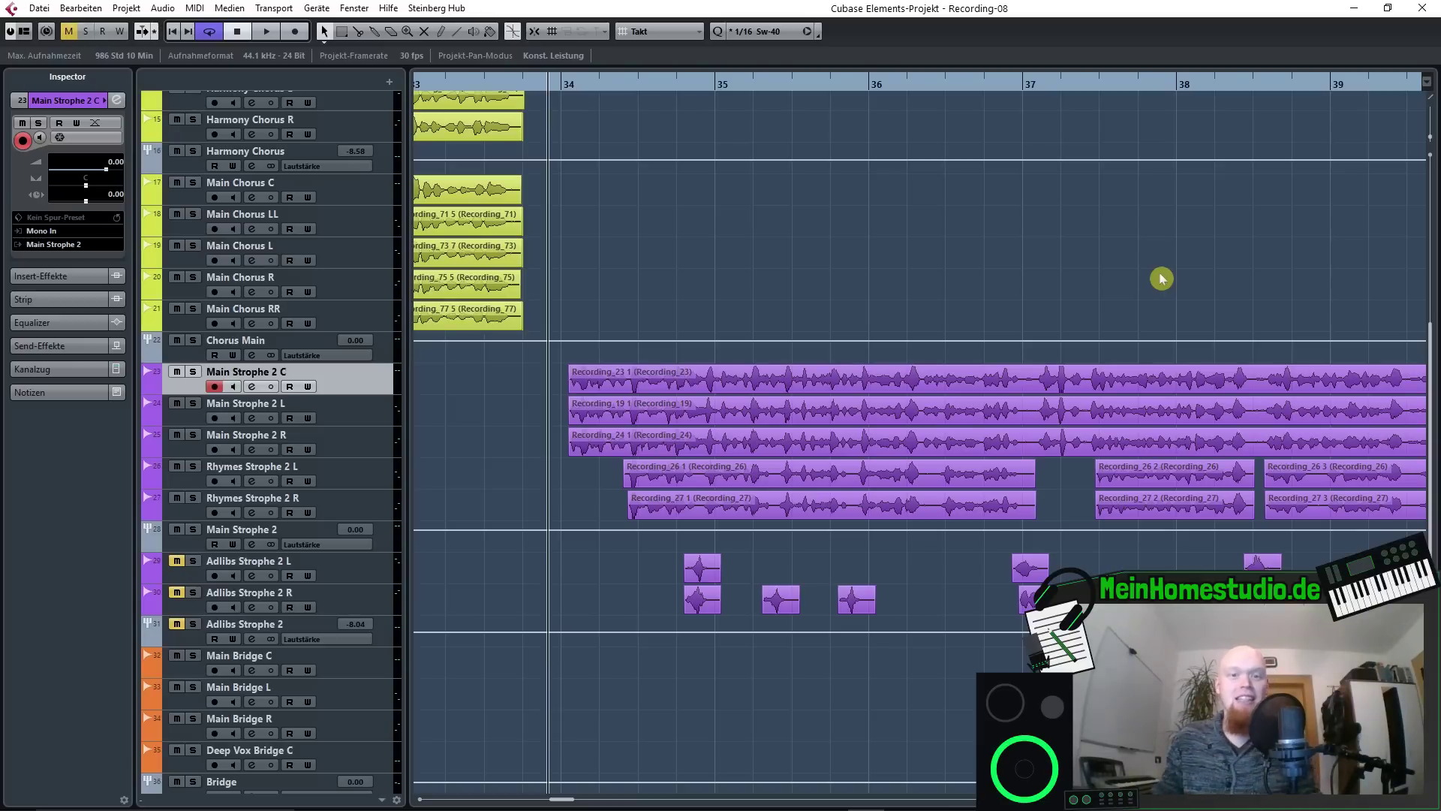
Compare the Strophe 2 vocal waveforms at the loud syllable just before 34.3, placing the playhead on it.
{"action": "scroll", "coordinate": [621, 408], "scroll_direction": "up", "scroll_amount": 6}
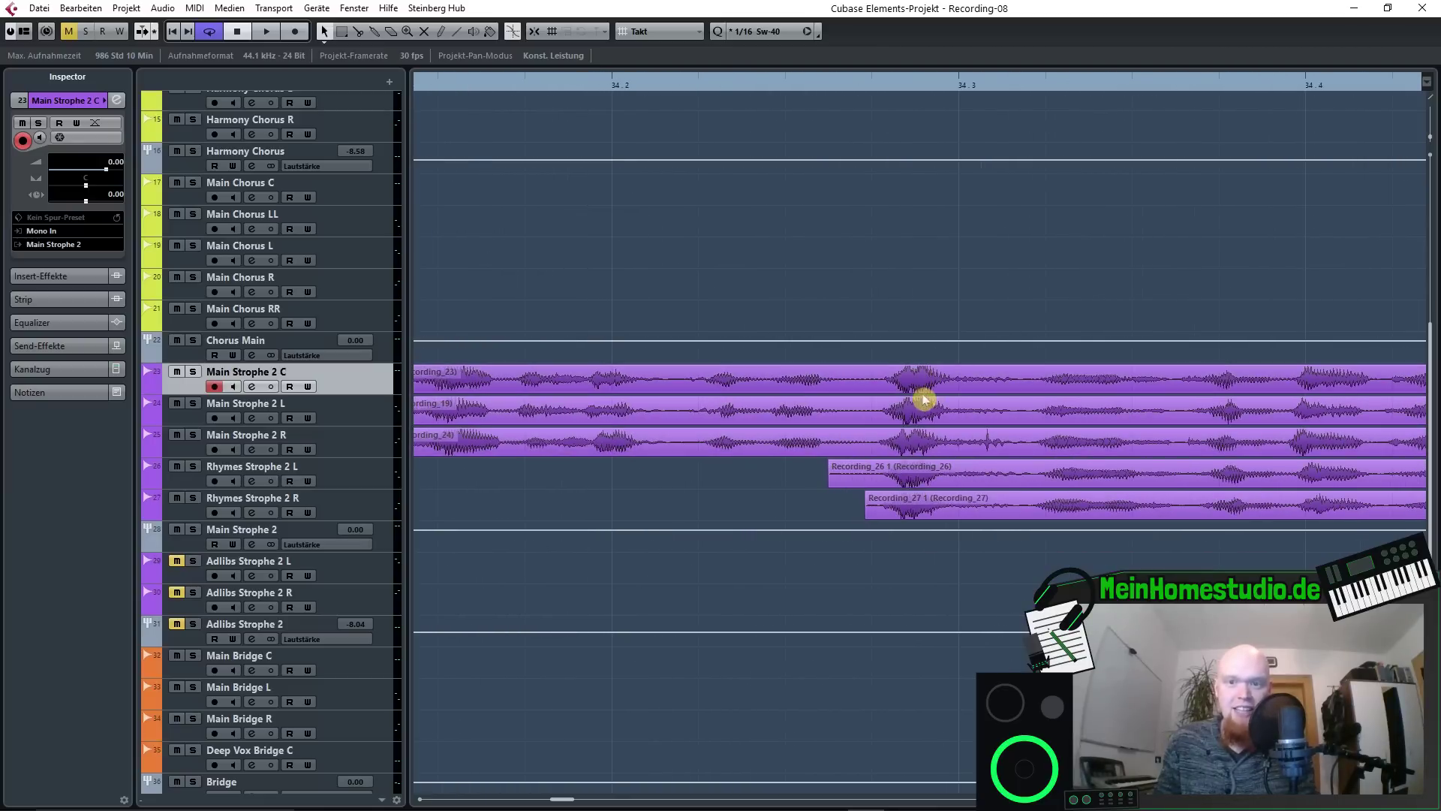
{"action": "scroll", "coordinate": [923, 396], "scroll_direction": "up", "scroll_amount": 3}
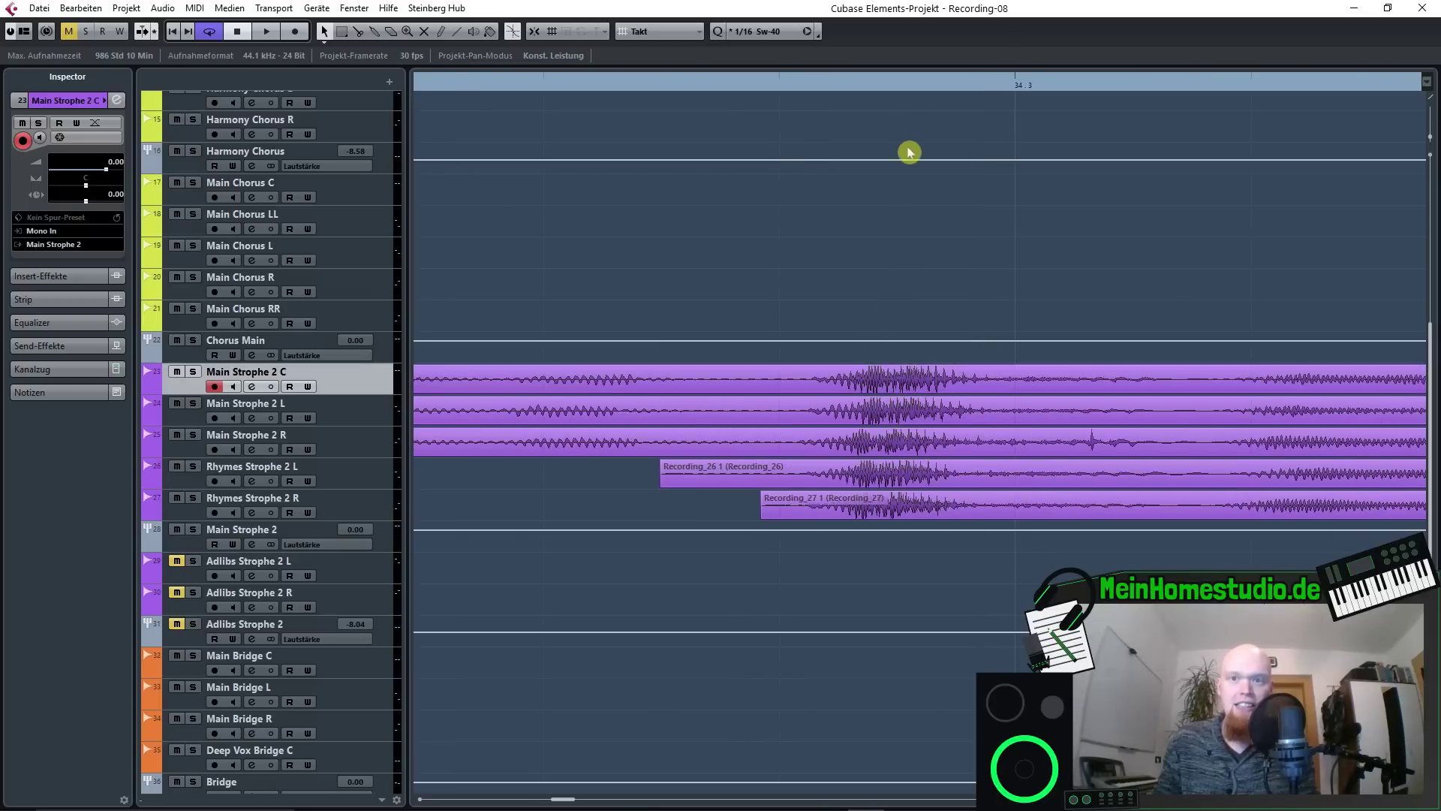
{"action": "left_click", "coordinate": [895, 90]}
{"action": "scroll", "coordinate": [897, 92], "scroll_direction": "up", "scroll_amount": 1}
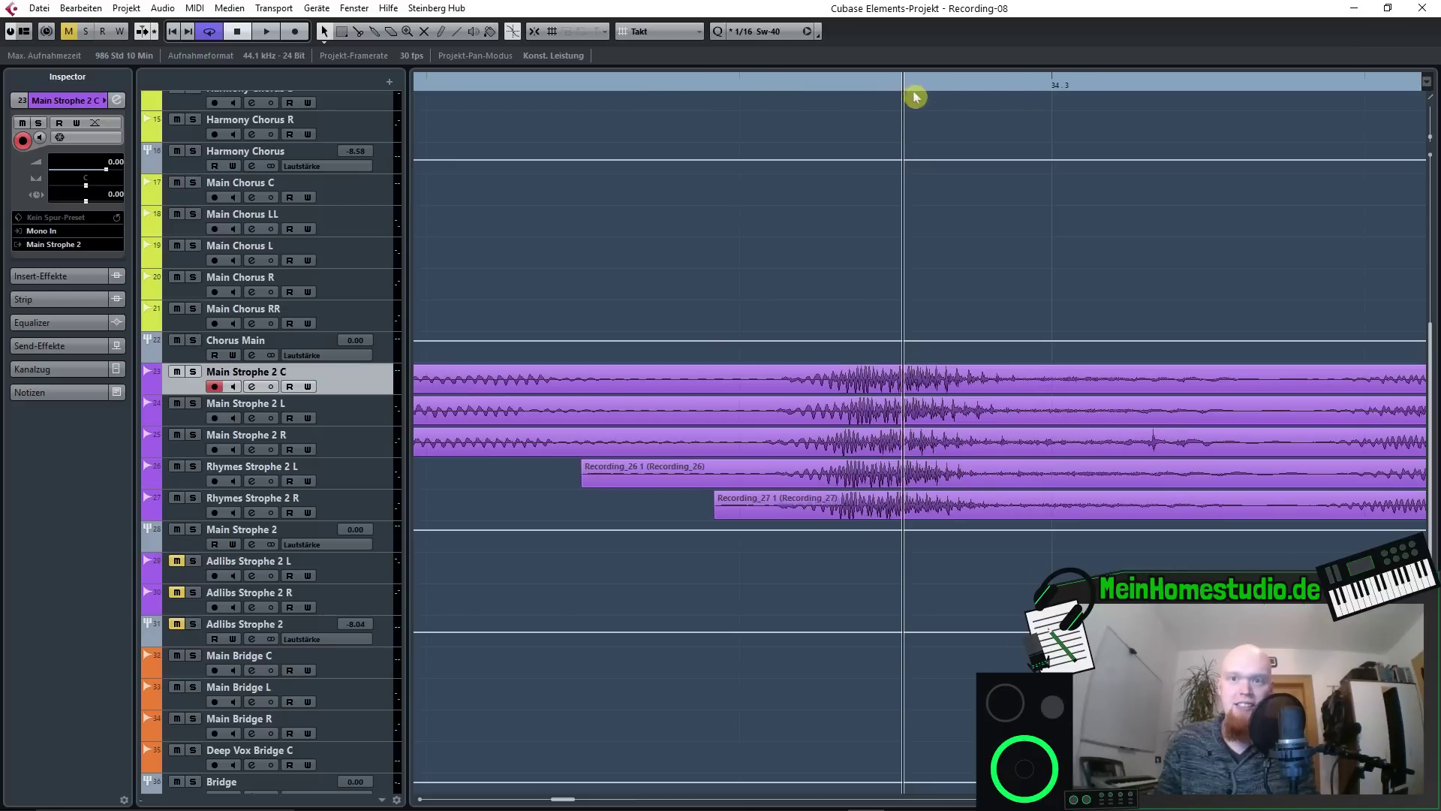
{"action": "scroll", "coordinate": [901, 99], "scroll_direction": "down", "scroll_amount": 2}
{"action": "scroll", "coordinate": [901, 99], "scroll_direction": "up", "scroll_amount": 3}
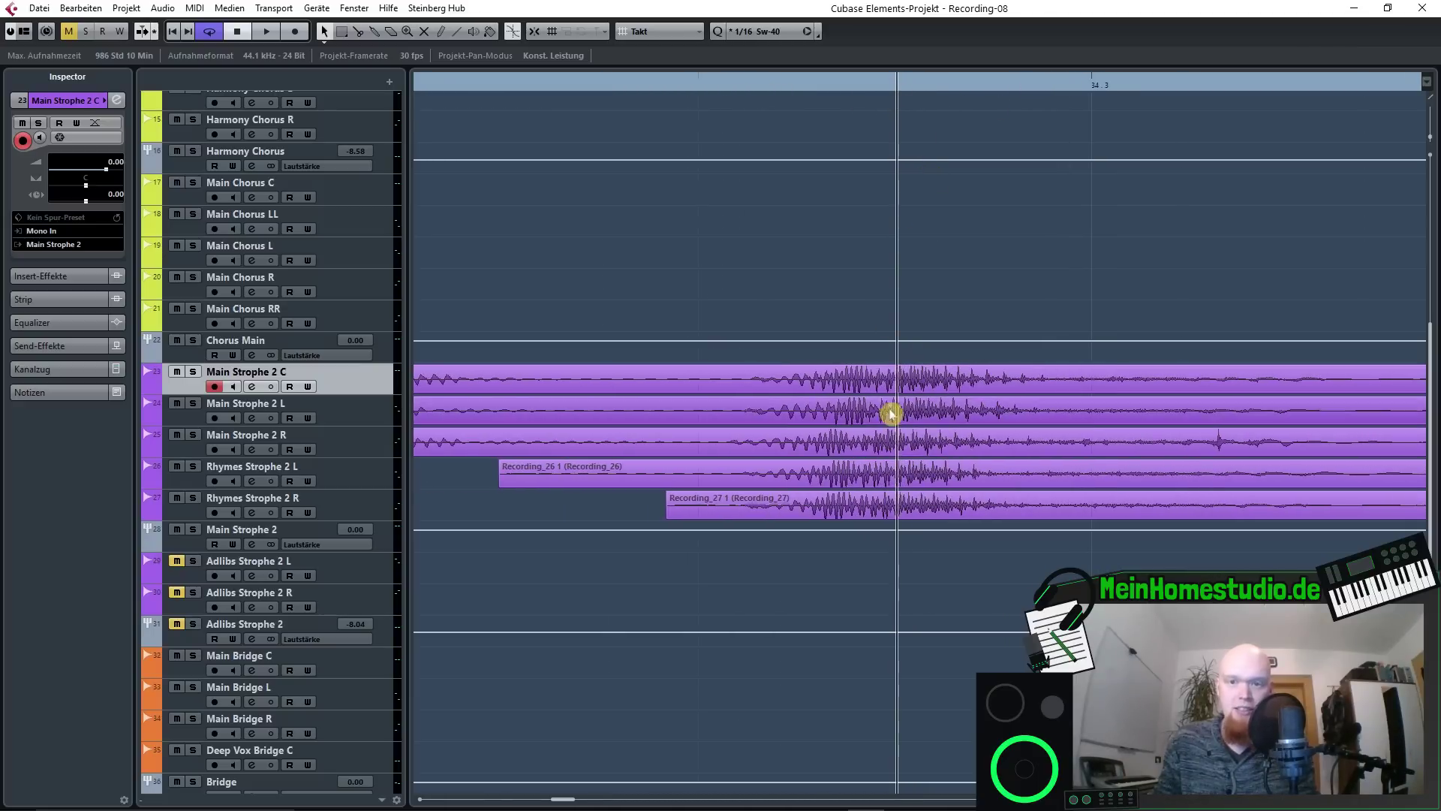
{"action": "scroll", "coordinate": [911, 322], "scroll_direction": "down", "scroll_amount": 3}
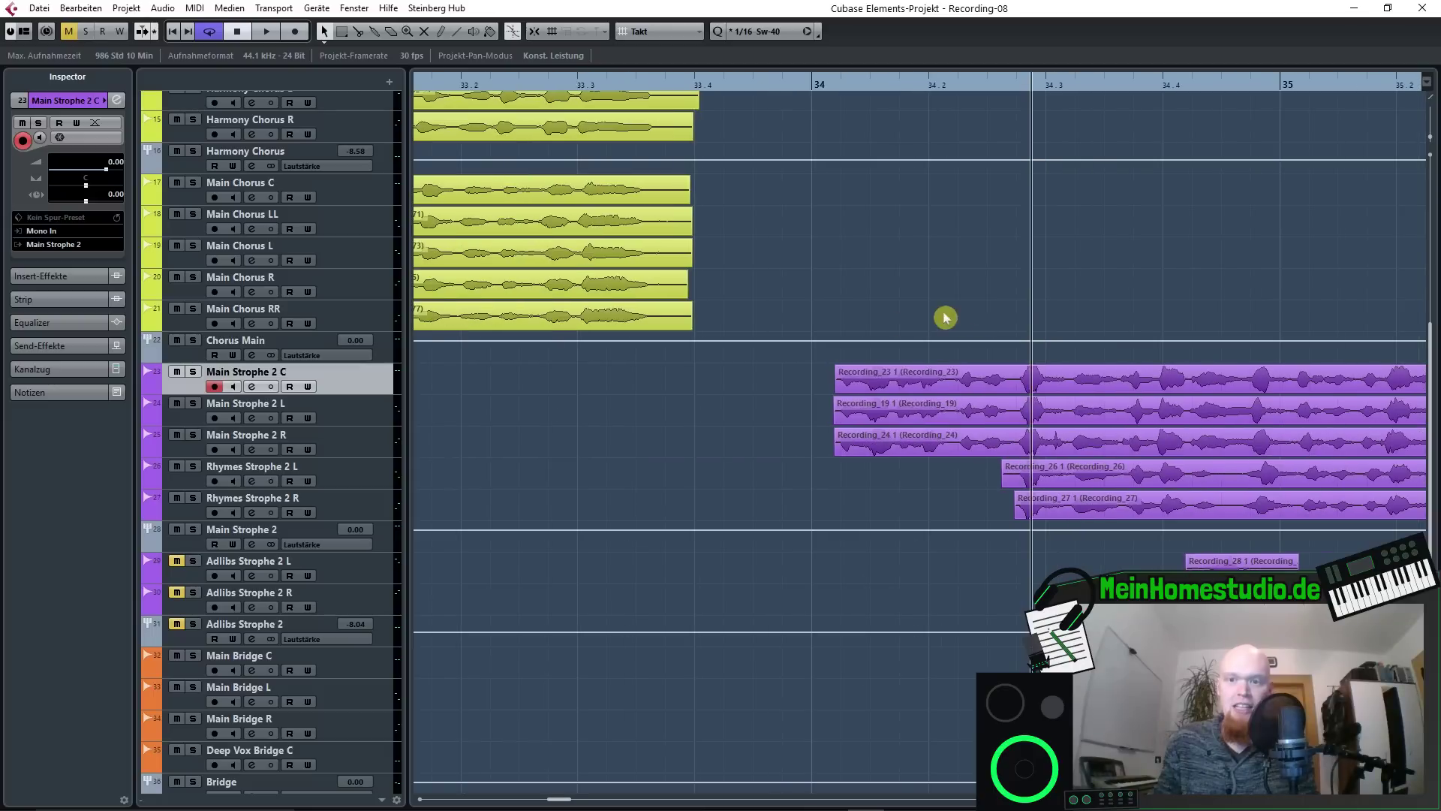
Play the Strophe 2 vocals again from just before bar 34, continuing past bar 35.
{"action": "left_click", "coordinate": [806, 88]}
{"action": "key", "text": "space"}
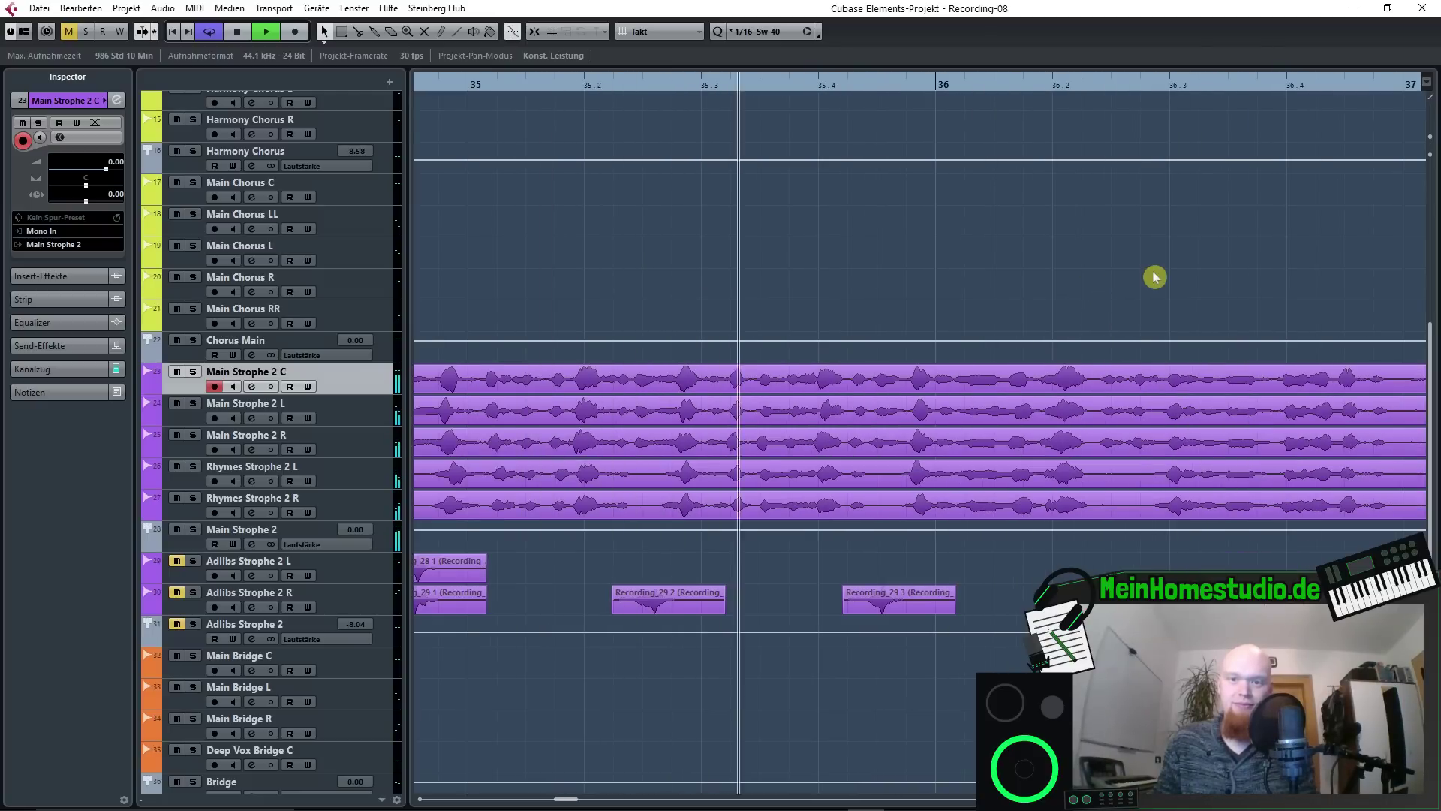
{"action": "key", "text": "space"}
{"action": "scroll", "coordinate": [928, 265], "scroll_direction": "right", "scroll_amount": 5}
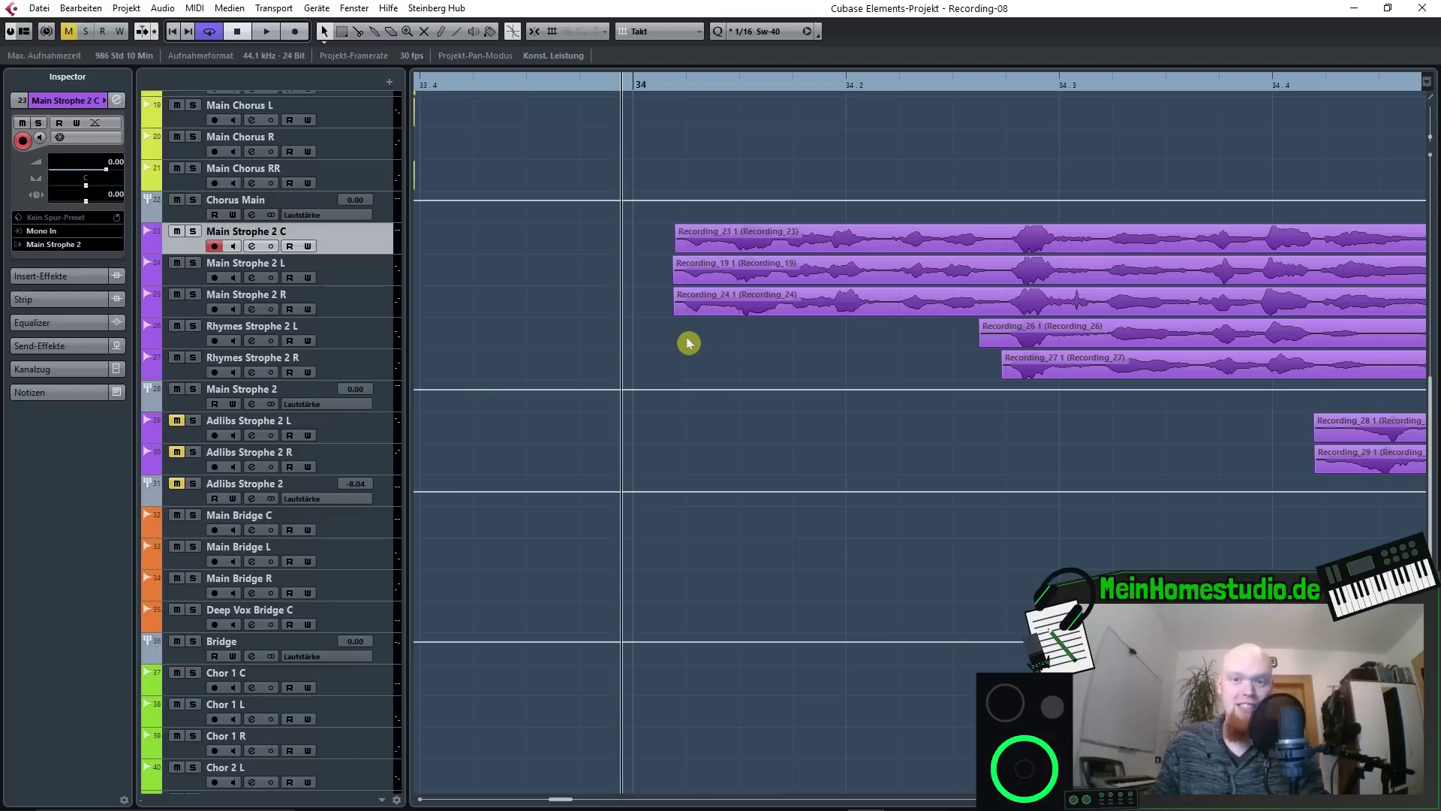
Draw an empty part on the Rhymes Strophe 2 L track, starting at the beginning of the Recording_24 event above it.
{"action": "scroll", "coordinate": [683, 340], "scroll_direction": "up", "scroll_amount": 10}
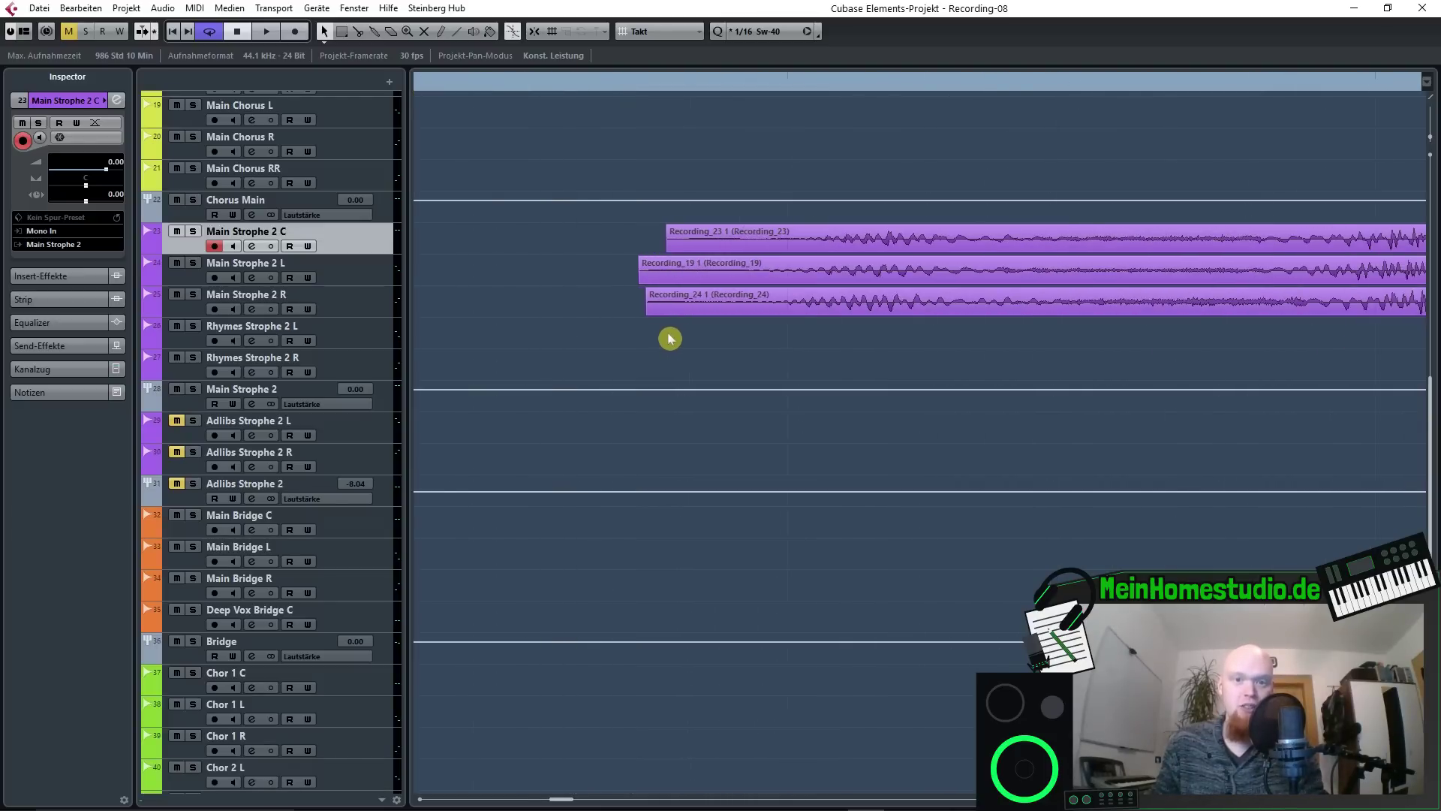
{"action": "scroll", "coordinate": [655, 338], "scroll_direction": "up", "scroll_amount": 6}
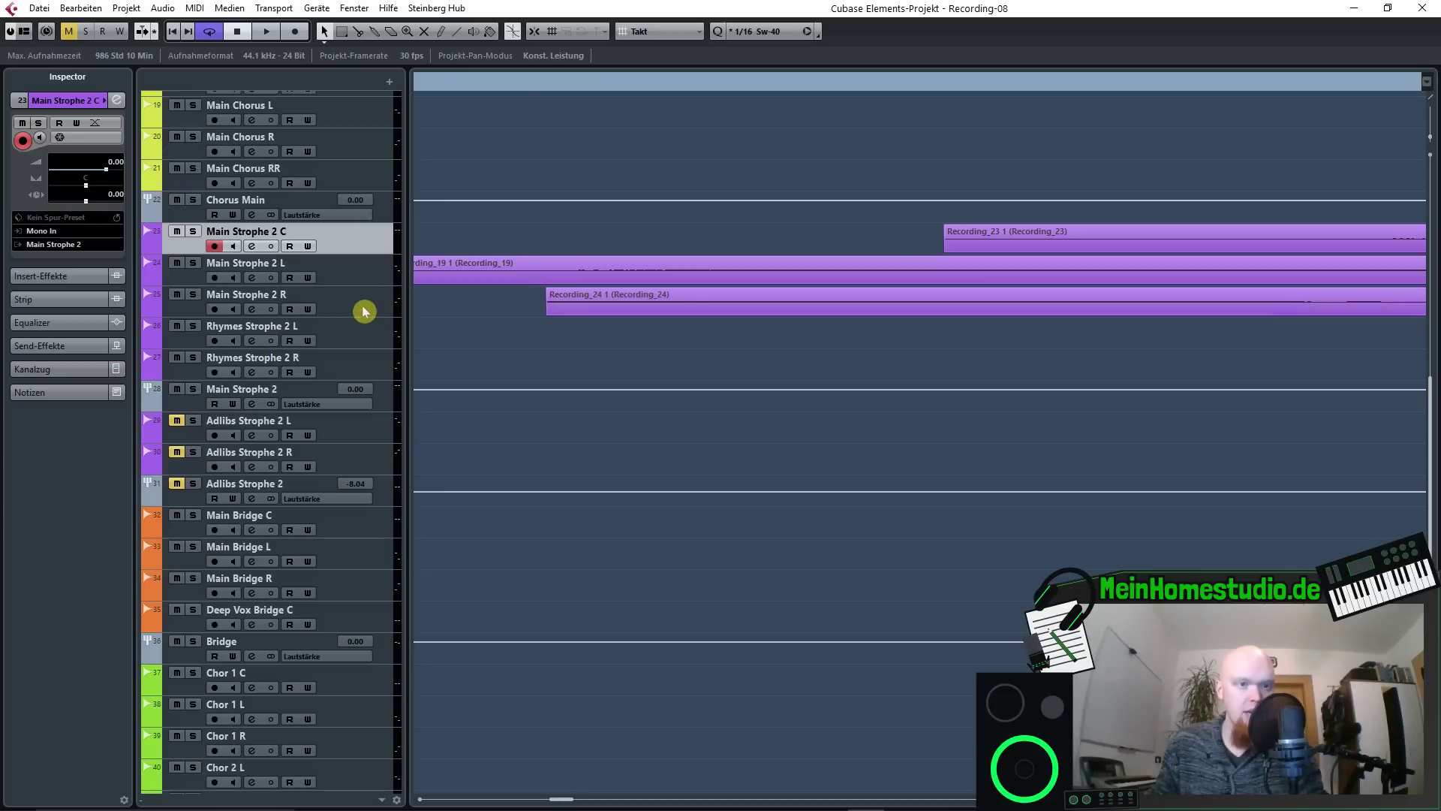
{"action": "right_click", "coordinate": [584, 345]}
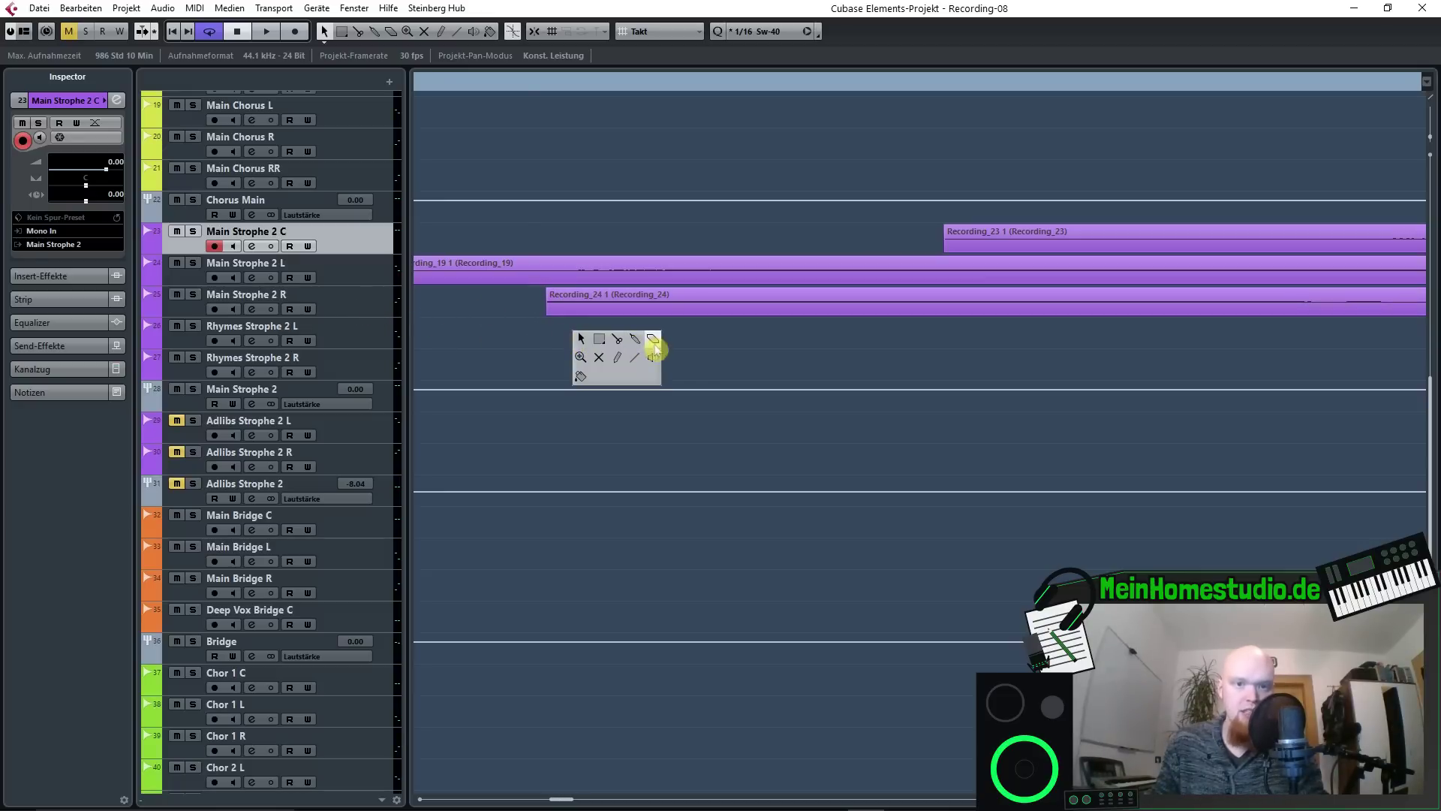
{"action": "left_click", "coordinate": [618, 354]}
{"action": "left_click_drag", "start_coordinate": [549, 327], "coordinate": [1261, 331]}
{"action": "right_click", "coordinate": [518, 342]}
{"action": "left_click", "coordinate": [523, 350]}
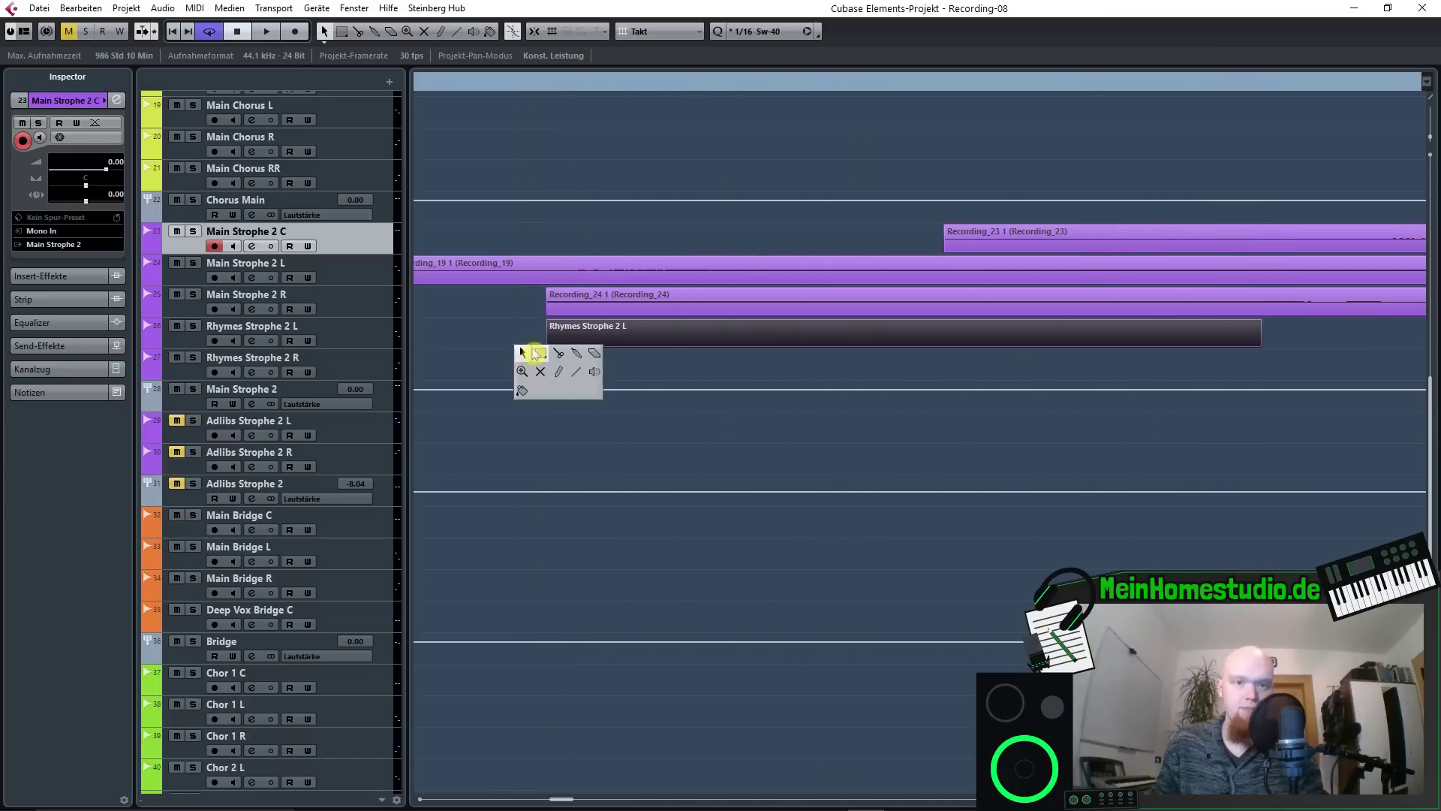
Select the Main Strophe 2 R track and extend the end of the empty part on Rhymes Strophe 2 L.
{"action": "scroll", "coordinate": [530, 338], "scroll_direction": "up", "scroll_amount": 5}
{"action": "scroll", "coordinate": [600, 340], "scroll_direction": "up", "scroll_amount": 3}
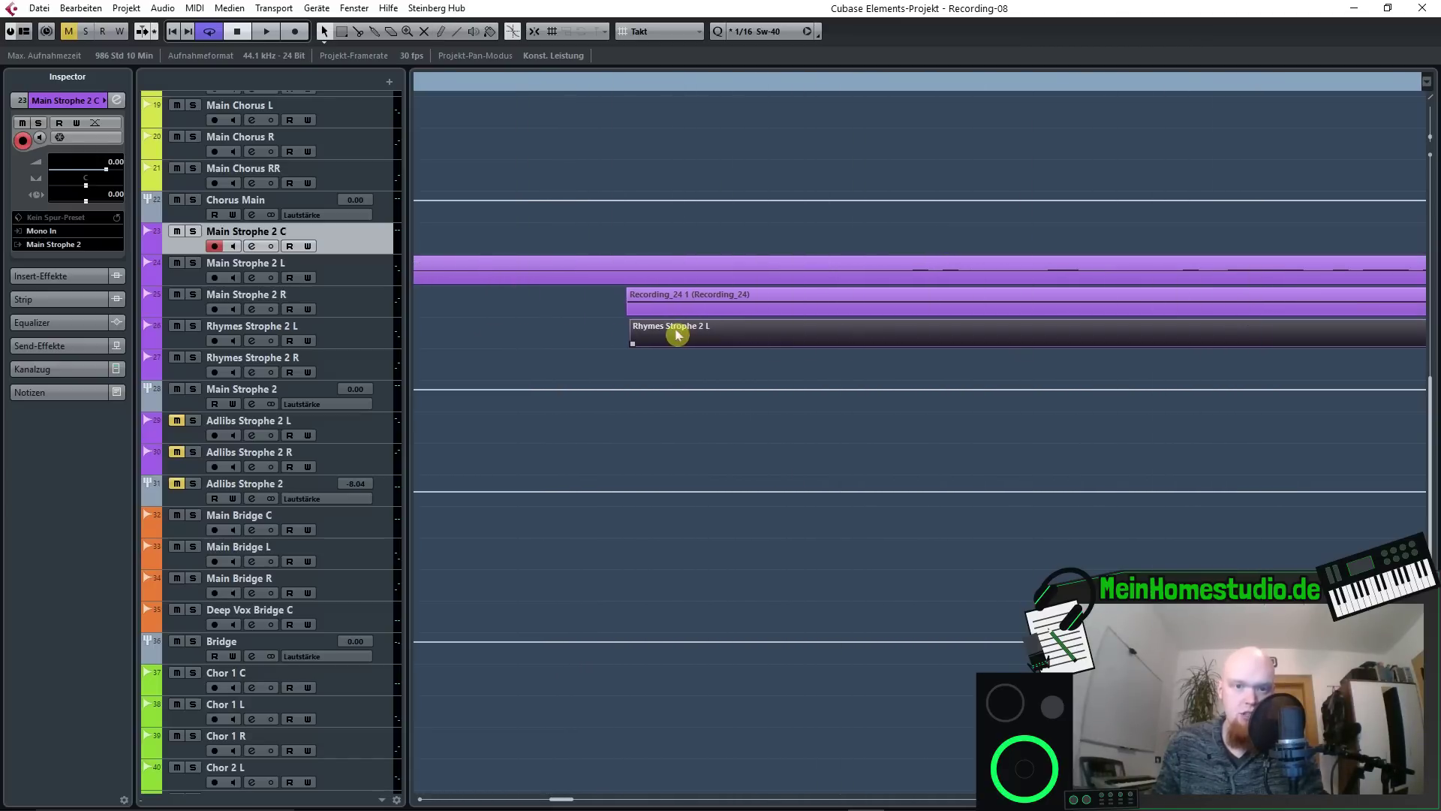
{"action": "scroll", "coordinate": [672, 334], "scroll_direction": "down", "scroll_amount": 8}
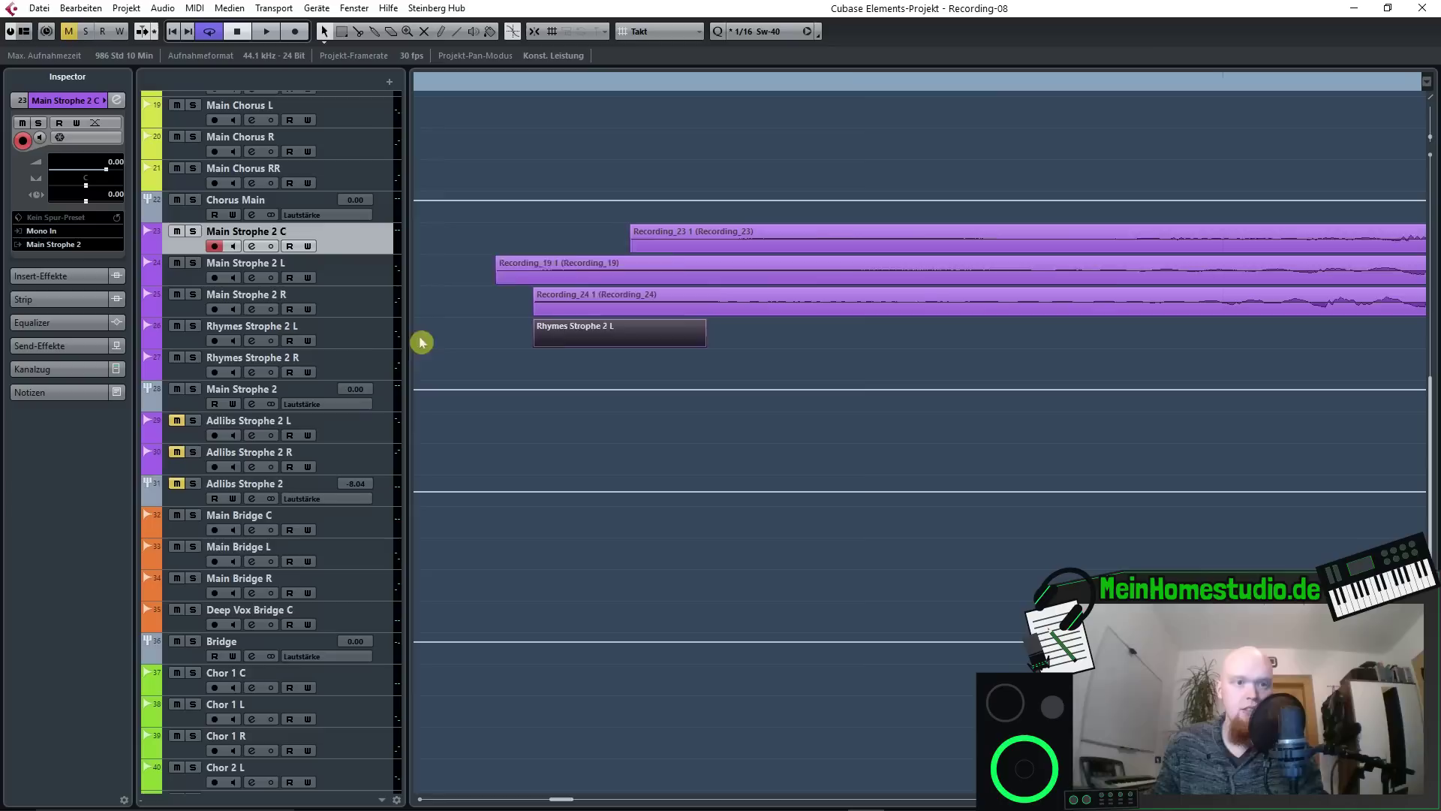
{"action": "scroll", "coordinate": [421, 343], "scroll_direction": "down", "scroll_amount": 3}
{"action": "left_click", "coordinate": [367, 303]}
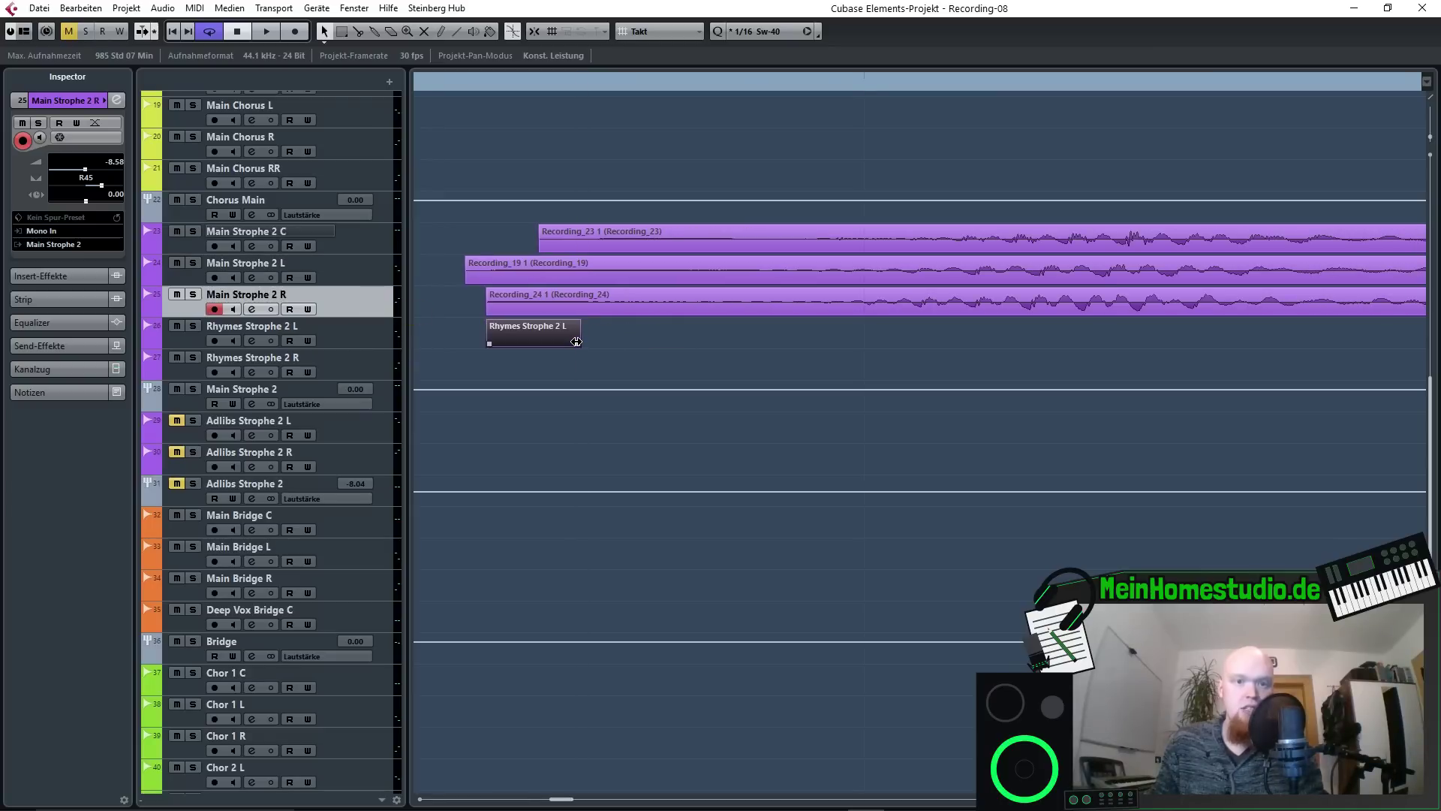
{"action": "left_click_drag", "start_coordinate": [576, 342], "coordinate": [676, 342]}
Select all events in the project, leaving only the Beat event out of the selection.
{"action": "scroll", "coordinate": [624, 367], "scroll_direction": "down", "scroll_amount": 6}
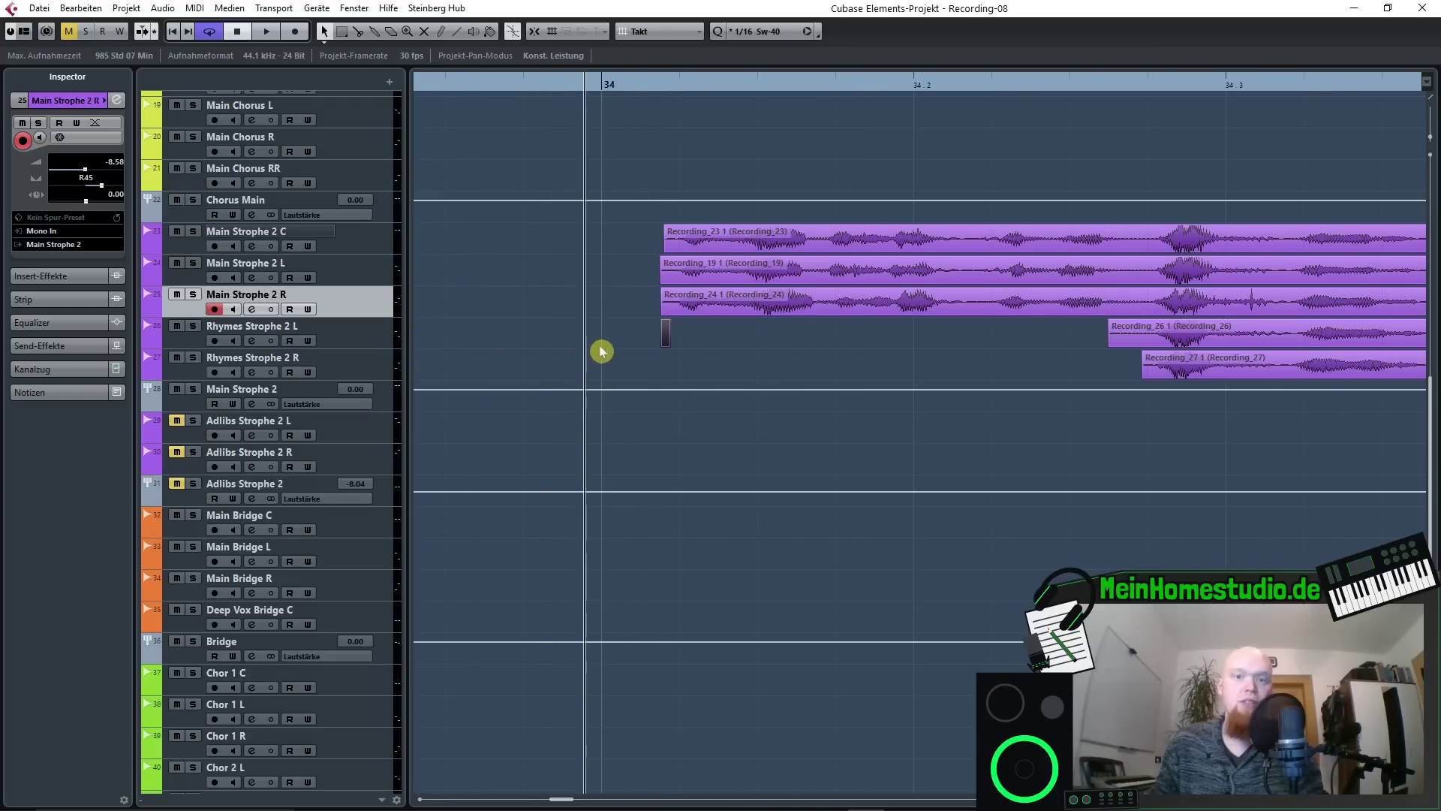
{"action": "scroll", "coordinate": [548, 324], "scroll_direction": "down", "scroll_amount": 4}
{"action": "scroll", "coordinate": [531, 323], "scroll_direction": "down", "scroll_amount": 8}
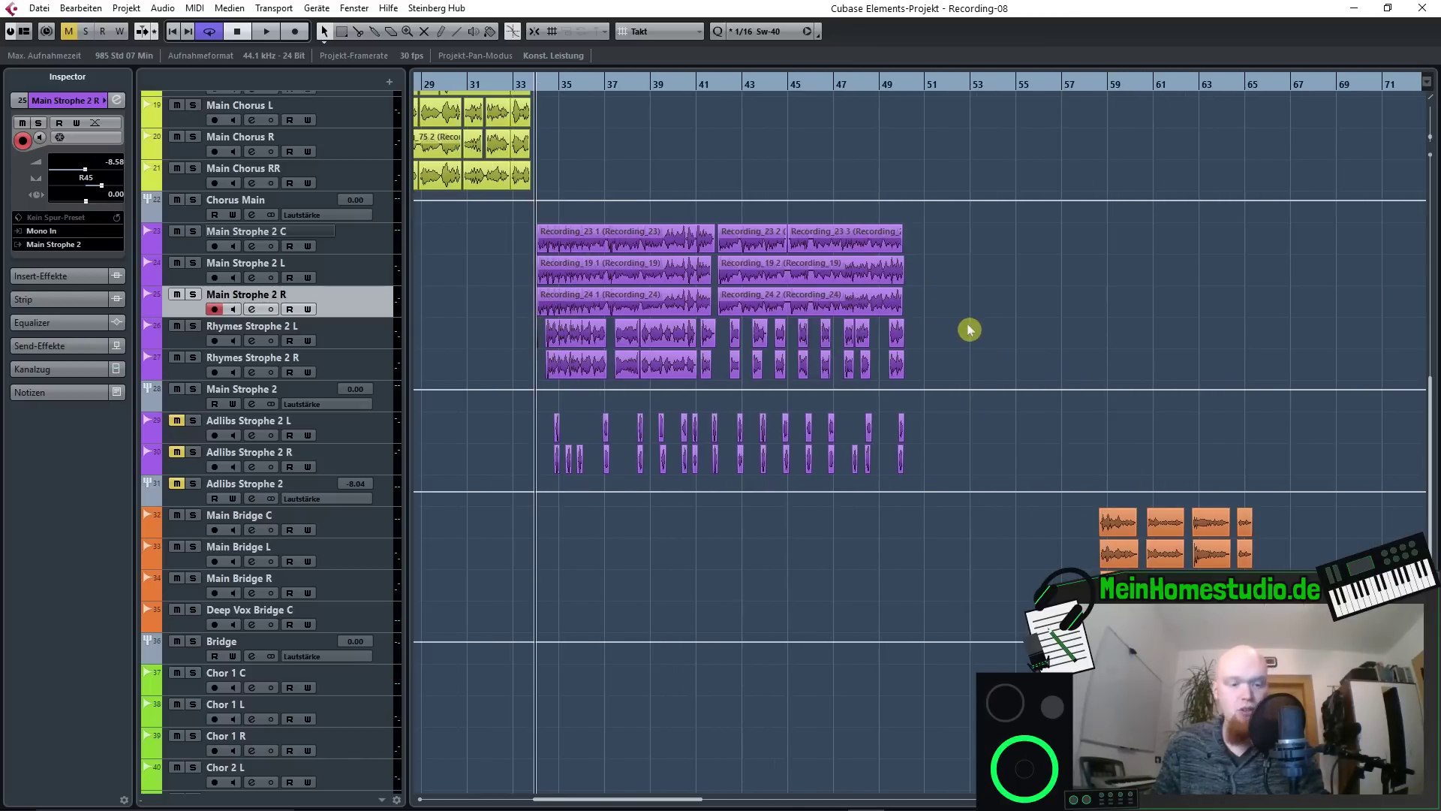
{"action": "scroll", "coordinate": [981, 361], "scroll_direction": "down", "scroll_amount": 3}
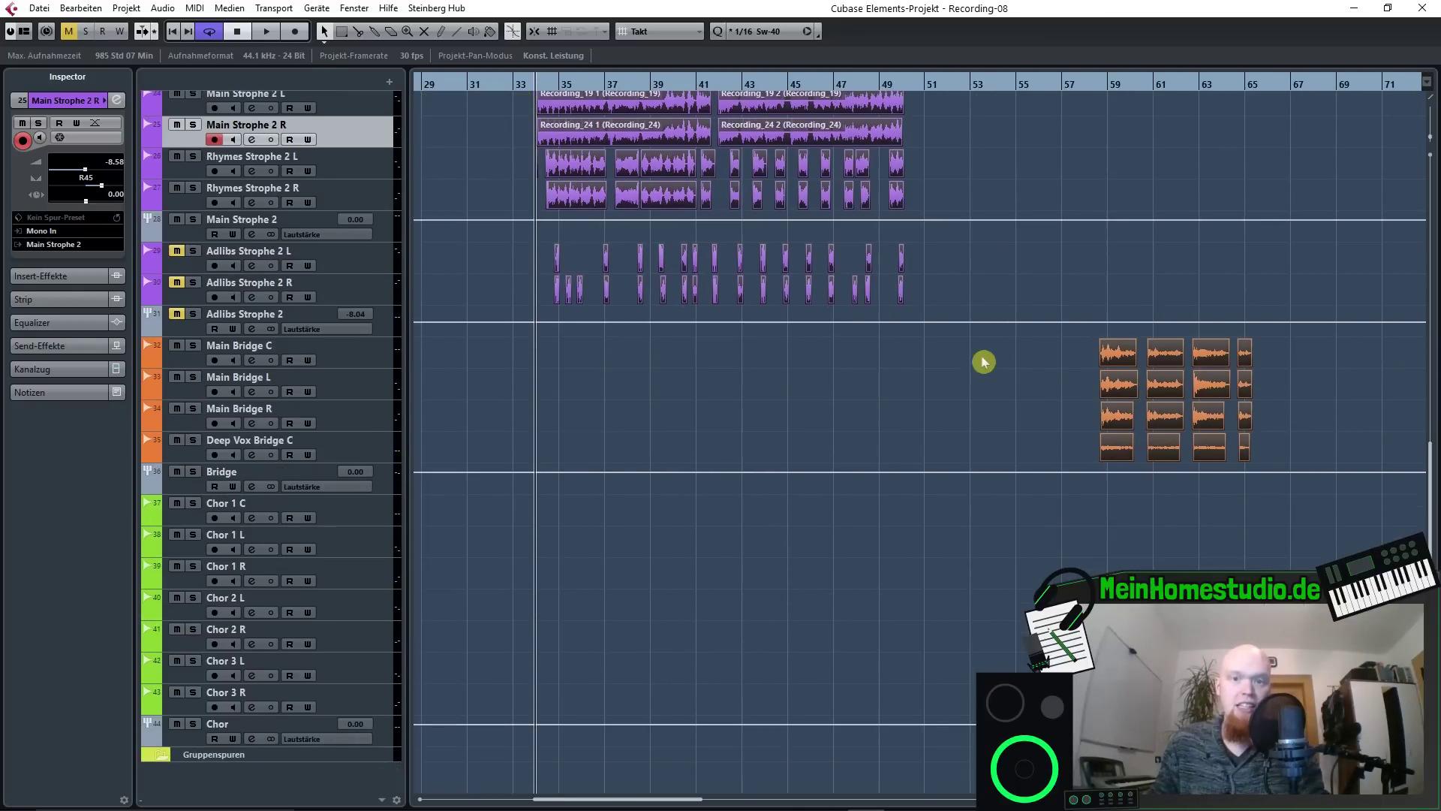
{"action": "scroll", "coordinate": [1010, 498], "scroll_direction": "up", "scroll_amount": 15}
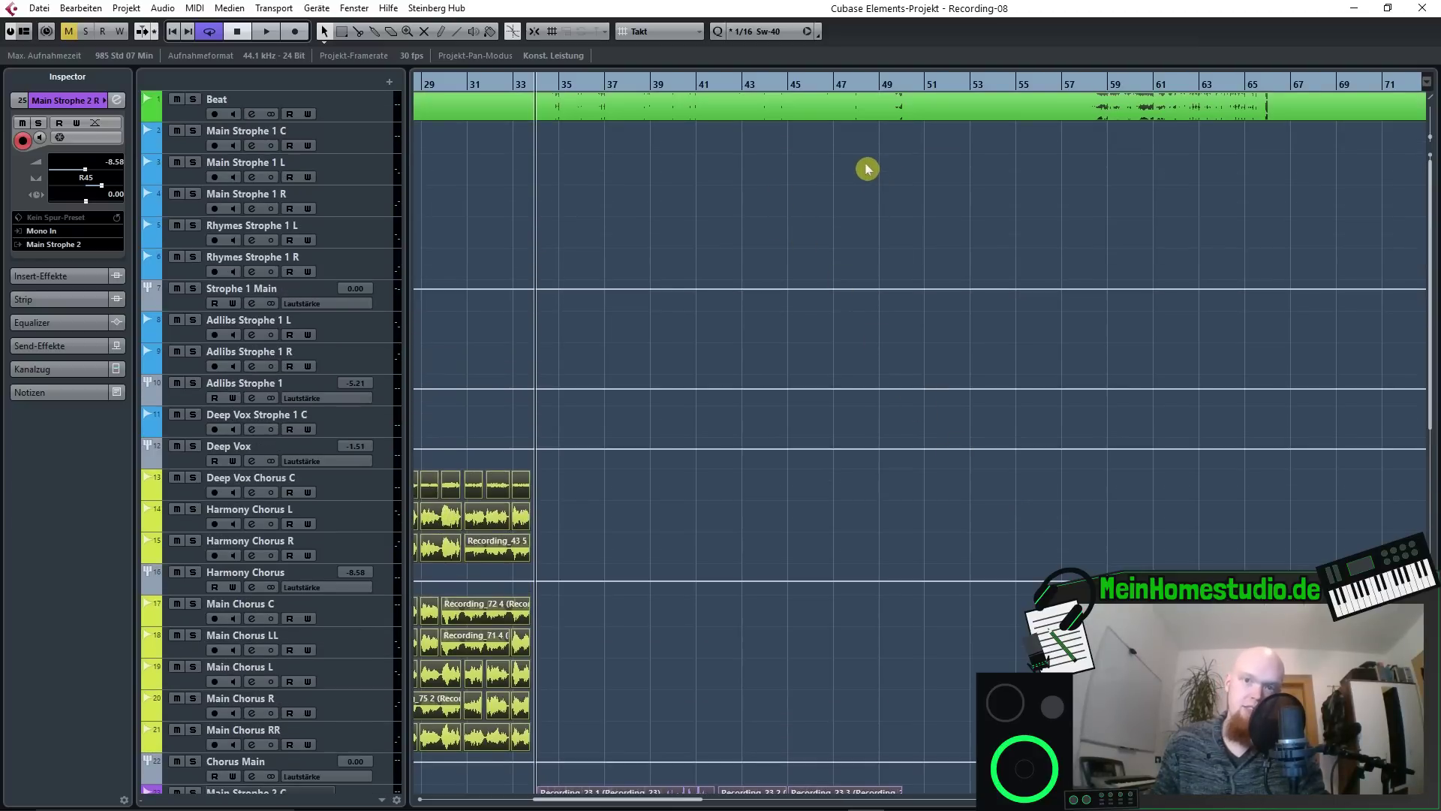
{"action": "left_click_drag", "start_coordinate": [880, 168], "coordinate": [596, 116]}
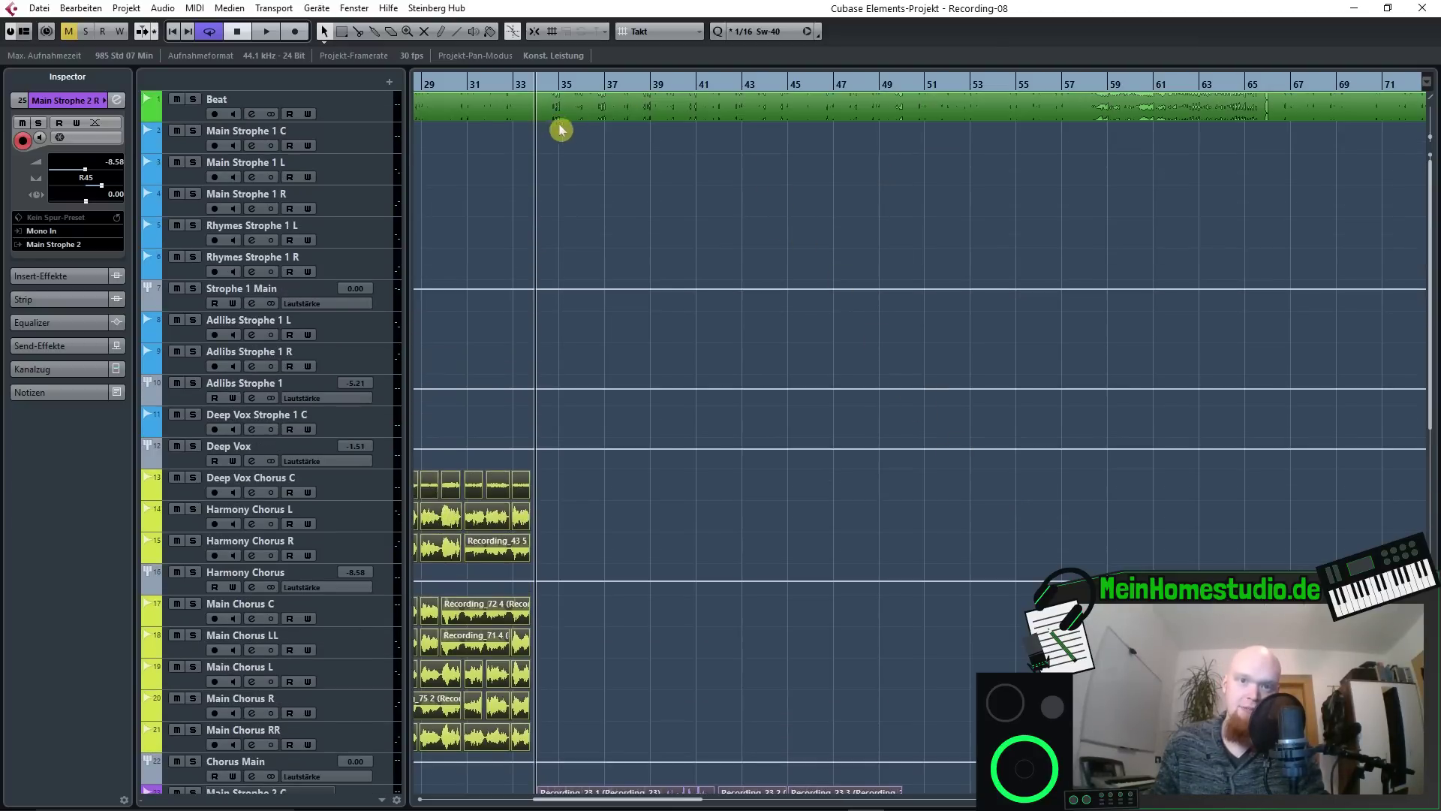
Remove the empty part on Rhymes Strophe 2 L from the selection, keeping the vocal events selected.
{"action": "scroll", "coordinate": [685, 321], "scroll_direction": "down", "scroll_amount": 15}
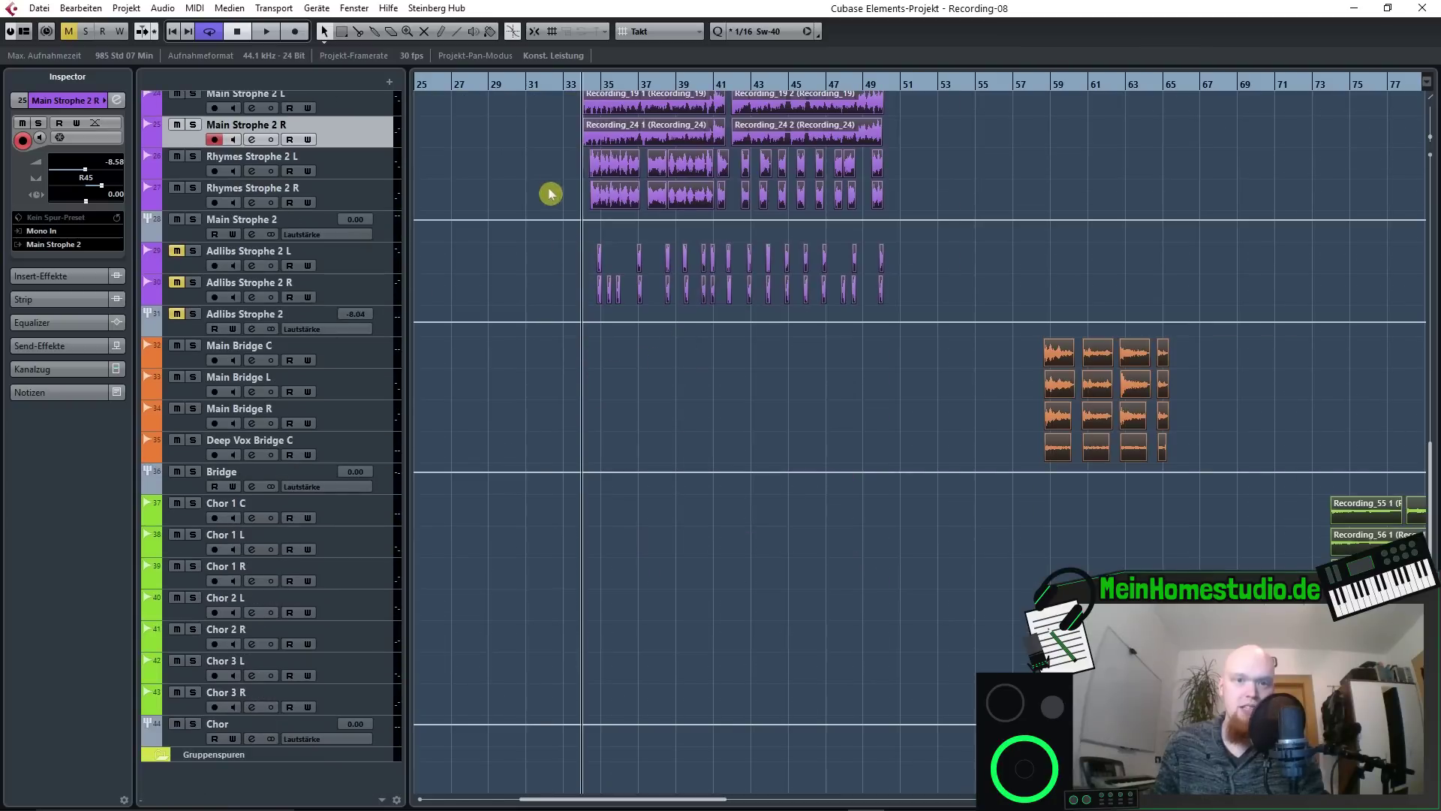
{"action": "scroll", "coordinate": [550, 194], "scroll_direction": "up", "scroll_amount": 6}
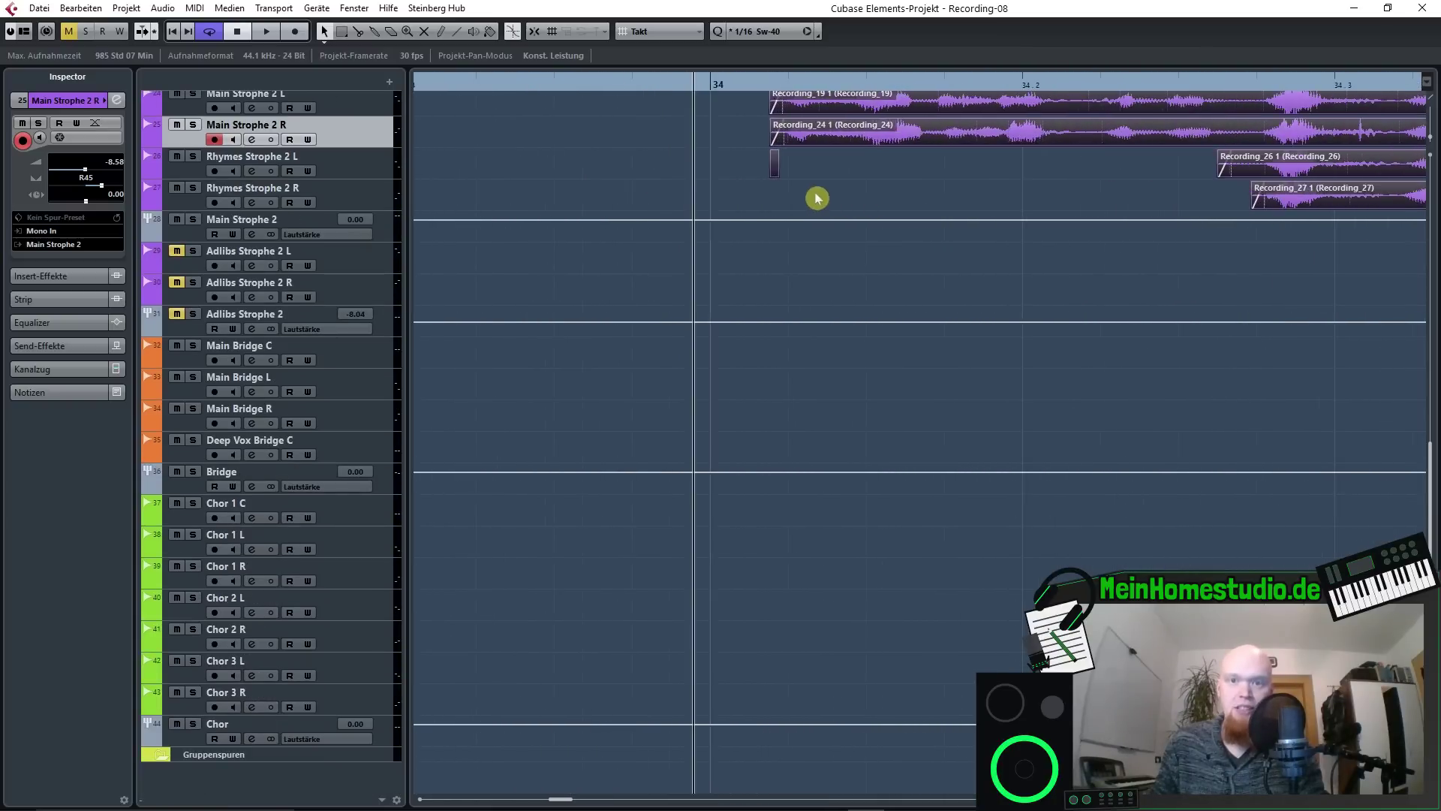
{"action": "scroll", "coordinate": [817, 199], "scroll_direction": "up", "scroll_amount": 3}
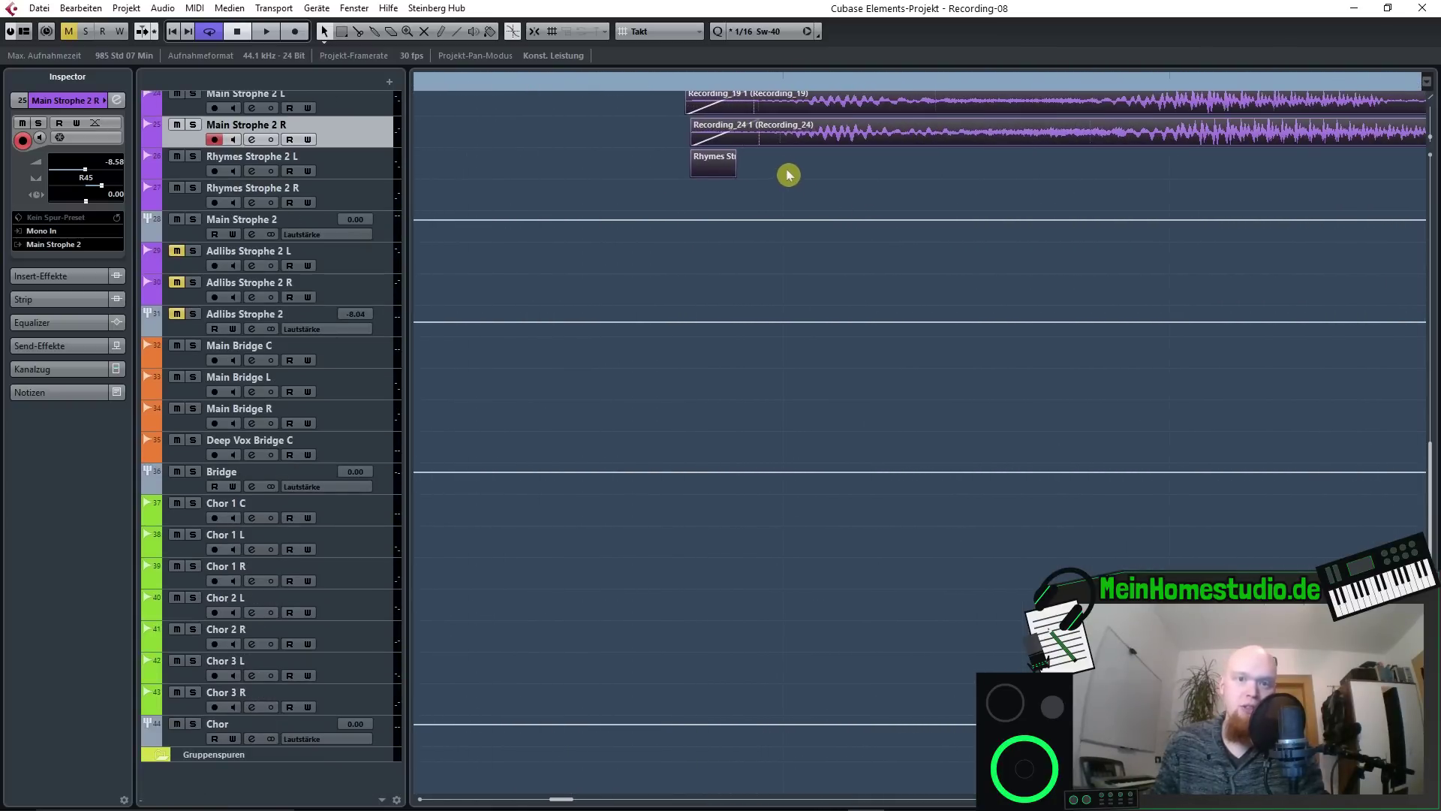
{"action": "left_click", "coordinate": [725, 171]}
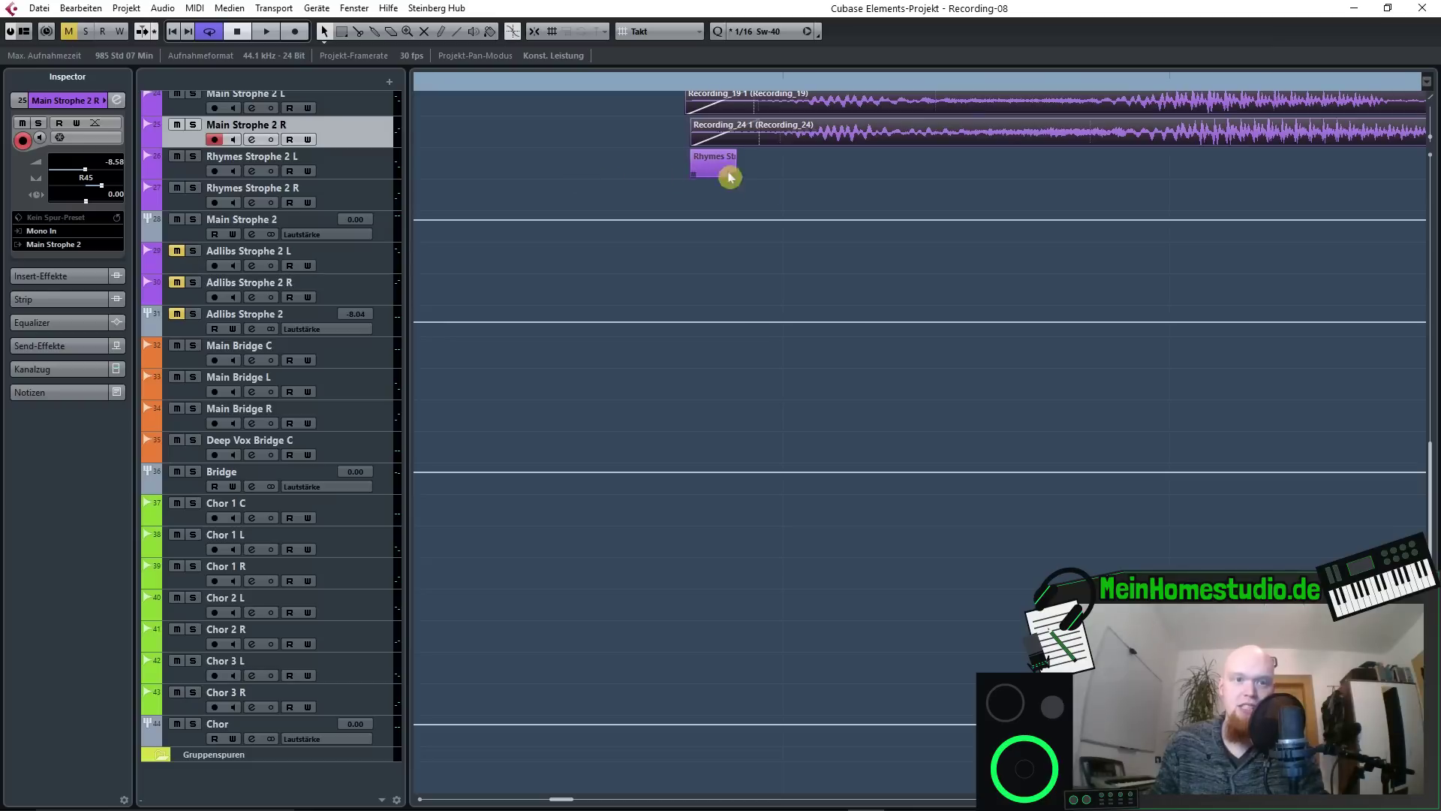
Move the selected vocal events slightly later in time by shifting the Main Strophe 2 C recording together with the others.
{"action": "scroll", "coordinate": [473, 183], "scroll_direction": "down", "scroll_amount": 4}
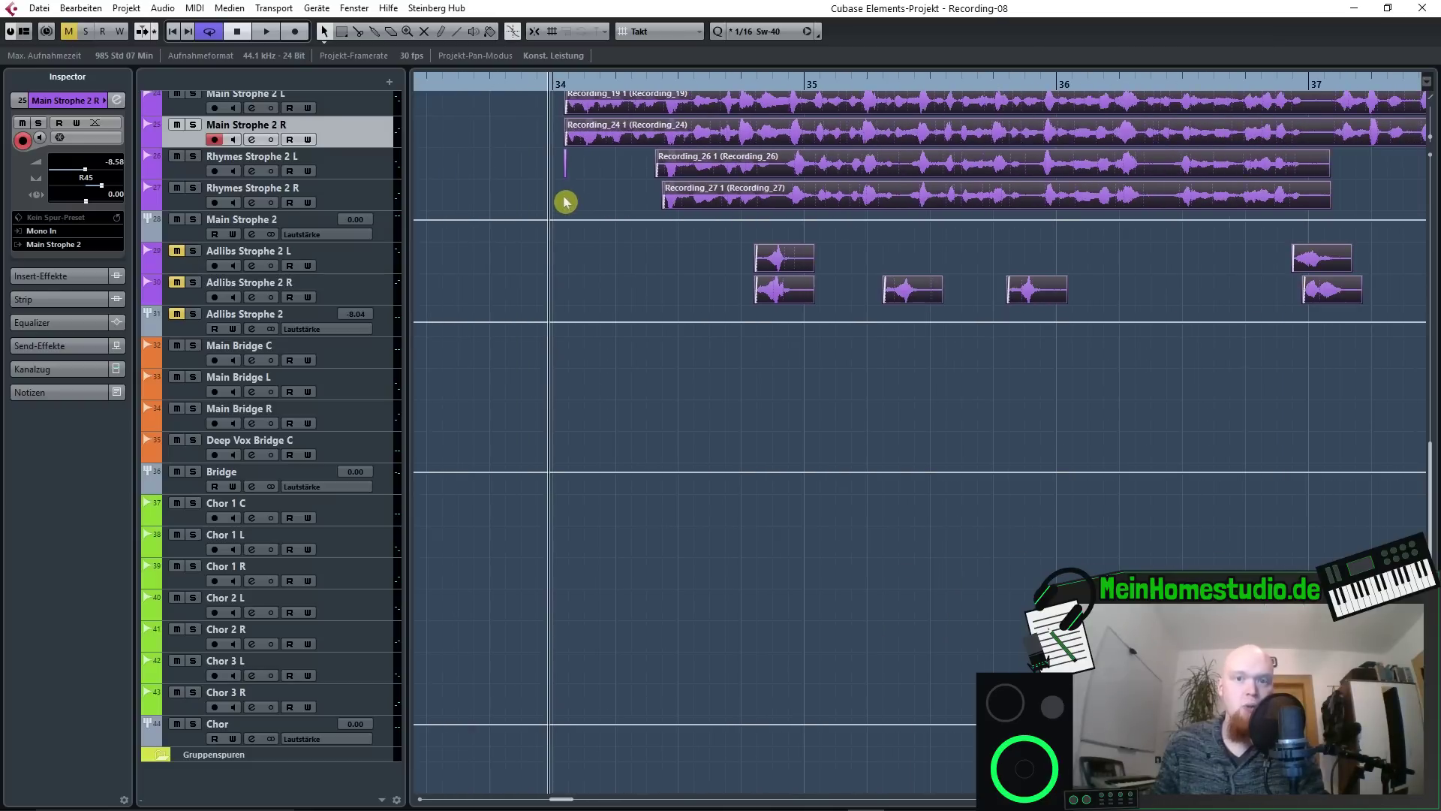
{"action": "scroll", "coordinate": [593, 338], "scroll_direction": "up", "scroll_amount": 3}
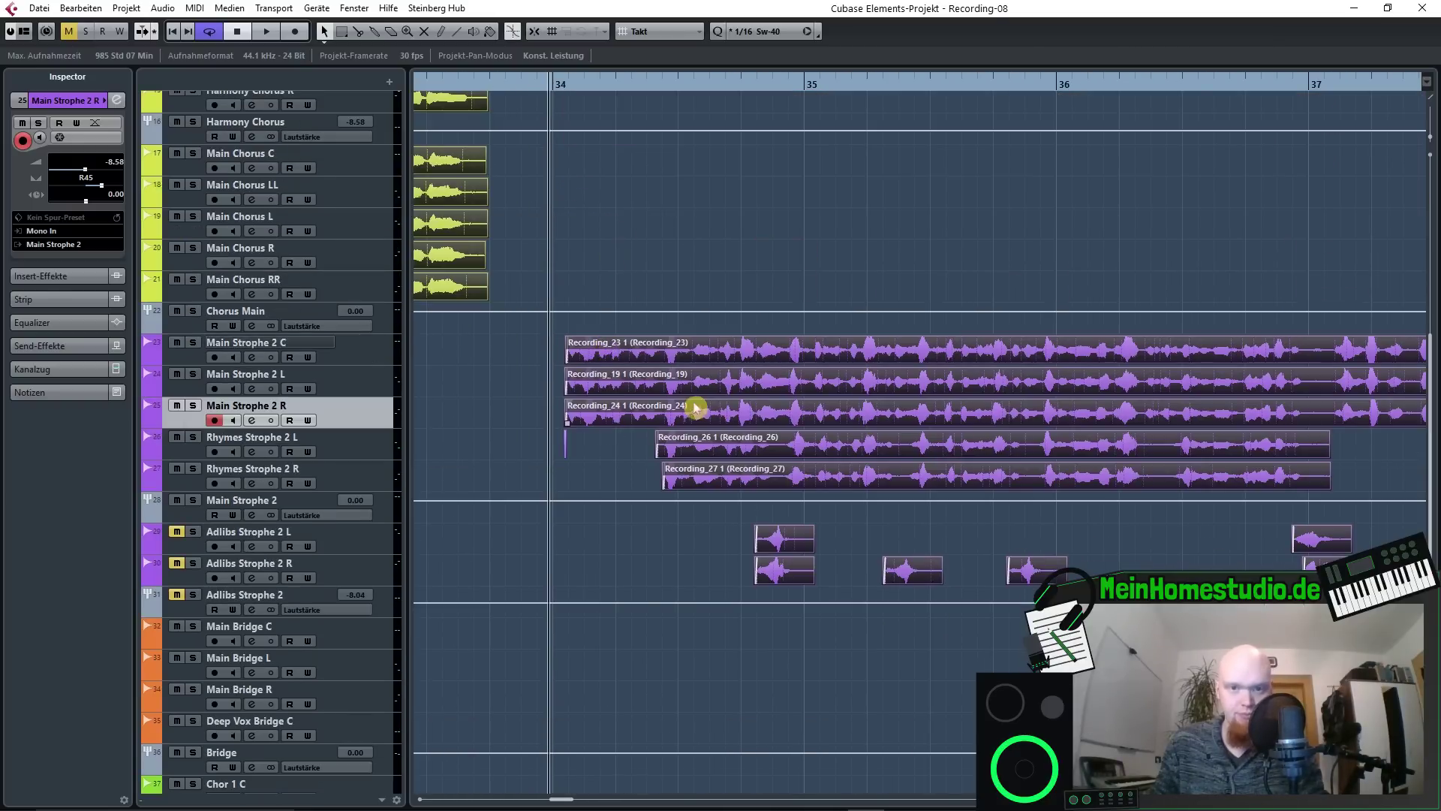
{"action": "scroll", "coordinate": [674, 388], "scroll_direction": "up", "scroll_amount": 2}
{"action": "scroll", "coordinate": [674, 388], "scroll_direction": "up", "scroll_amount": 5}
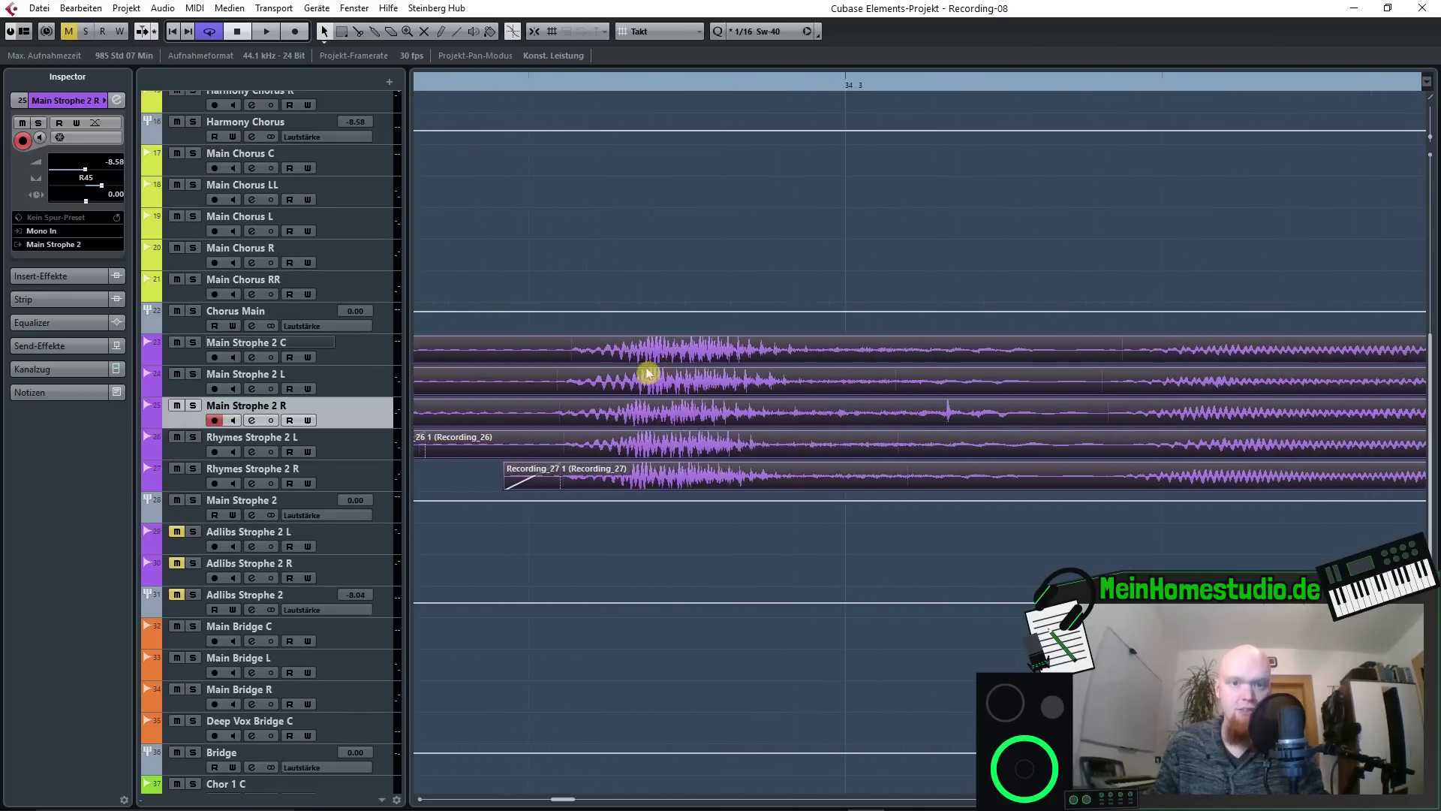
{"action": "scroll", "coordinate": [706, 358], "scroll_direction": "down", "scroll_amount": 2}
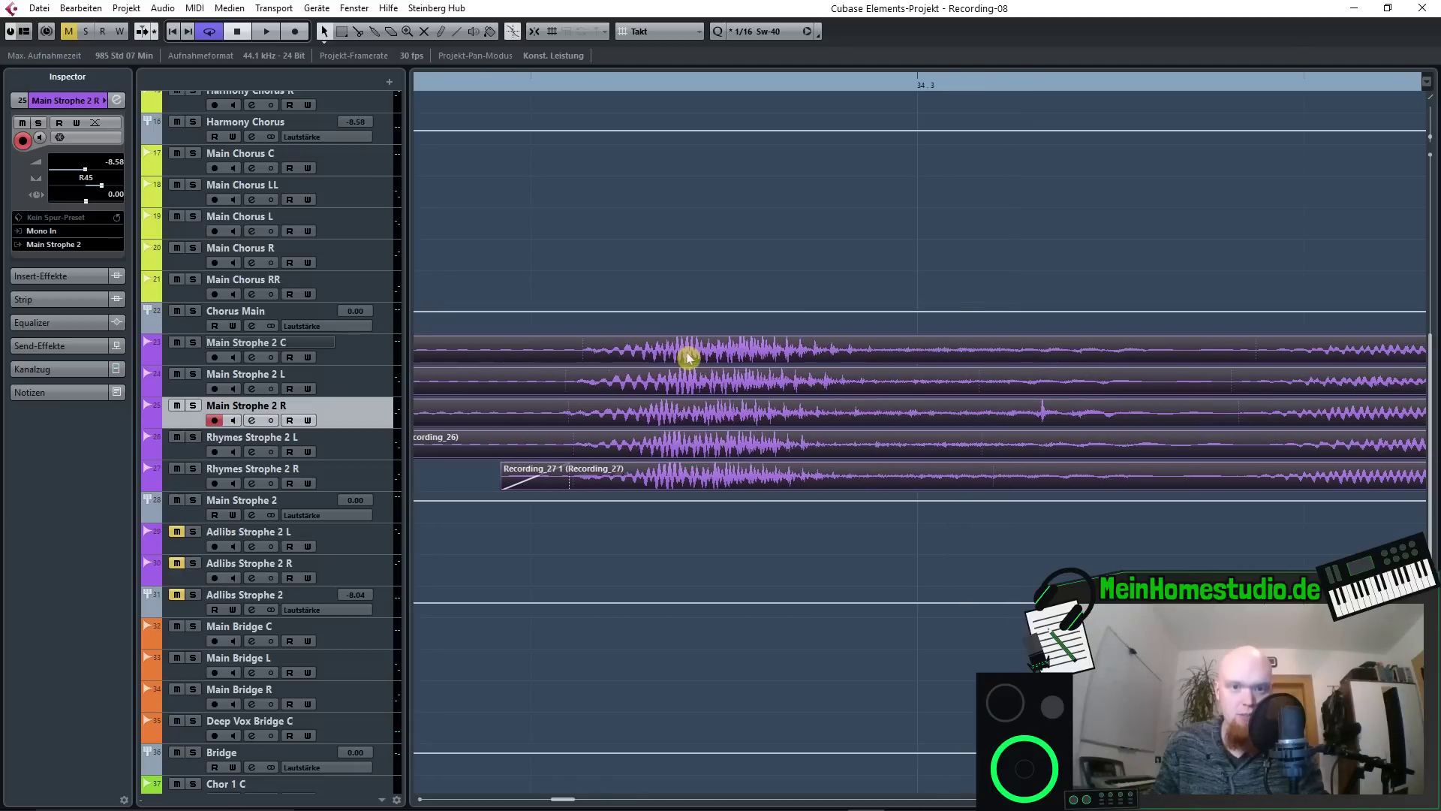
{"action": "left_click_drag", "start_coordinate": [688, 358], "coordinate": [733, 358]}
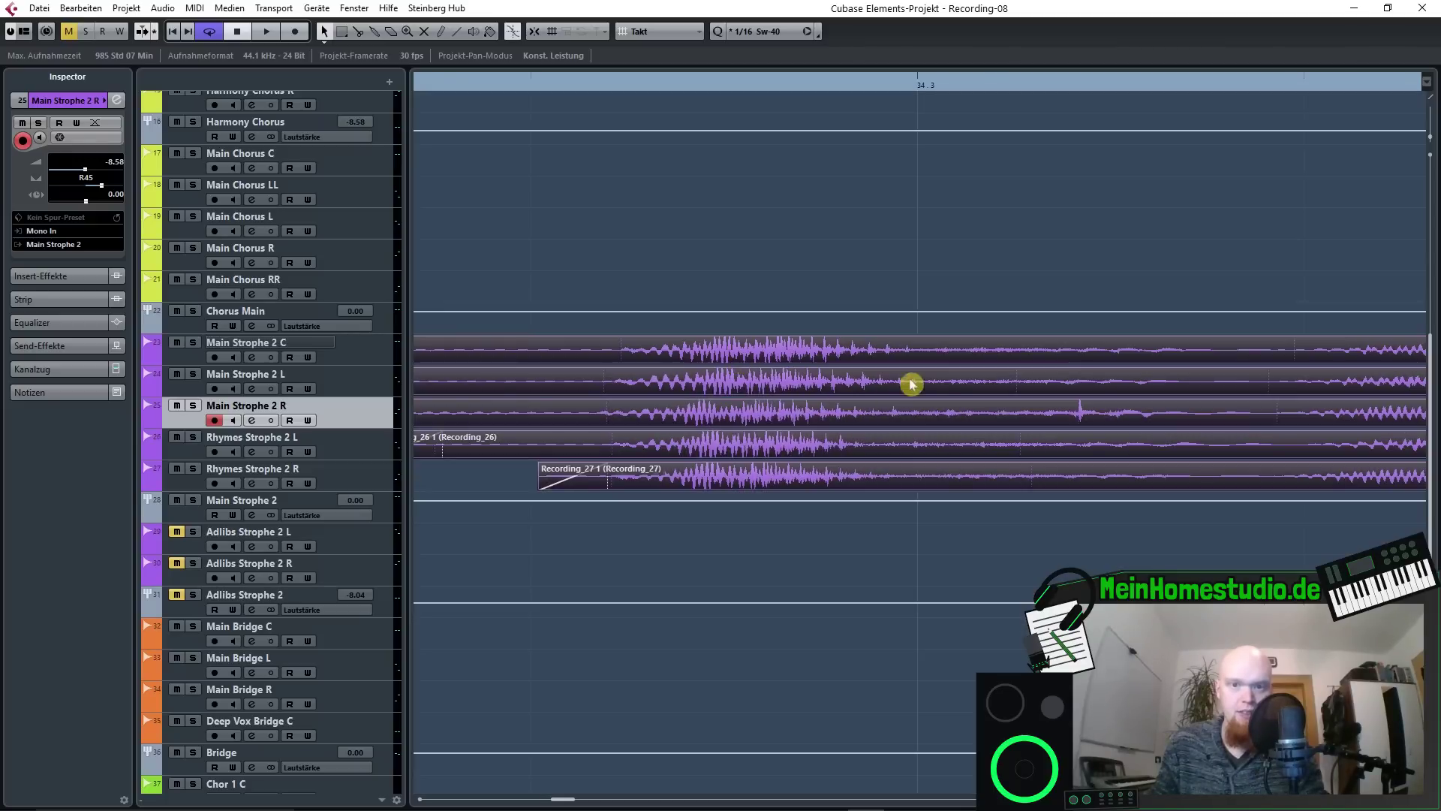
Play the shifted Strophe 2 vocals from just before bar 34 and stop past bar 35.
{"action": "scroll", "coordinate": [952, 413], "scroll_direction": "down", "scroll_amount": 4}
{"action": "scroll", "coordinate": [980, 414], "scroll_direction": "down", "scroll_amount": 1}
{"action": "key", "text": "space"}
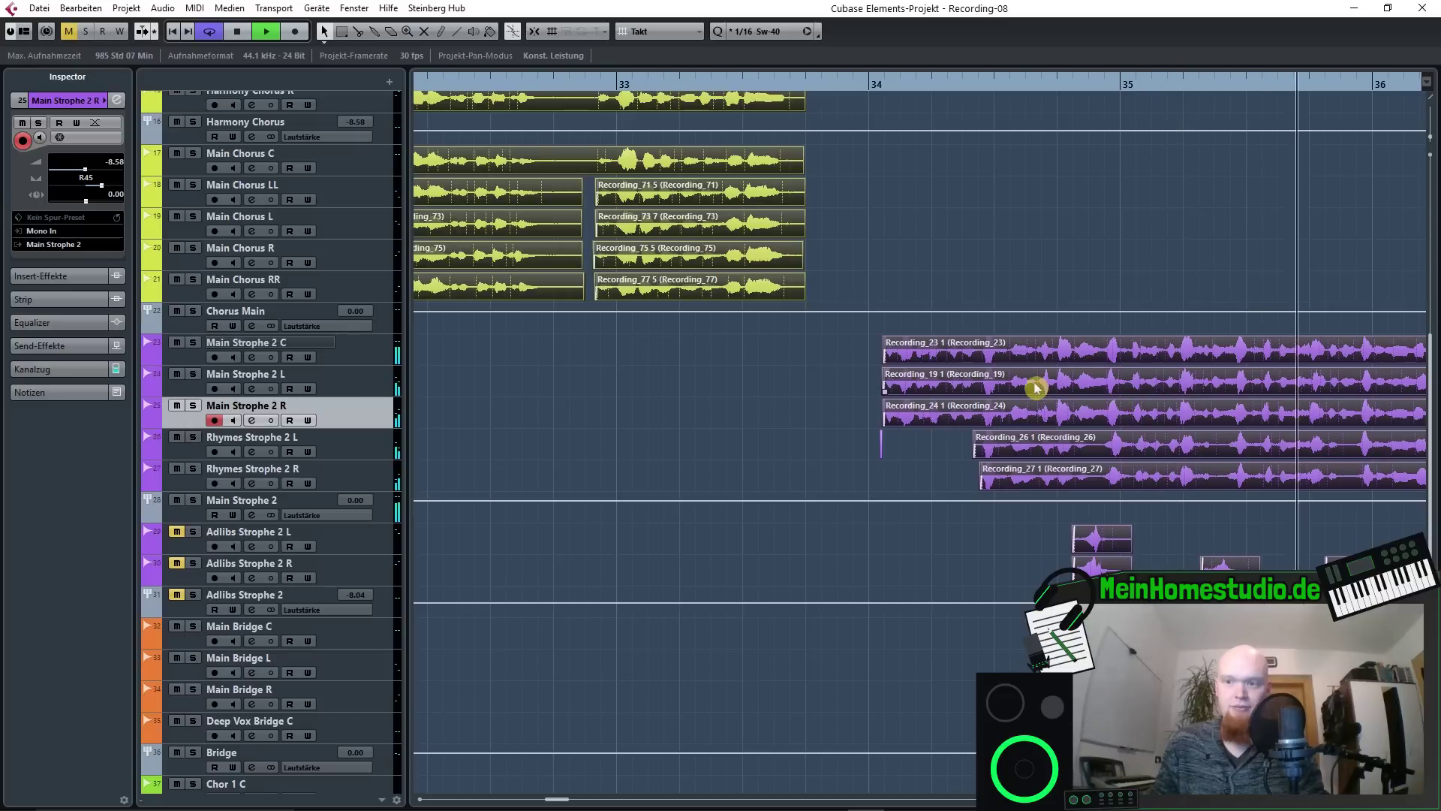
{"action": "key", "text": "space"}
Move the selected vocal events a little later again and play the passage from just before bar 34.
{"action": "scroll", "coordinate": [1006, 372], "scroll_direction": "up", "scroll_amount": 4}
{"action": "scroll", "coordinate": [979, 364], "scroll_direction": "up", "scroll_amount": 5}
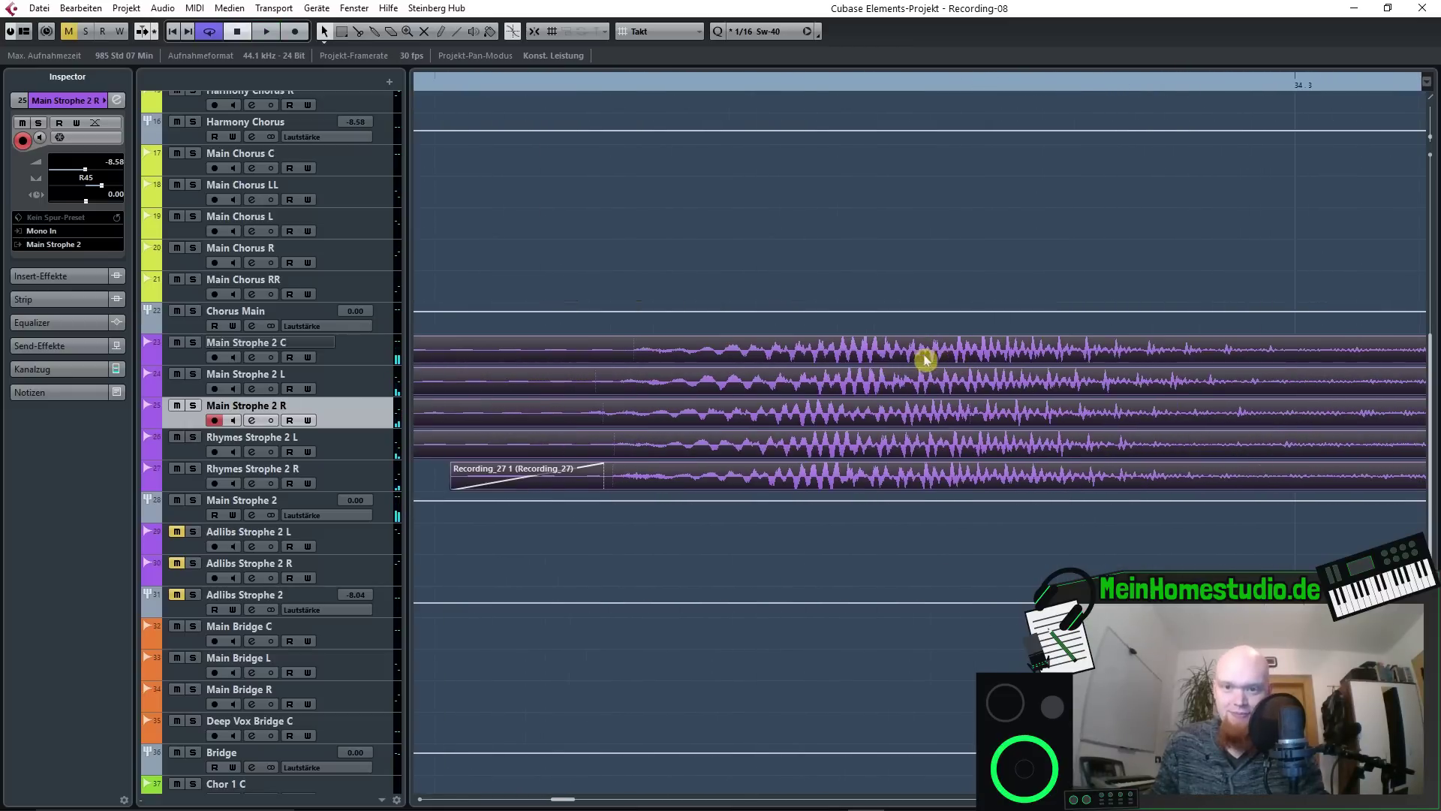
{"action": "scroll", "coordinate": [961, 361], "scroll_direction": "down", "scroll_amount": 6}
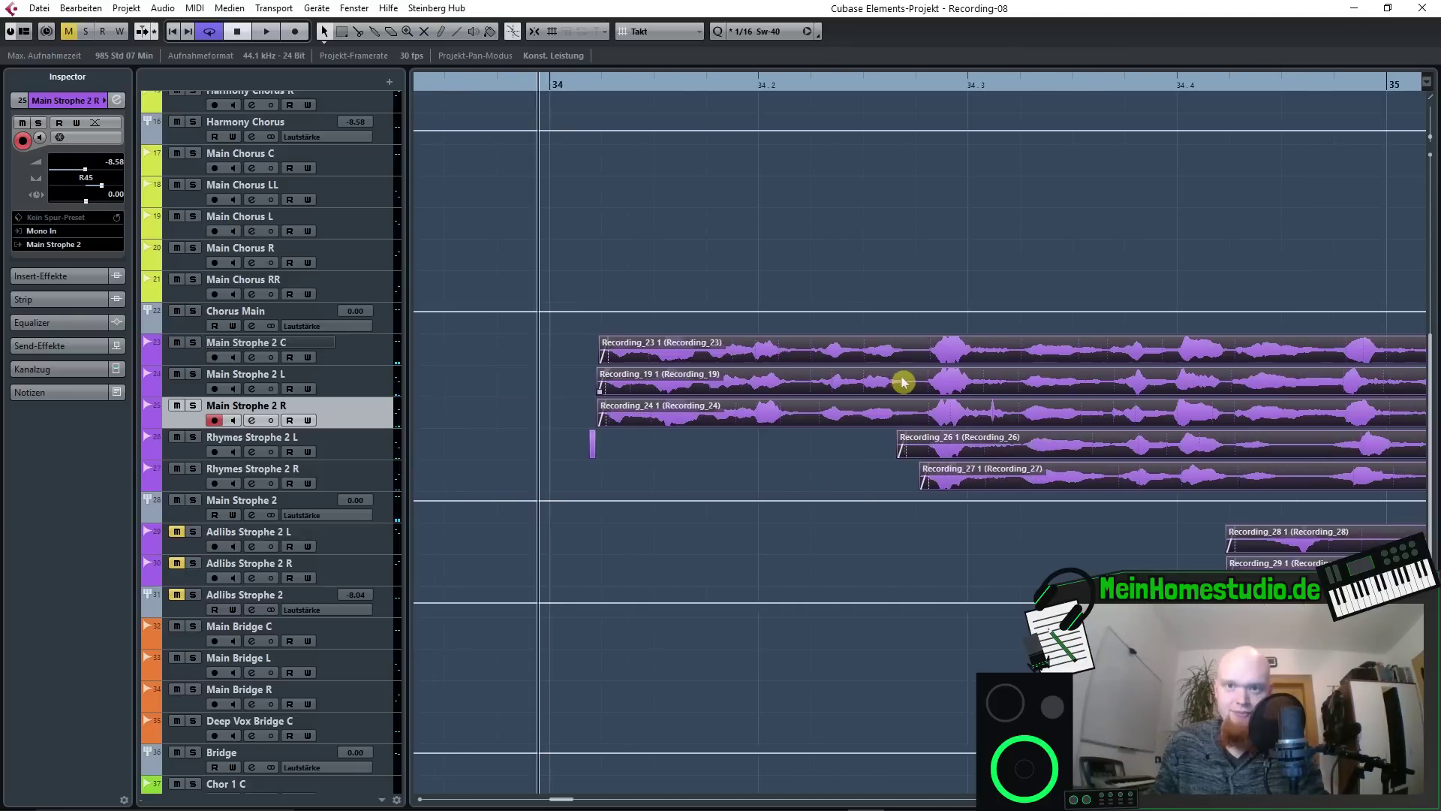
{"action": "key", "text": "space"}
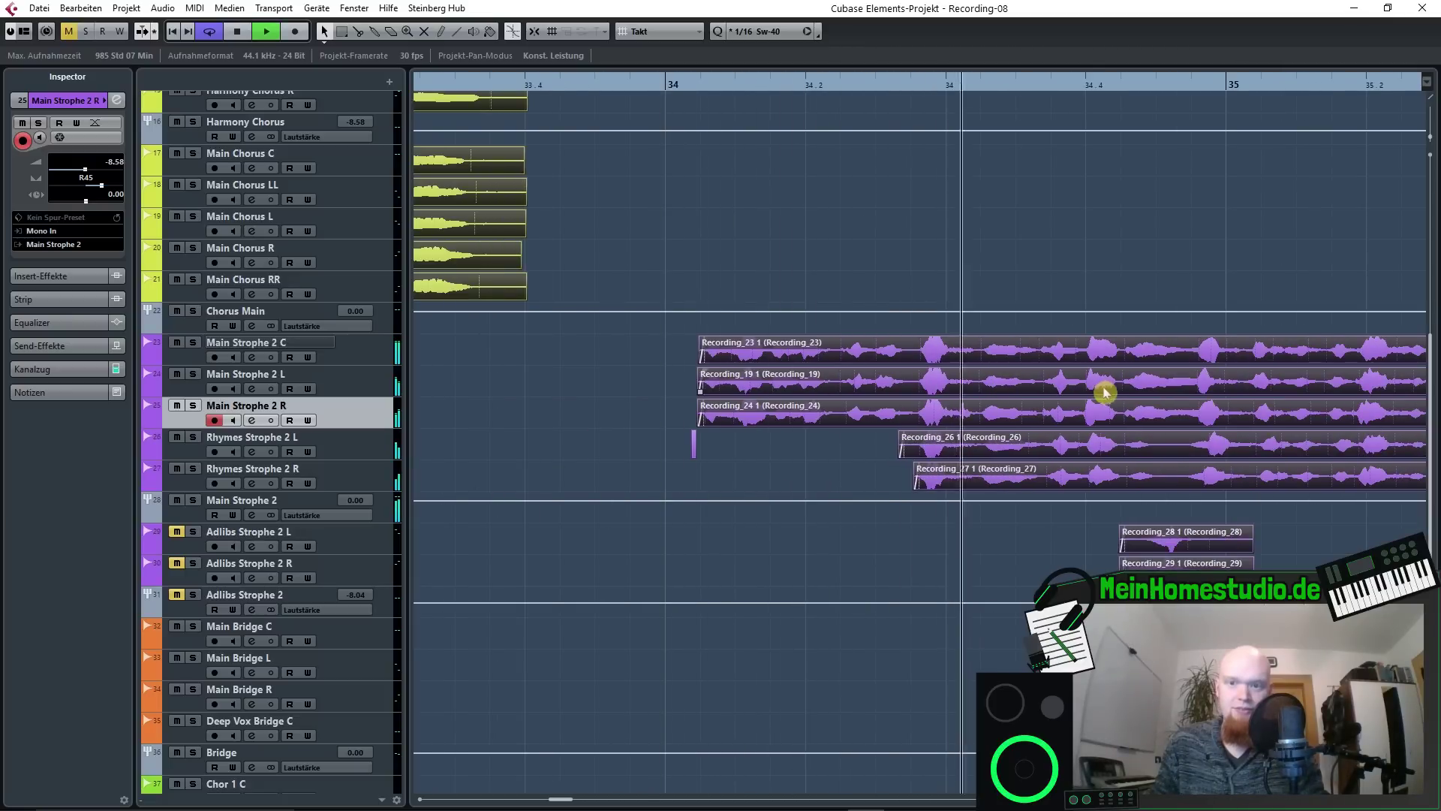
{"action": "scroll", "coordinate": [914, 376], "scroll_direction": "down", "scroll_amount": 4}
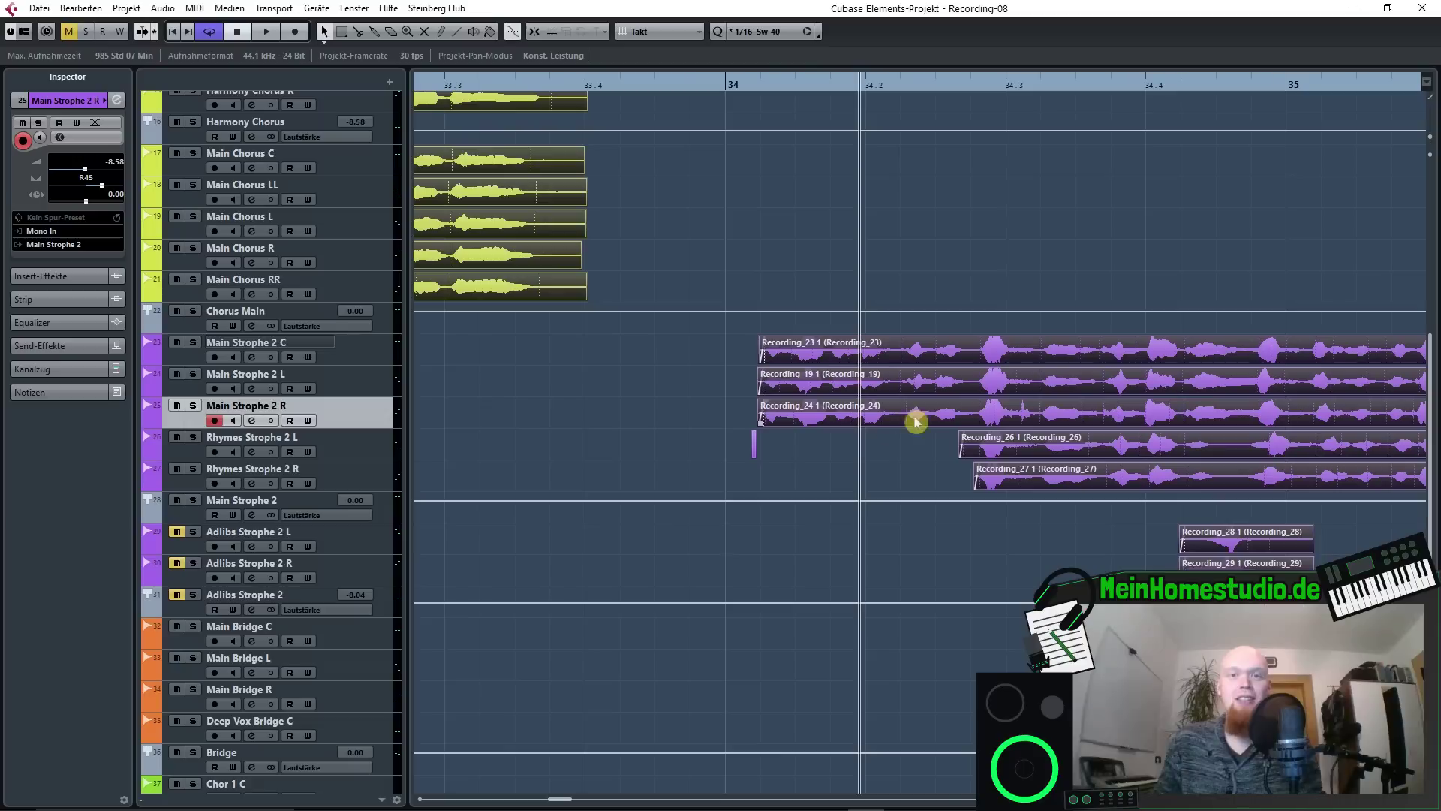
{"action": "key", "text": "space"}
Extend the end of the empty part on Rhymes Strophe 2 L exactly to the start of Recording_24, and deselect the part.
{"action": "scroll", "coordinate": [916, 417], "scroll_direction": "up", "scroll_amount": 4}
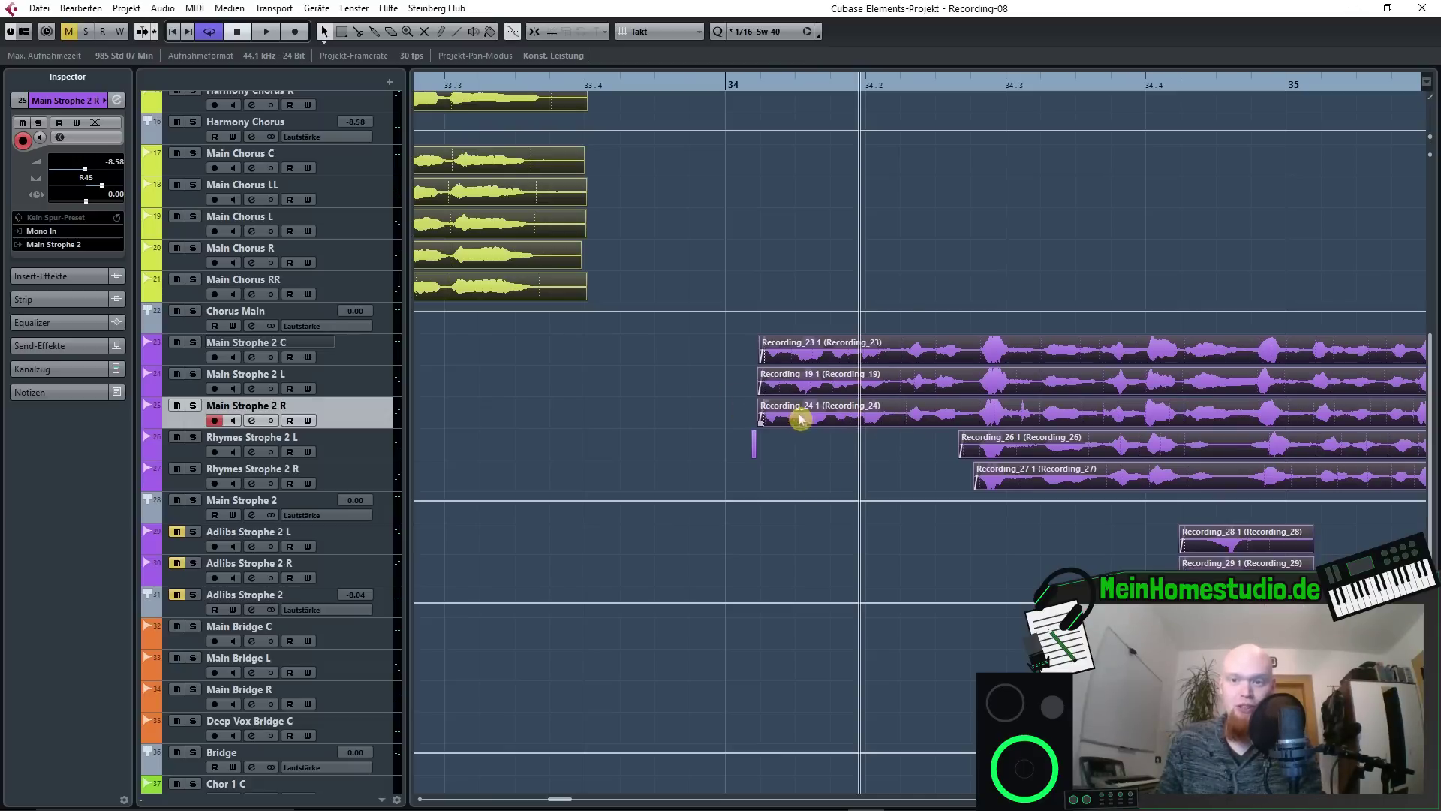
{"action": "scroll", "coordinate": [751, 438], "scroll_direction": "up", "scroll_amount": 6}
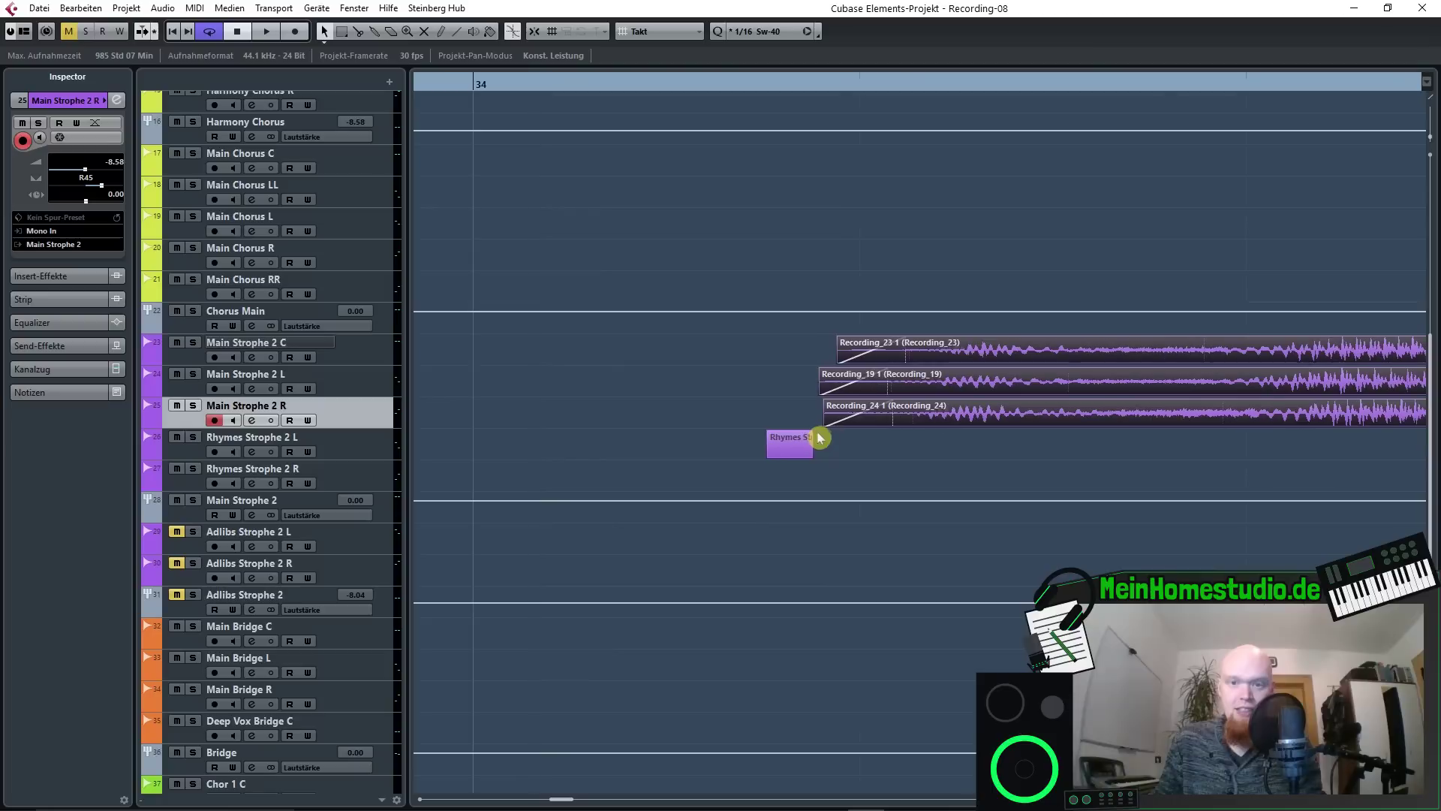
{"action": "scroll", "coordinate": [818, 439], "scroll_direction": "up", "scroll_amount": 4}
{"action": "left_click", "coordinate": [791, 459]}
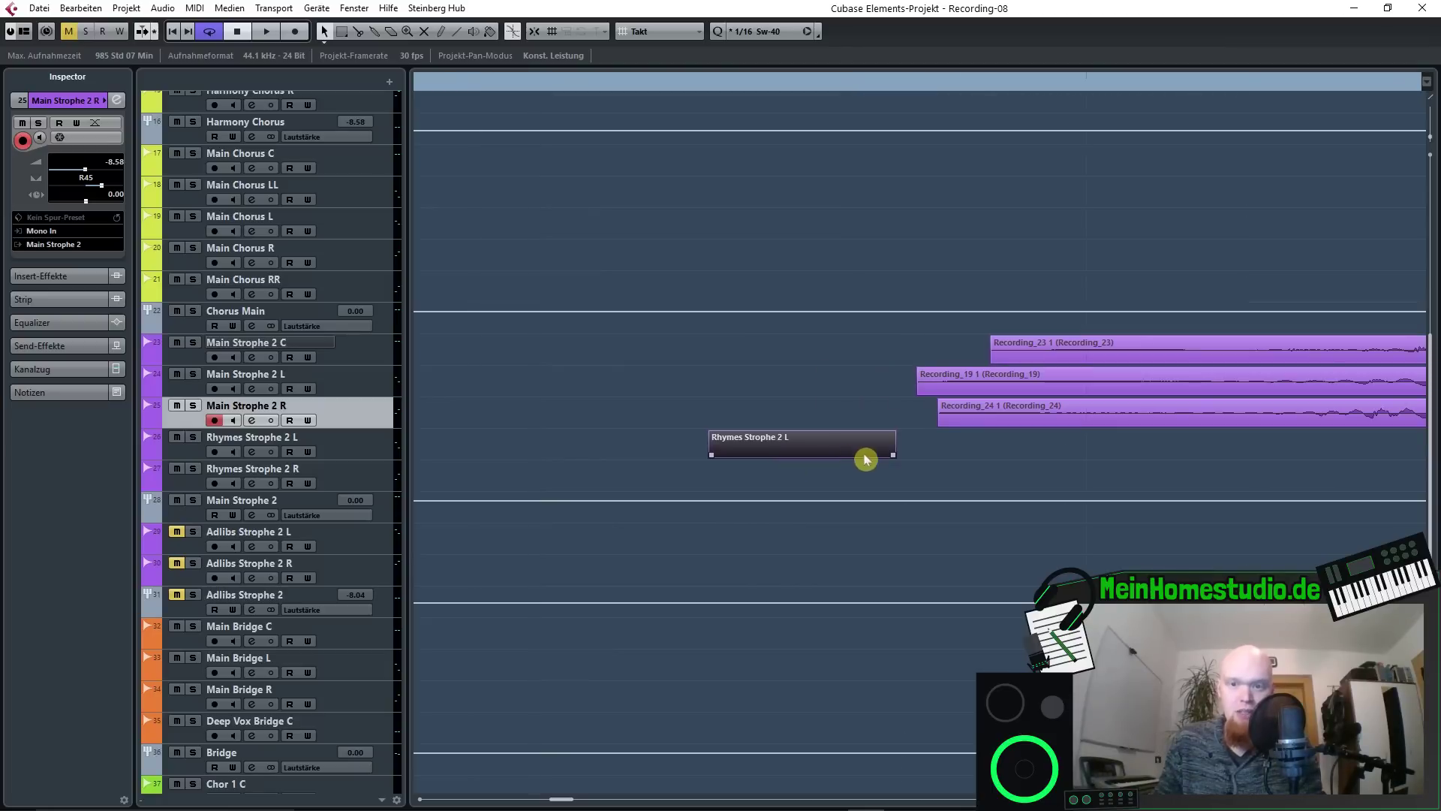
{"action": "scroll", "coordinate": [908, 460], "scroll_direction": "up", "scroll_amount": 5}
{"action": "scroll", "coordinate": [896, 461], "scroll_direction": "down", "scroll_amount": 2}
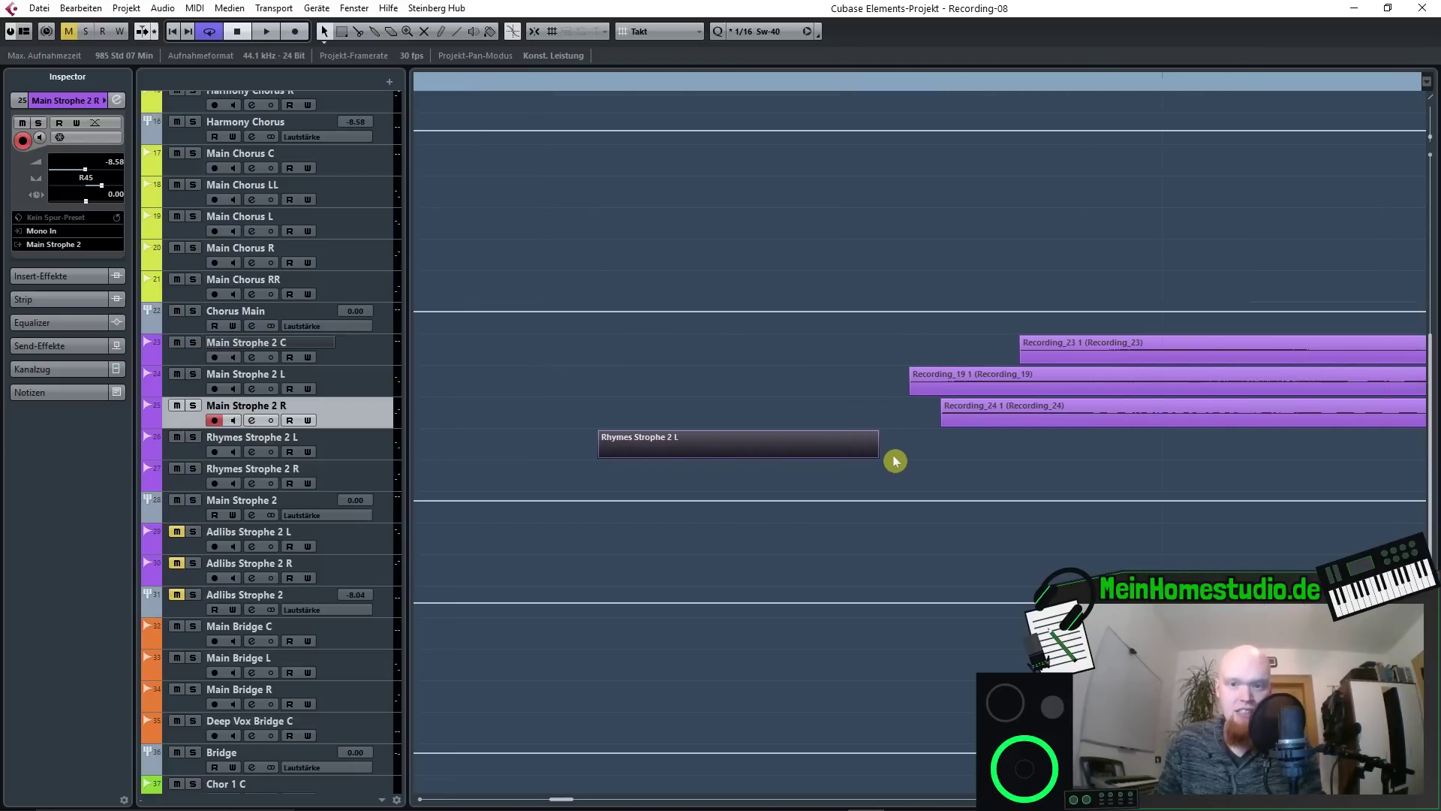
{"action": "scroll", "coordinate": [896, 462], "scroll_direction": "up", "scroll_amount": 3}
{"action": "left_click_drag", "start_coordinate": [861, 457], "coordinate": [974, 457]}
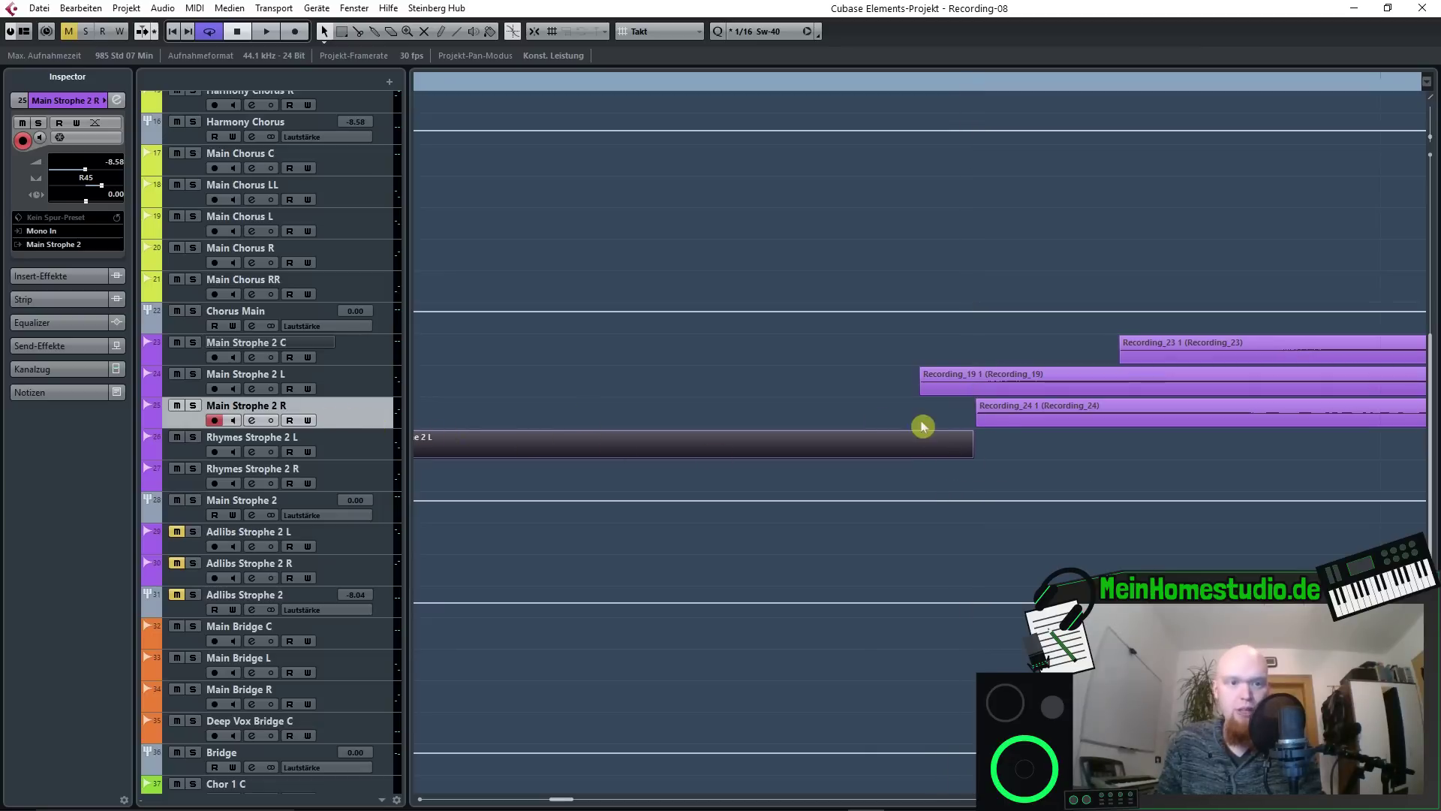
{"action": "scroll", "coordinate": [1072, 451], "scroll_direction": "up", "scroll_amount": 6}
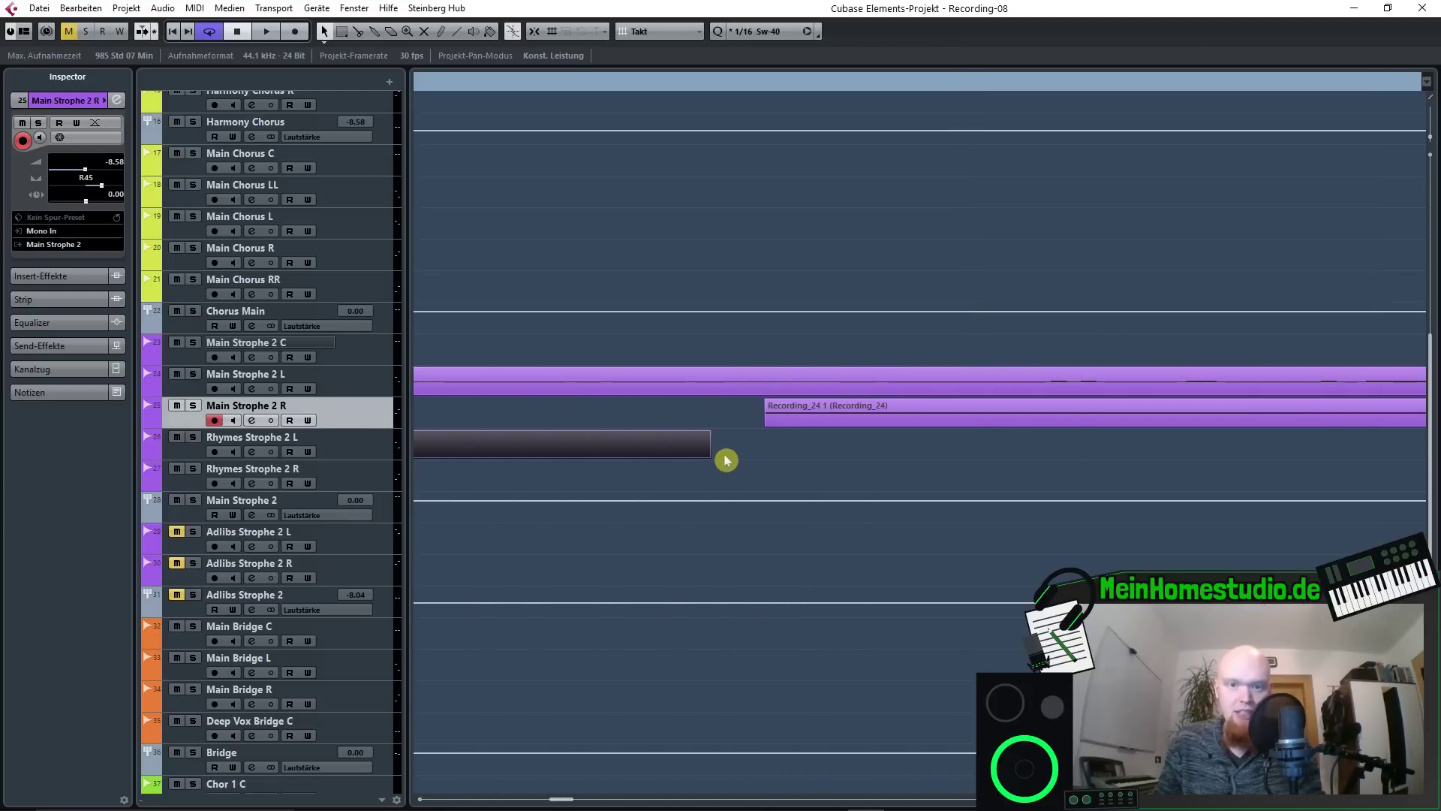
{"action": "left_click_drag", "start_coordinate": [709, 455], "coordinate": [760, 455]}
{"action": "left_click_drag", "start_coordinate": [759, 456], "coordinate": [762, 460]}
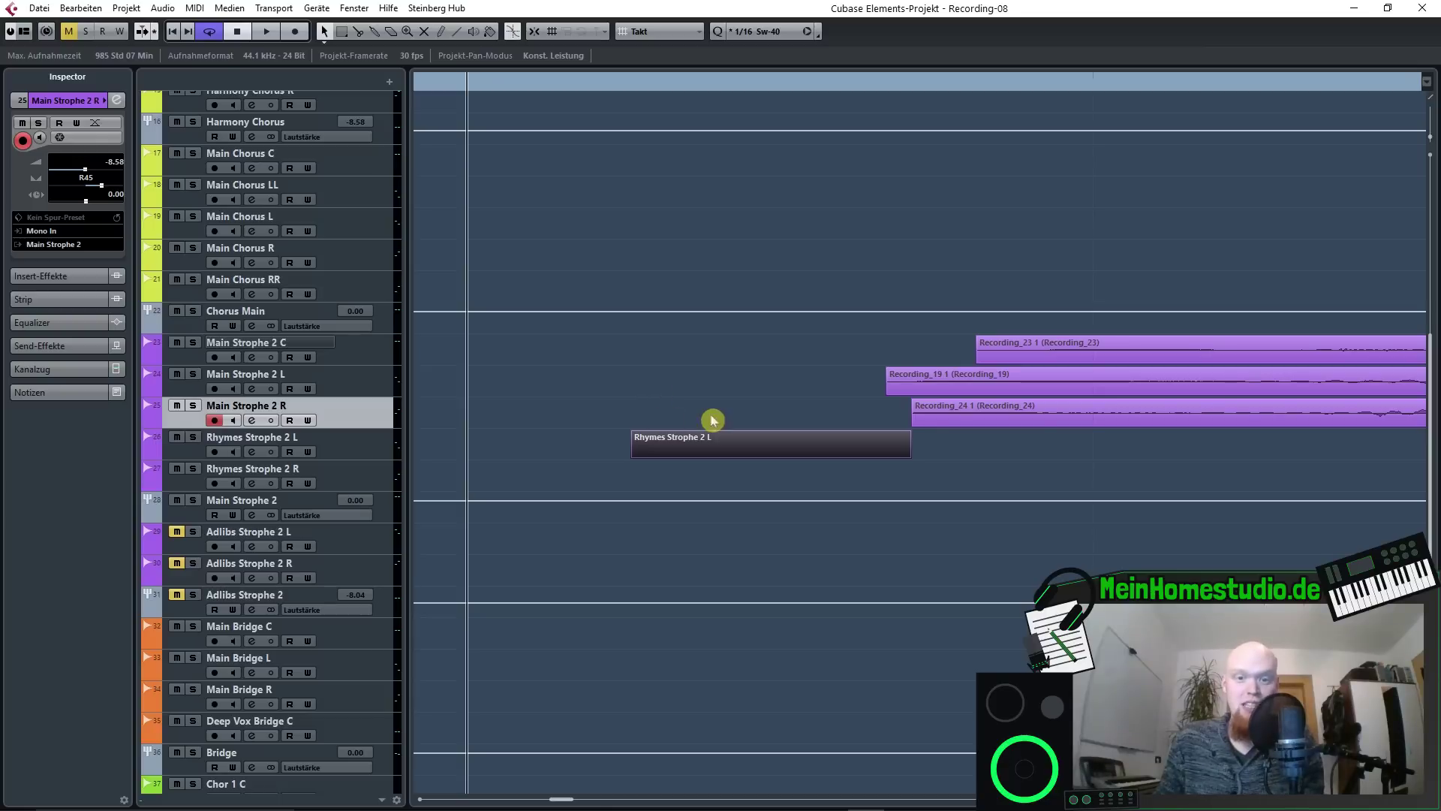
{"action": "left_click", "coordinate": [653, 417]}
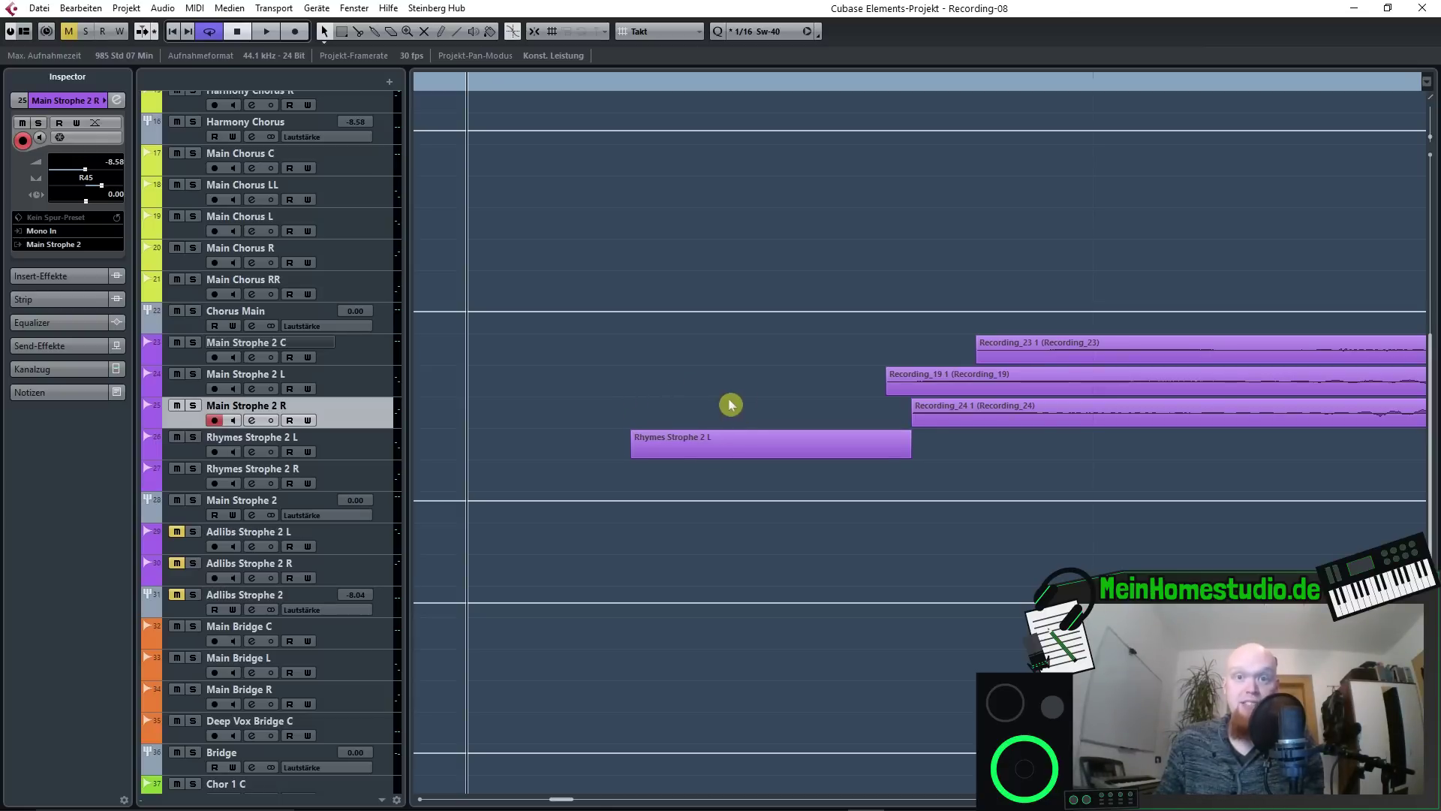
Place the project cursor at the start of the Rhymes Strophe 2 L part and show the transport's secondary time display in Samples.
{"action": "scroll", "coordinate": [635, 432], "scroll_direction": "up", "scroll_amount": 6}
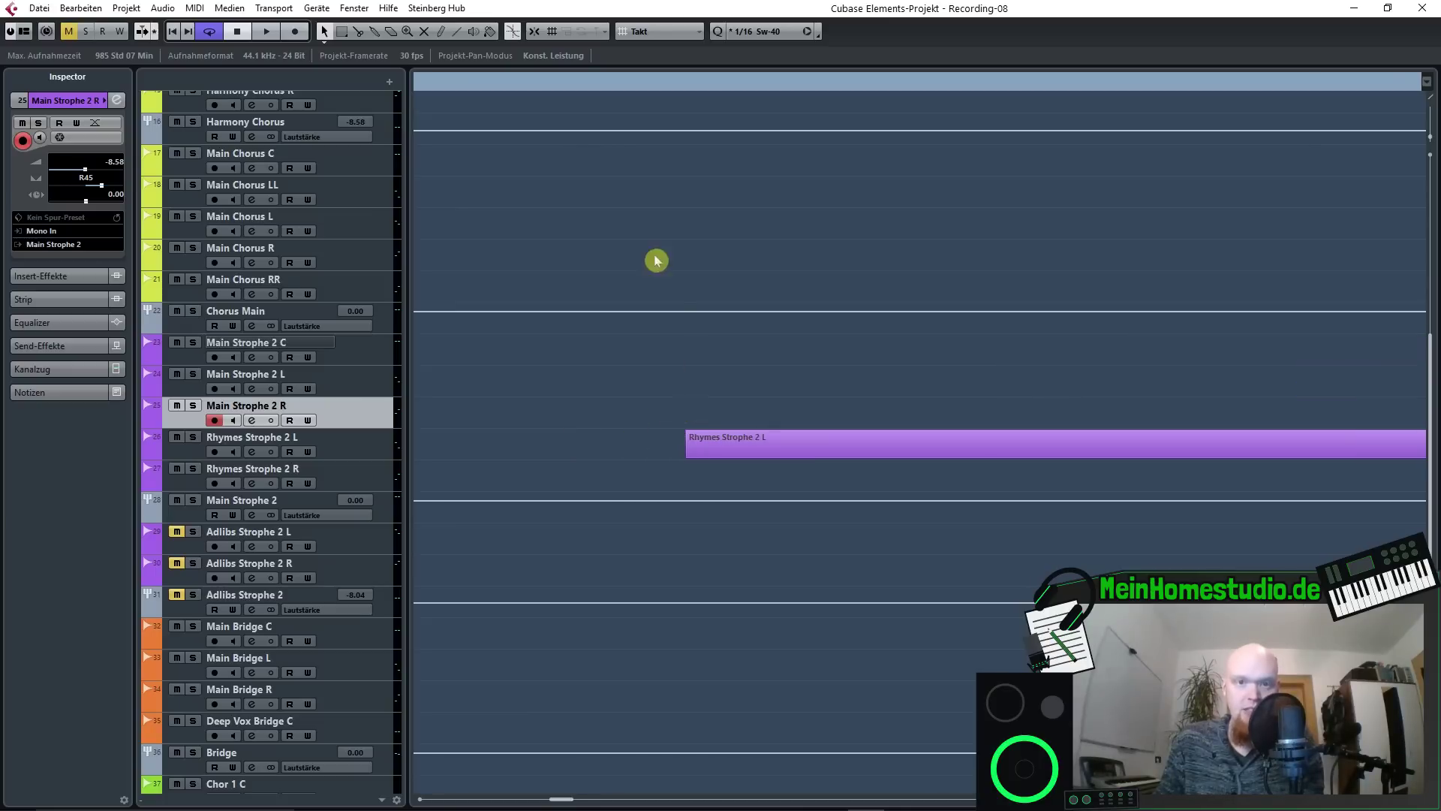
{"action": "left_click", "coordinate": [686, 95]}
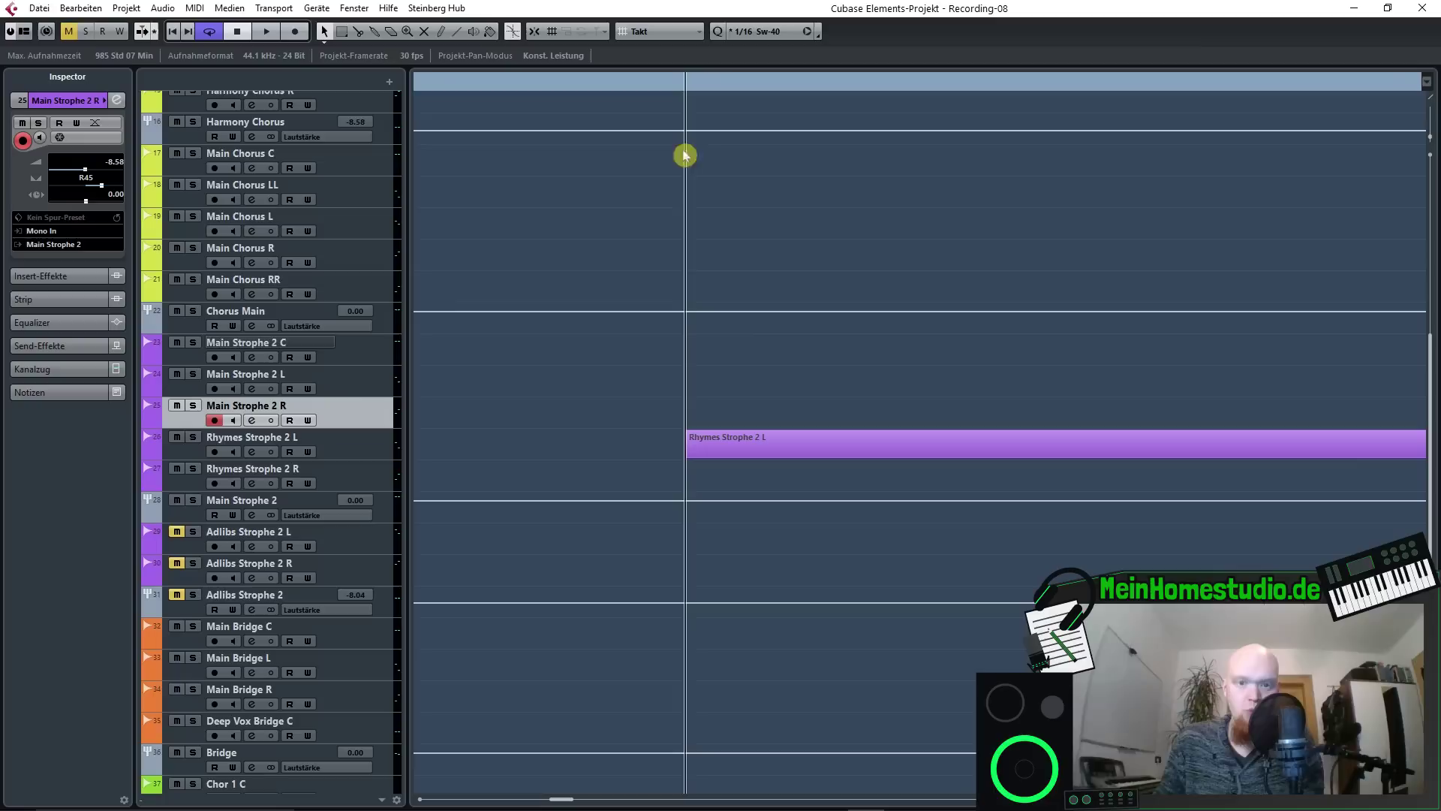
{"action": "key", "text": "F2"}
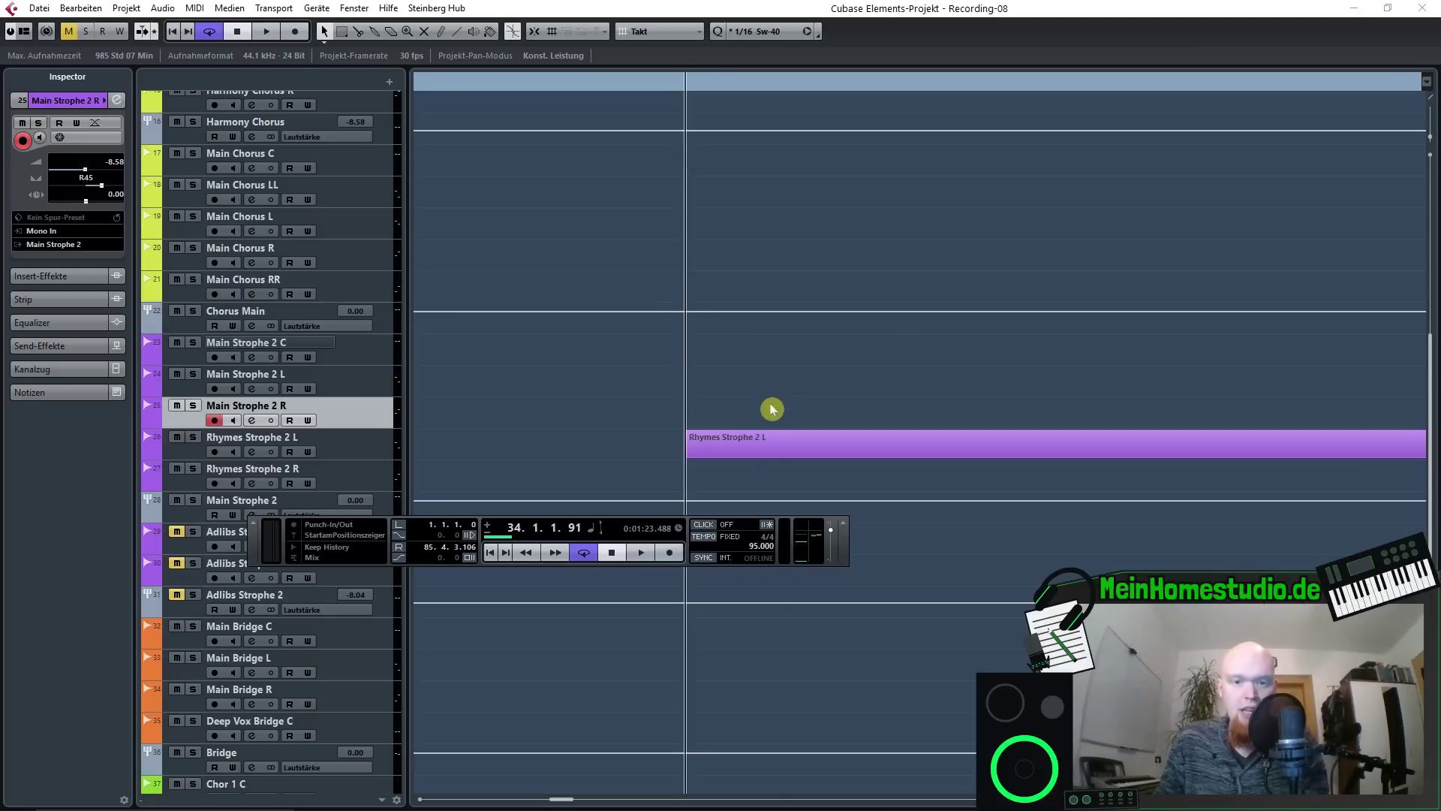
{"action": "left_click", "coordinate": [680, 532]}
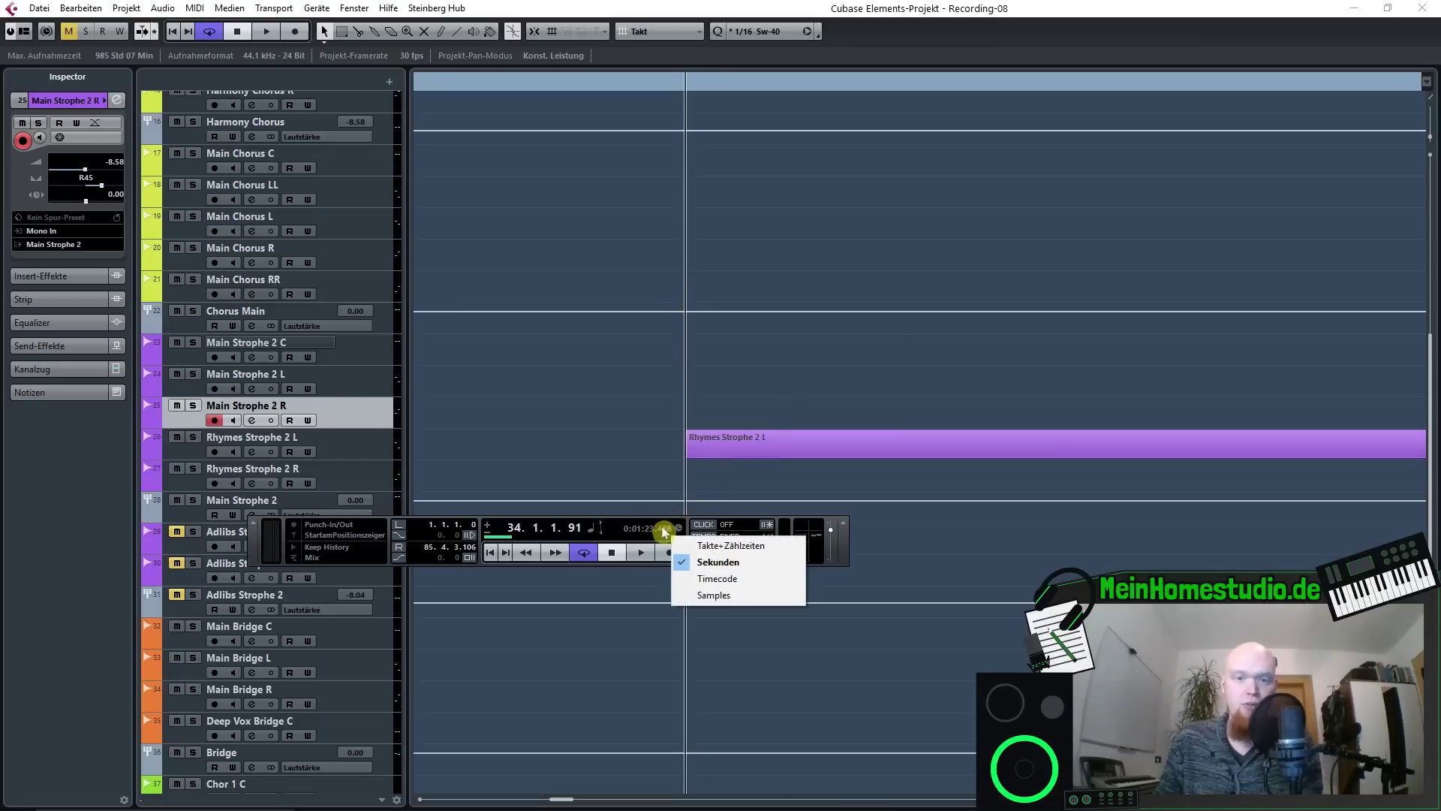
{"action": "left_click", "coordinate": [716, 595]}
Place the project cursor exactly at the end of the Rhymes Strophe 2 L part to read its sample position.
{"action": "scroll", "coordinate": [685, 573], "scroll_direction": "down", "scroll_amount": 3}
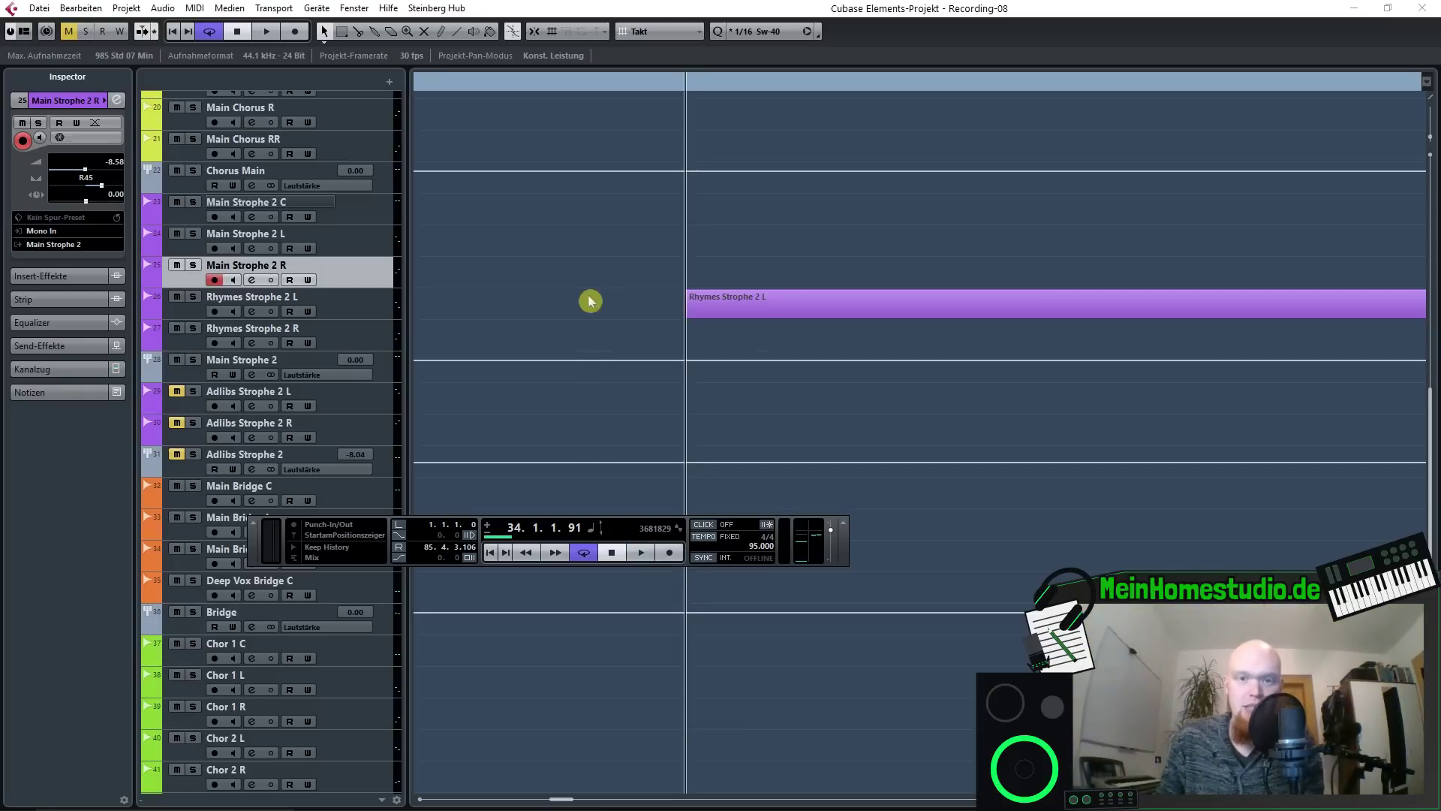
{"action": "scroll", "coordinate": [588, 299], "scroll_direction": "down", "scroll_amount": 8}
{"action": "scroll", "coordinate": [537, 284], "scroll_direction": "down", "scroll_amount": 2}
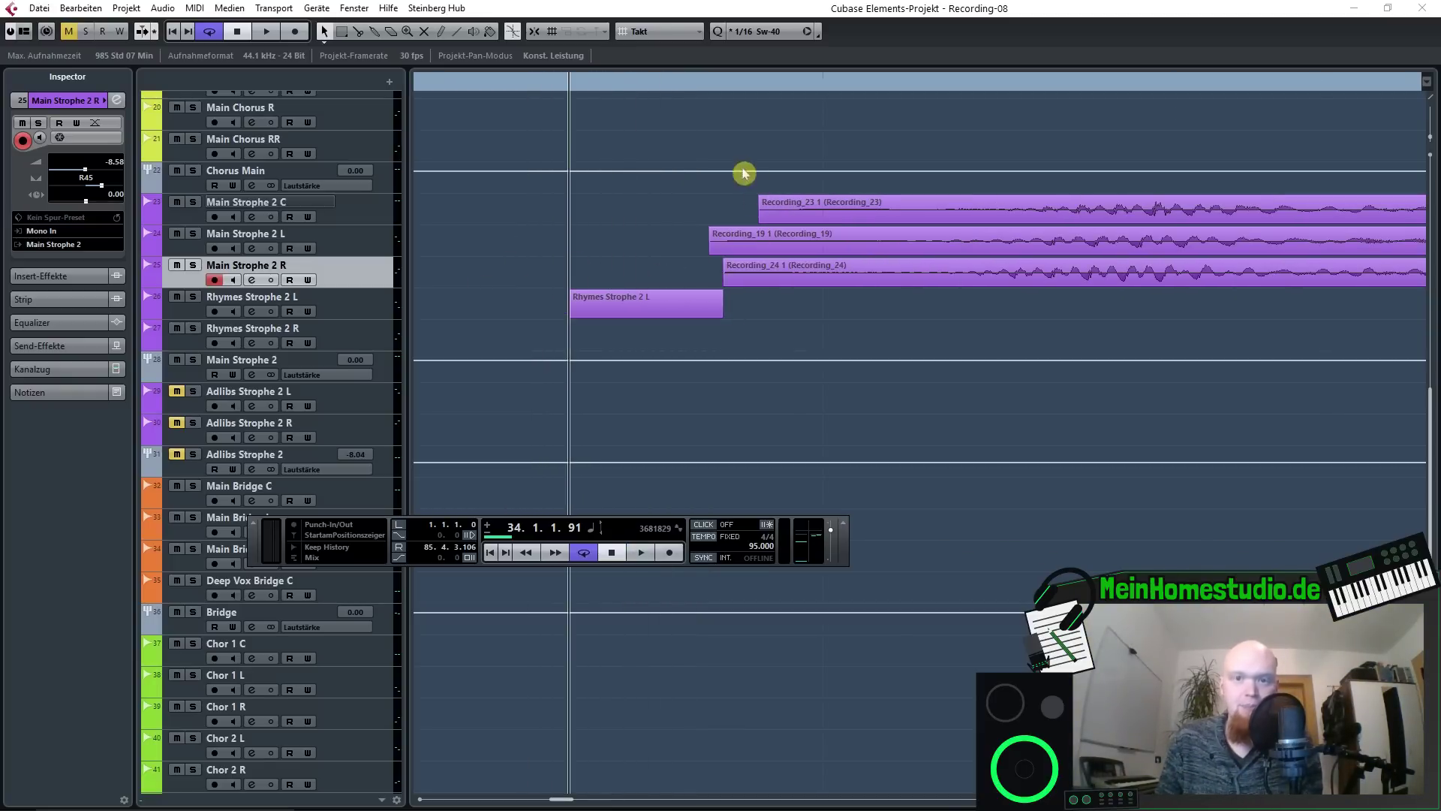
{"action": "left_click", "coordinate": [717, 93]}
{"action": "scroll", "coordinate": [750, 319], "scroll_direction": "up", "scroll_amount": 10}
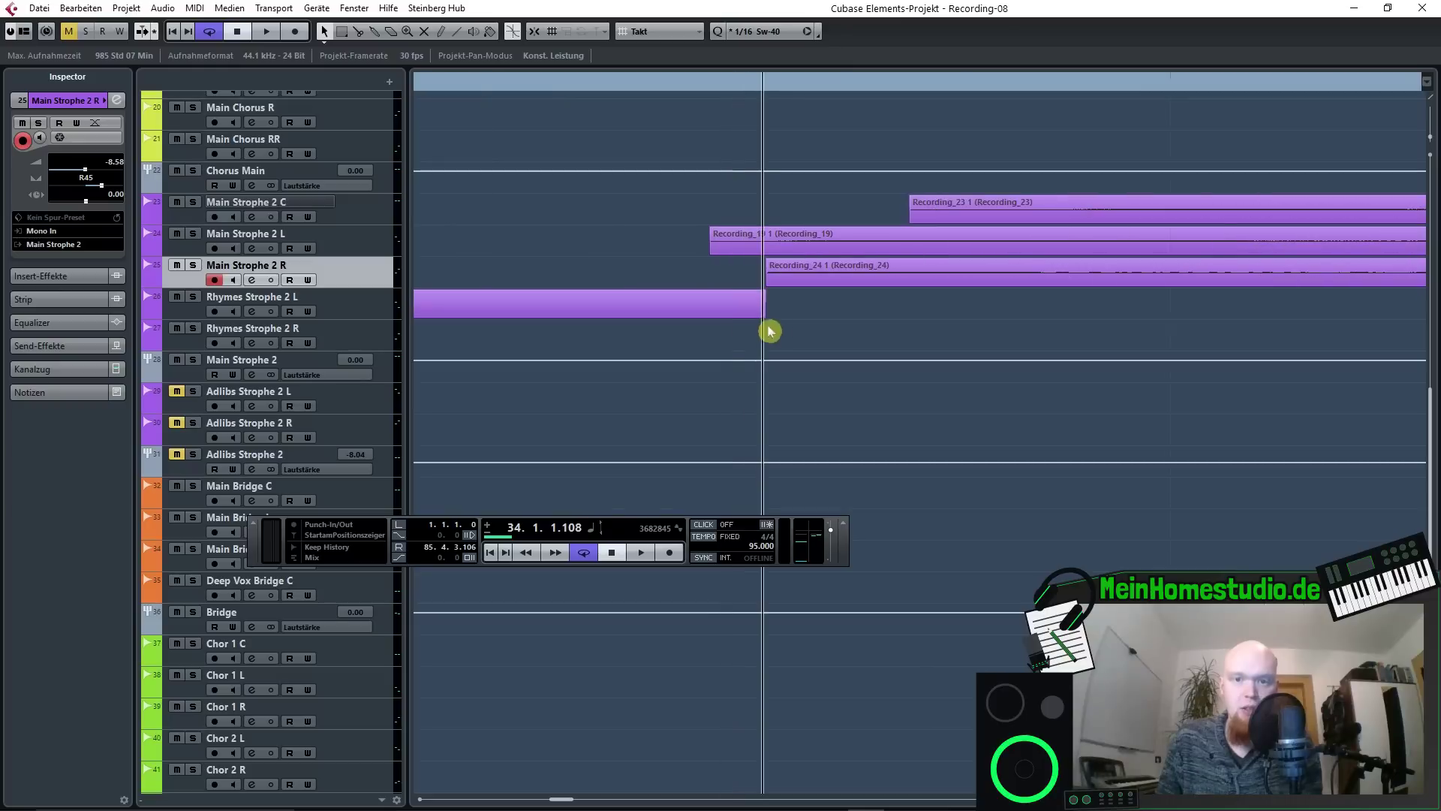
{"action": "scroll", "coordinate": [747, 315], "scroll_direction": "up", "scroll_amount": 3}
{"action": "left_click", "coordinate": [767, 89]}
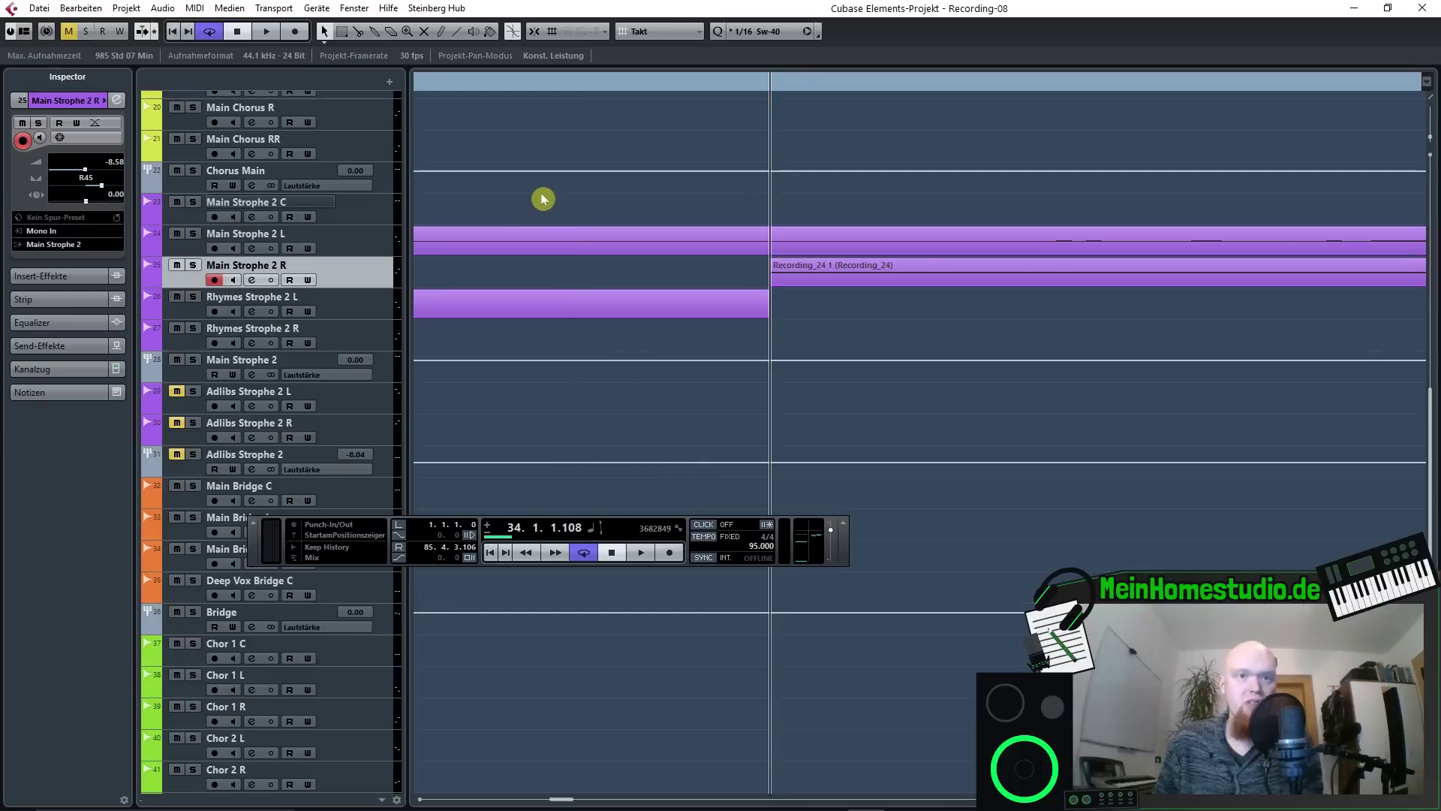
Open the VST-Audiosystem device configuration and set the recording offset (Aufnahmeversatz) to -1020 Samples, keeping Aufnahmelatenz berücksichtigen enabled.
{"action": "left_click", "coordinate": [320, 9]}
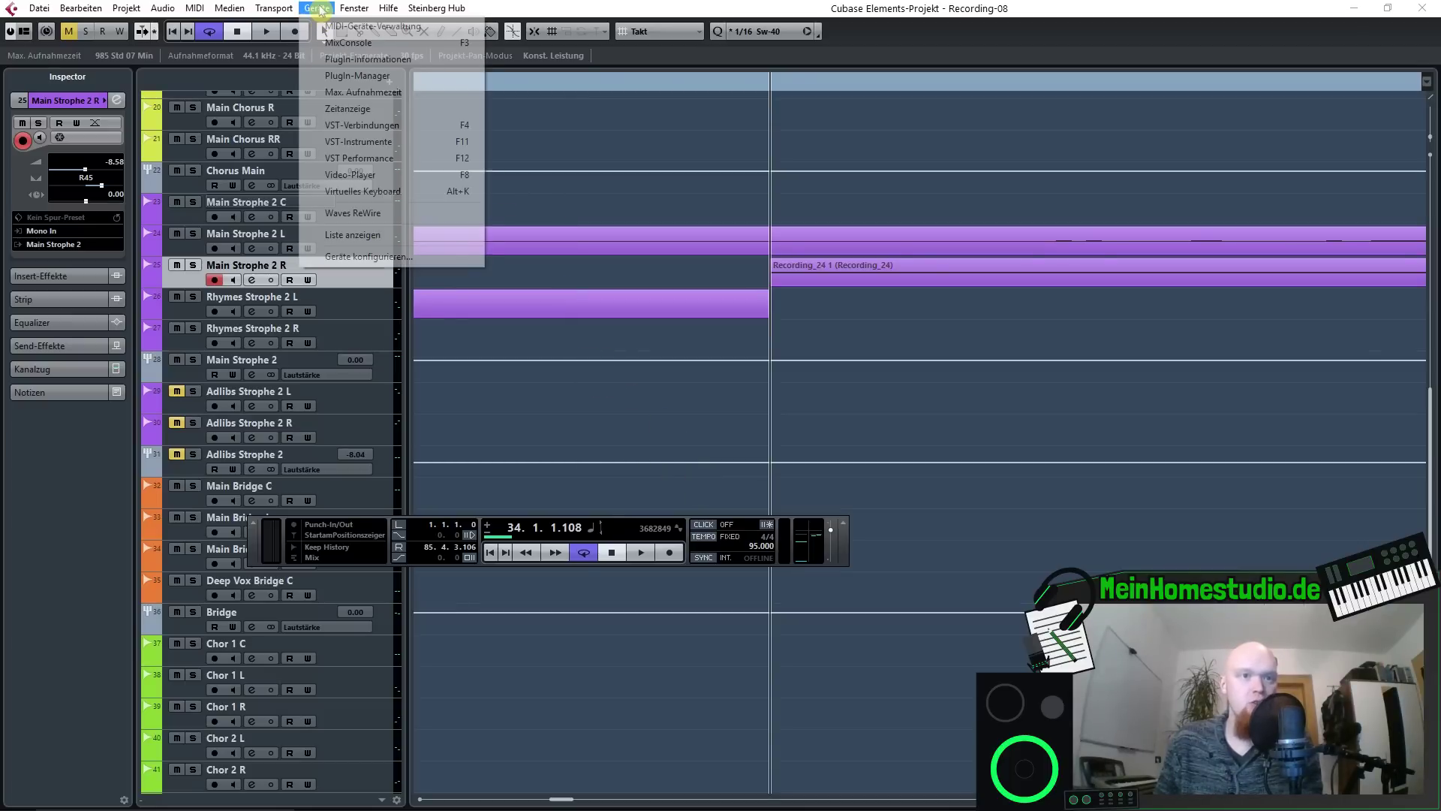
{"action": "left_click", "coordinate": [347, 258]}
{"action": "left_click", "coordinate": [321, 259]}
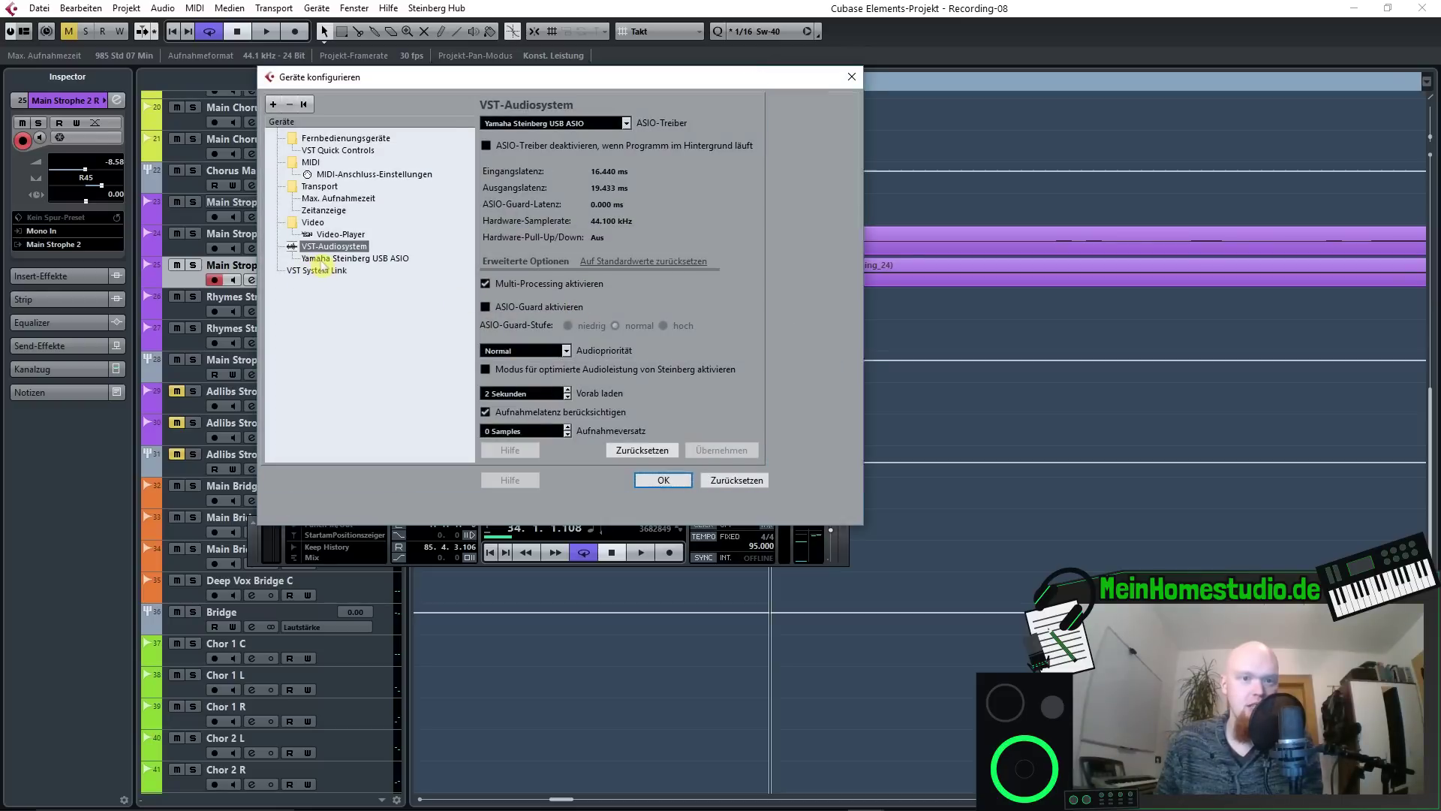
{"action": "left_click", "coordinate": [300, 248]}
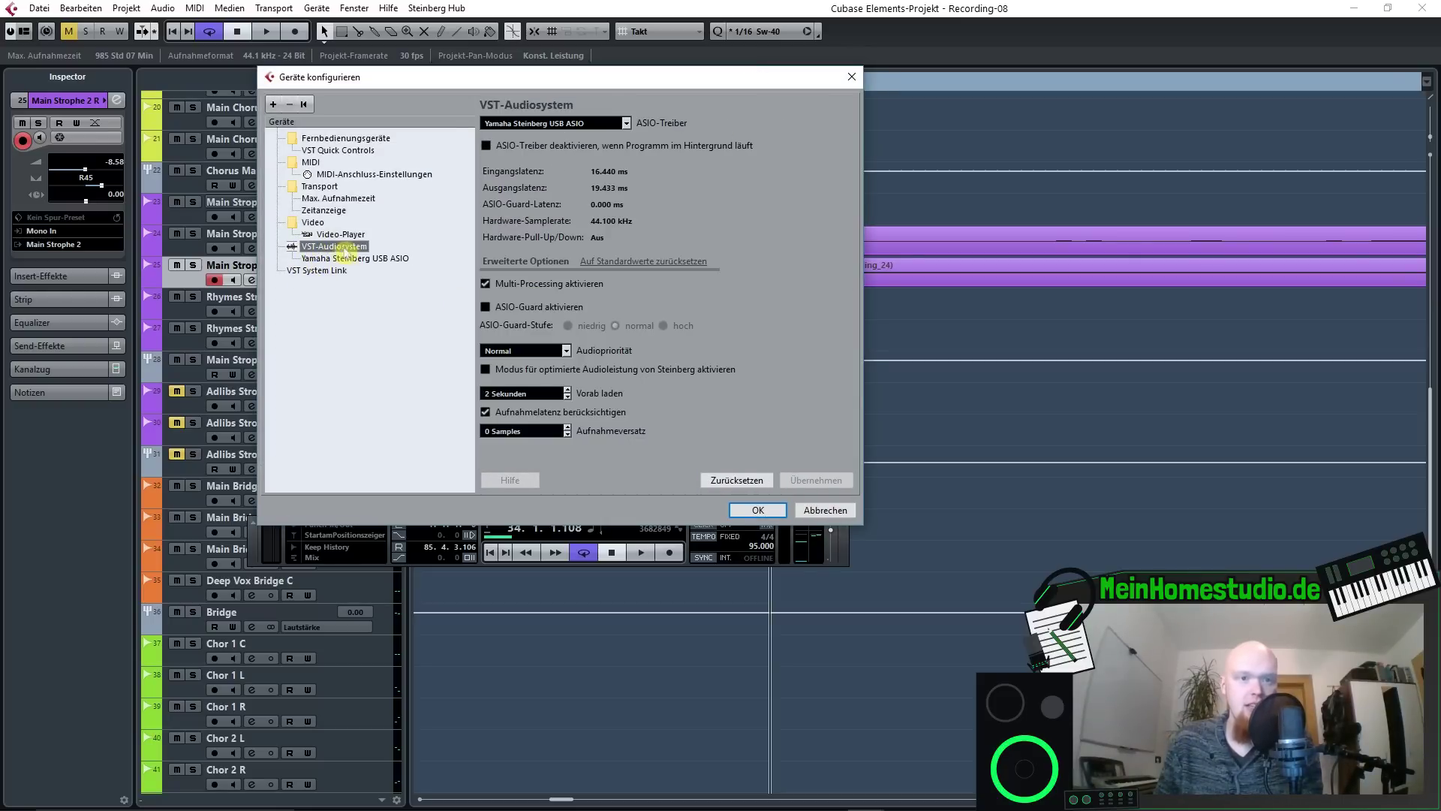
{"action": "left_click", "coordinate": [485, 413]}
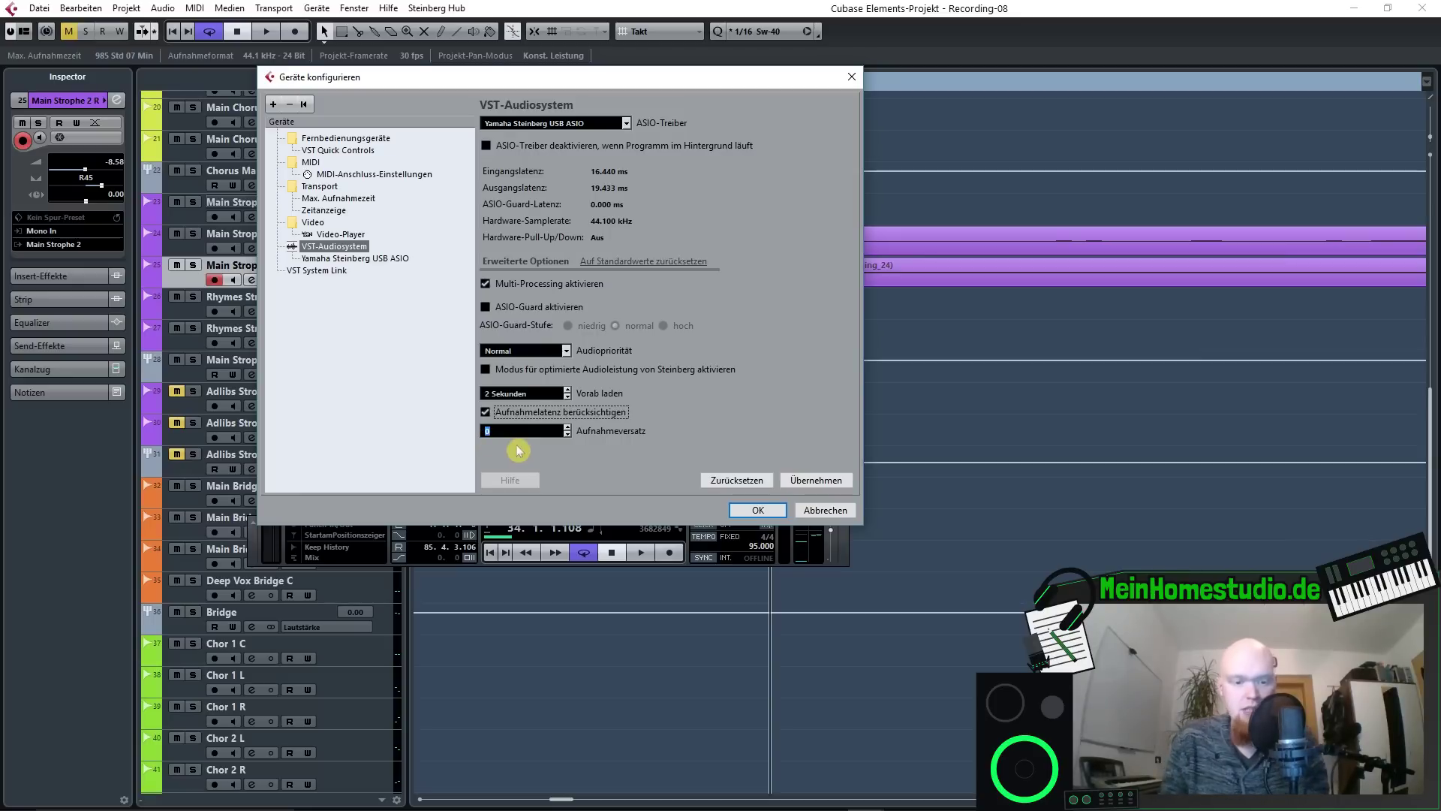
{"action": "type", "text": "1020 Samples"}
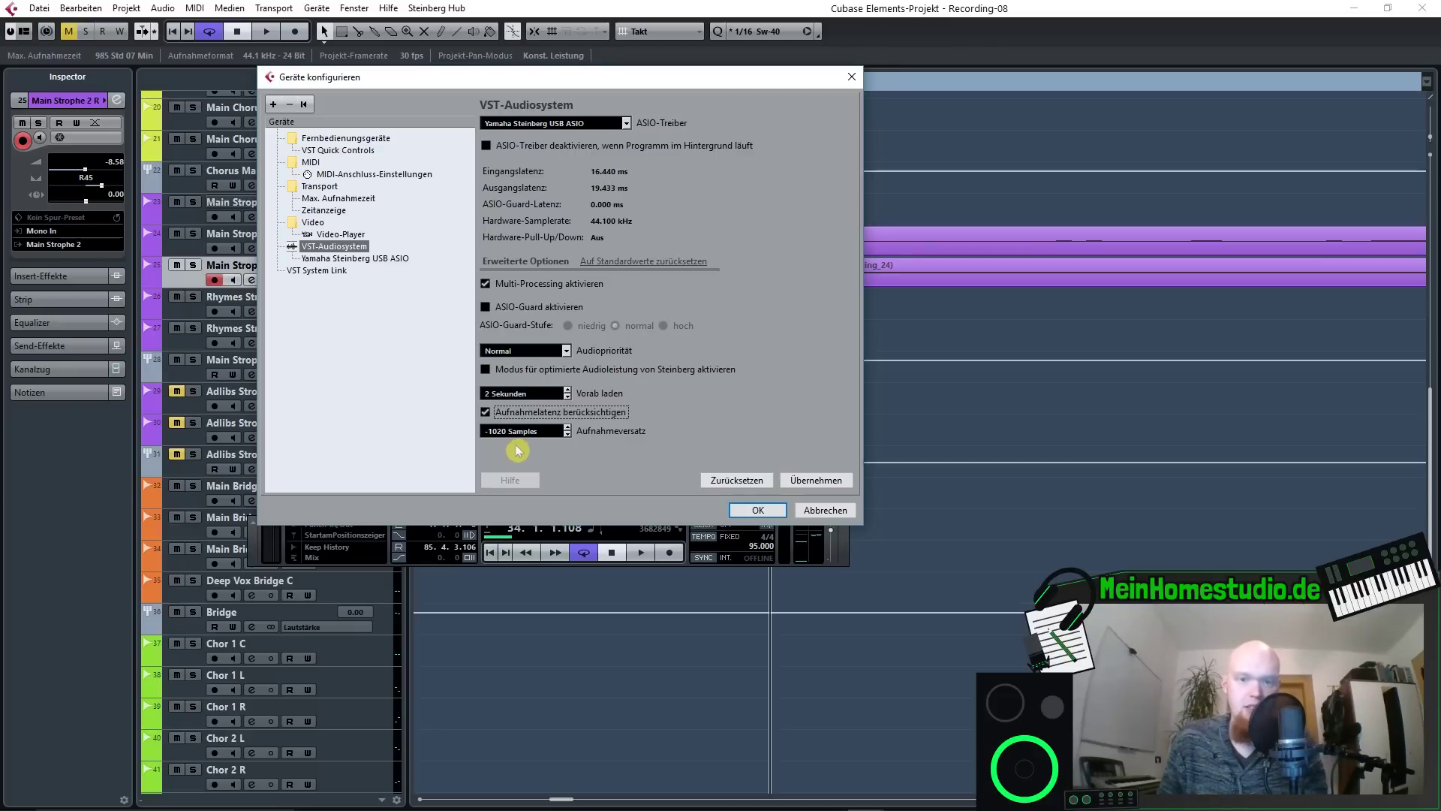
Apply the VST-Audiosystem settings and close the device configuration.
{"action": "left_click", "coordinate": [826, 484]}
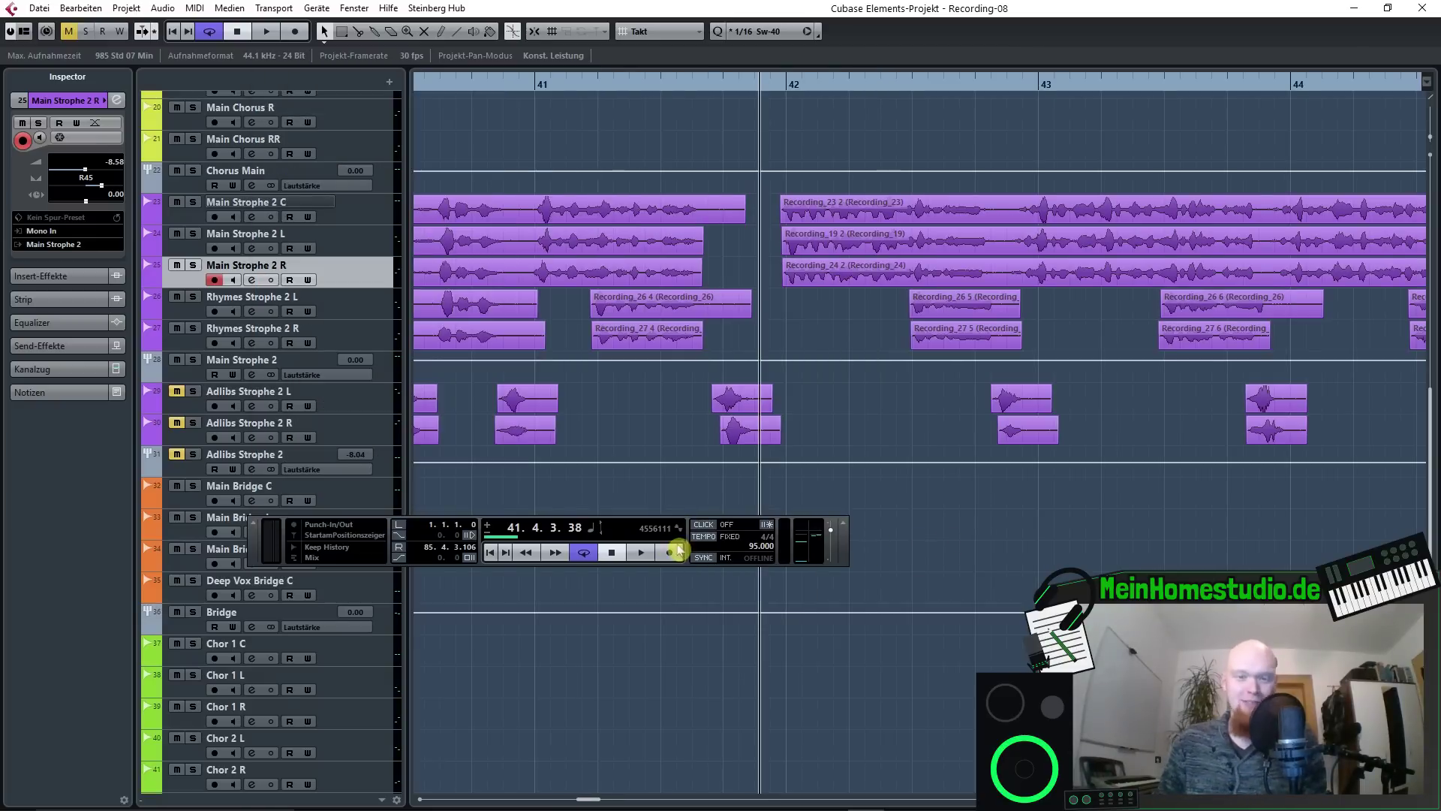
Show the transport's secondary time display in Sekunden and hide the transport panel.
{"action": "left_click", "coordinate": [679, 530]}
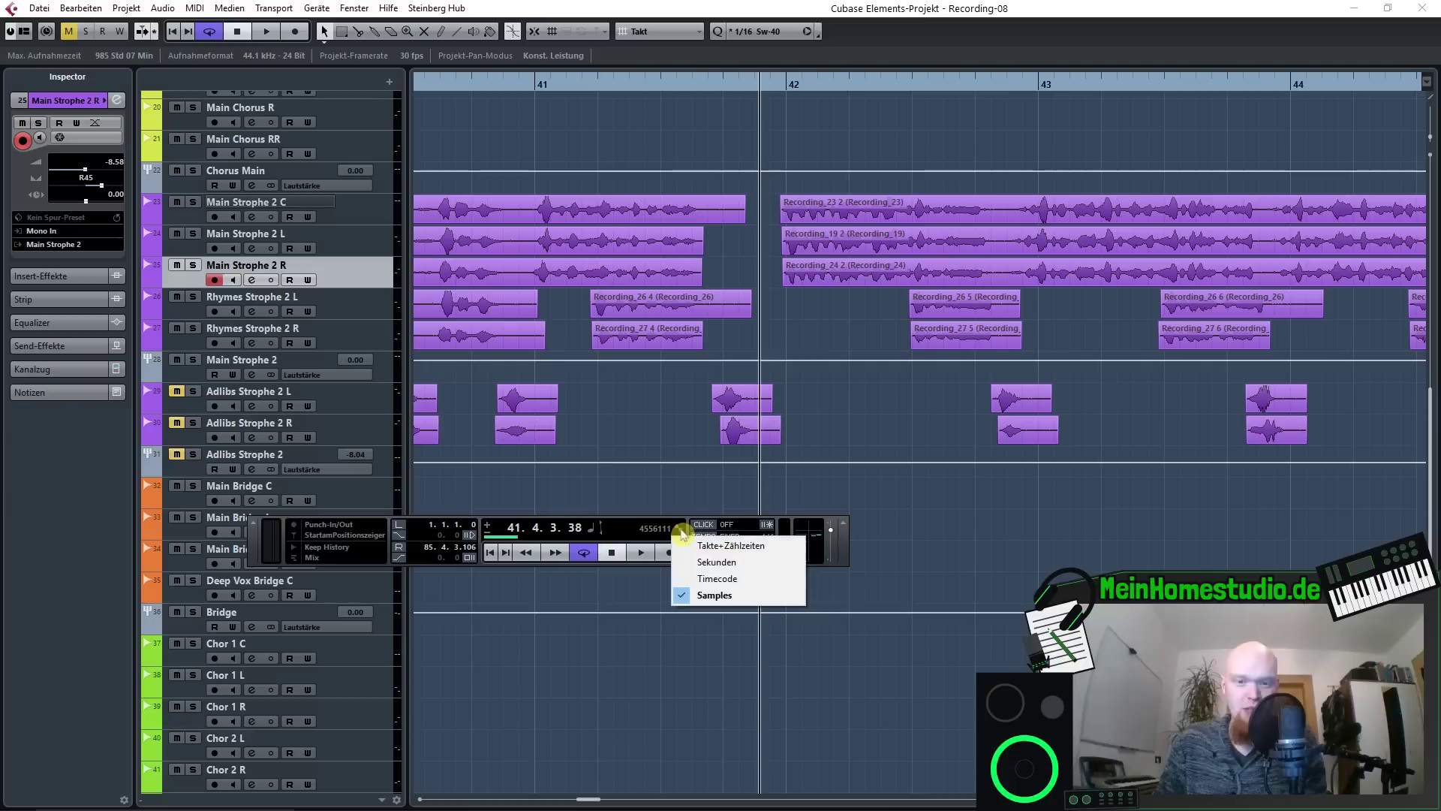
{"action": "left_click", "coordinate": [722, 564]}
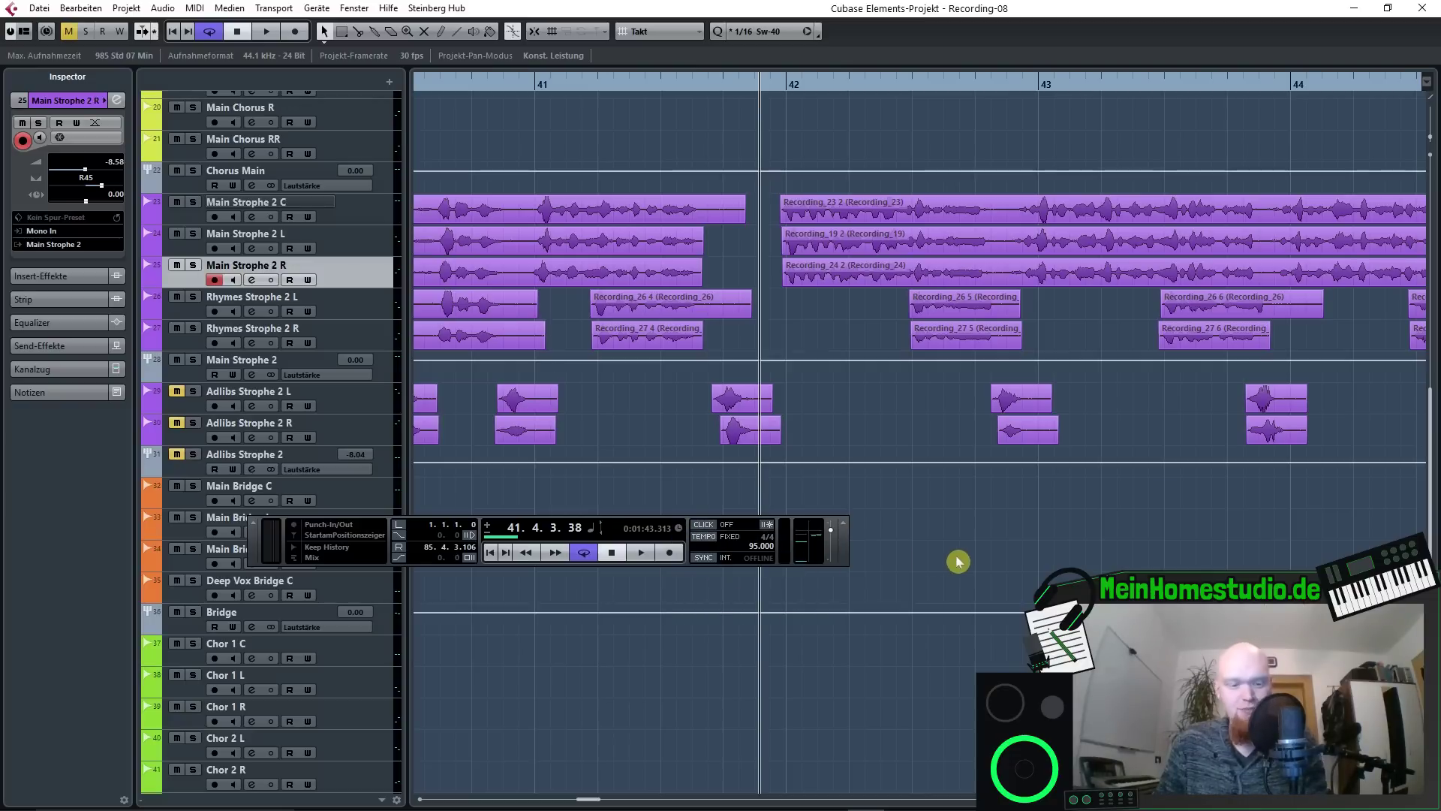
{"action": "key", "text": "F2"}
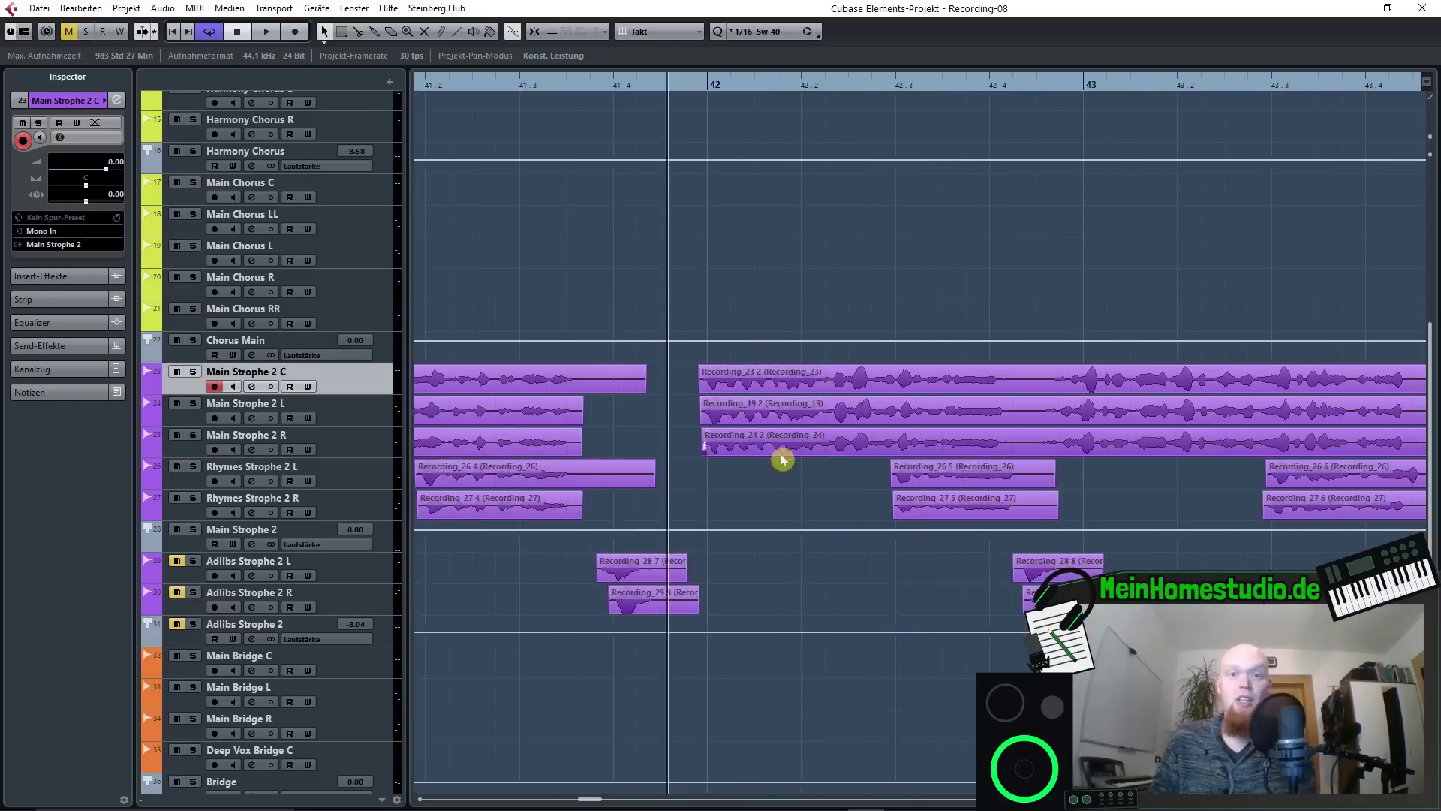
Solo the Main Strophe 2 group and play back its vocals around bar 42.
{"action": "scroll", "coordinate": [782, 450], "scroll_direction": "down", "scroll_amount": 2}
{"action": "scroll", "coordinate": [711, 444], "scroll_direction": "up", "scroll_amount": 5}
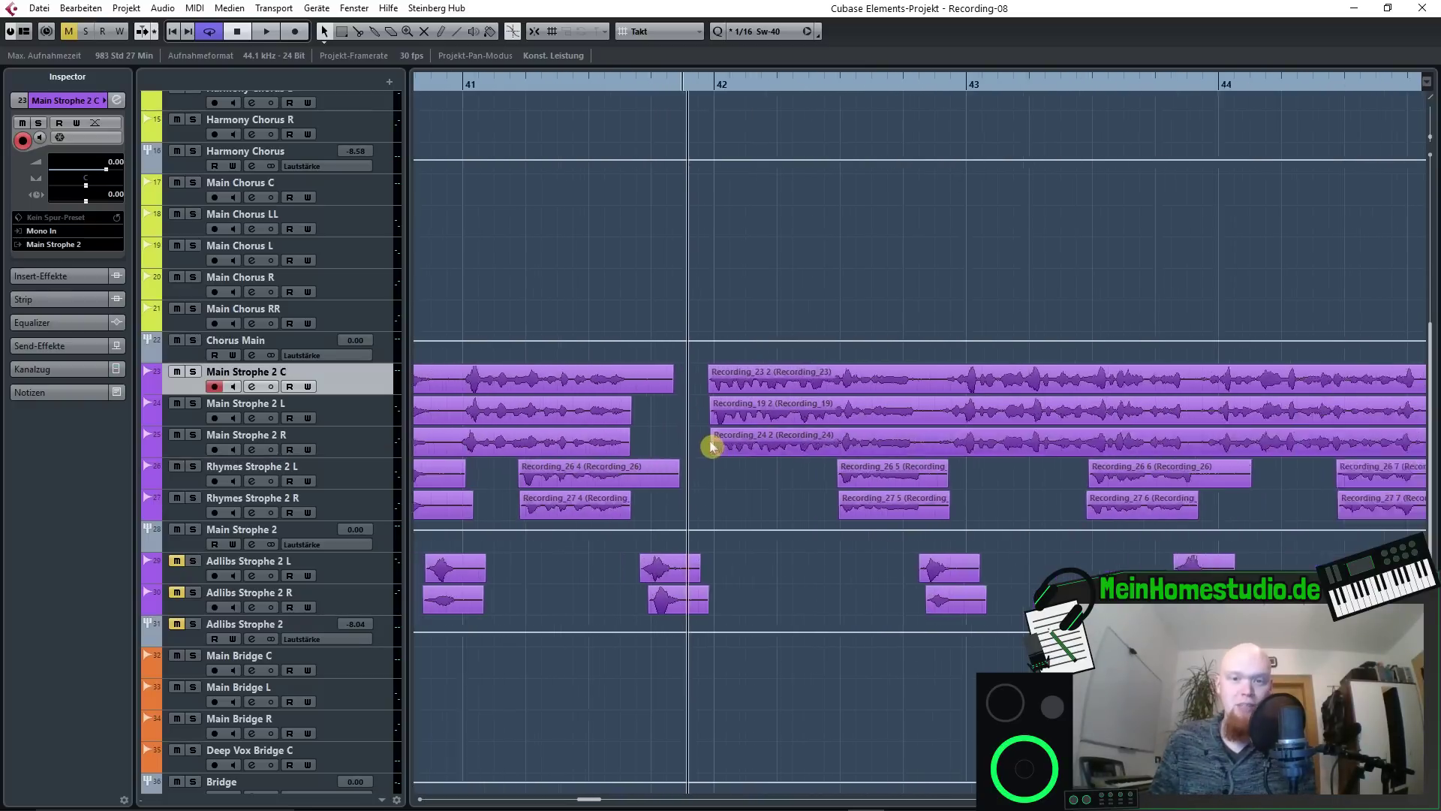
{"action": "left_click", "coordinate": [193, 532]}
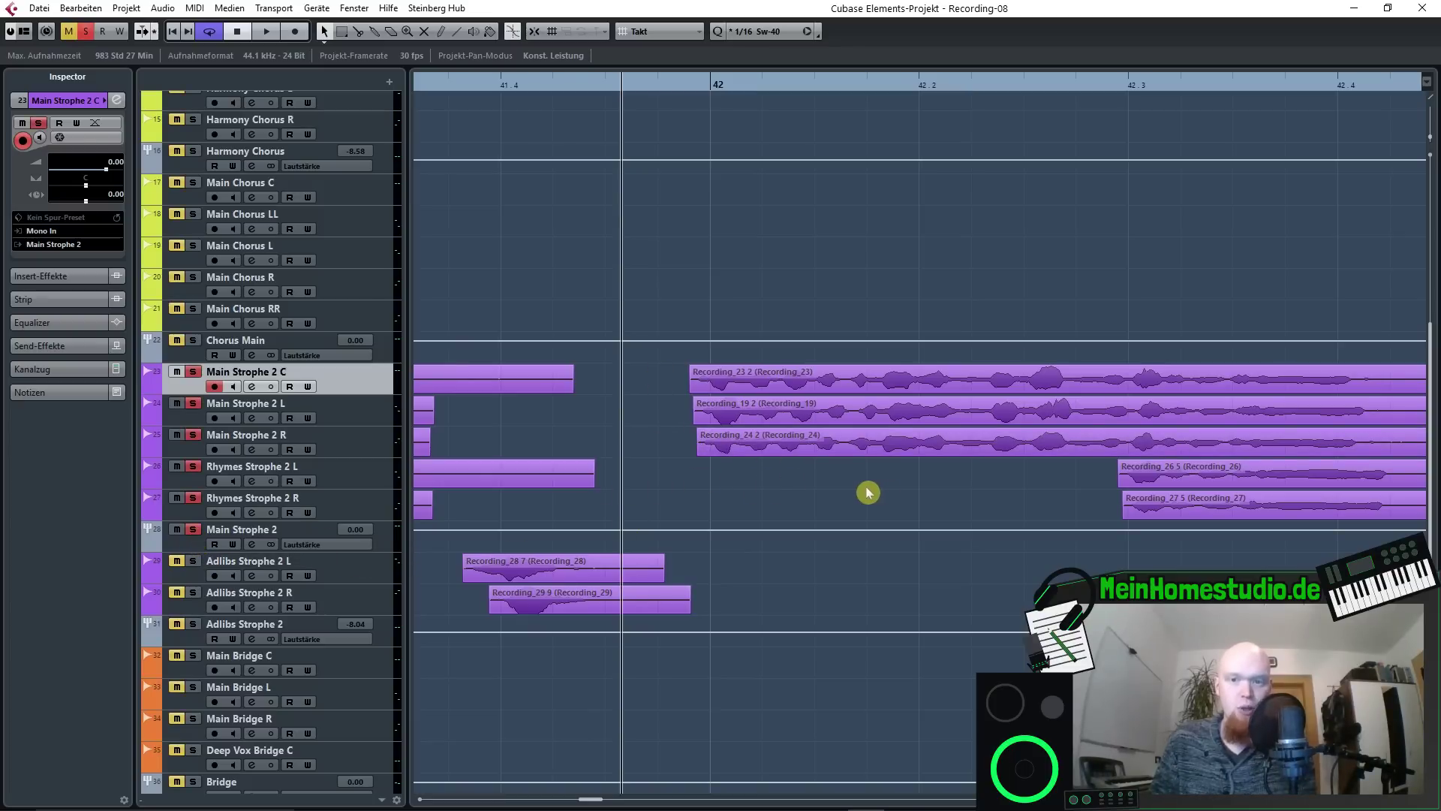
{"action": "key", "text": "space"}
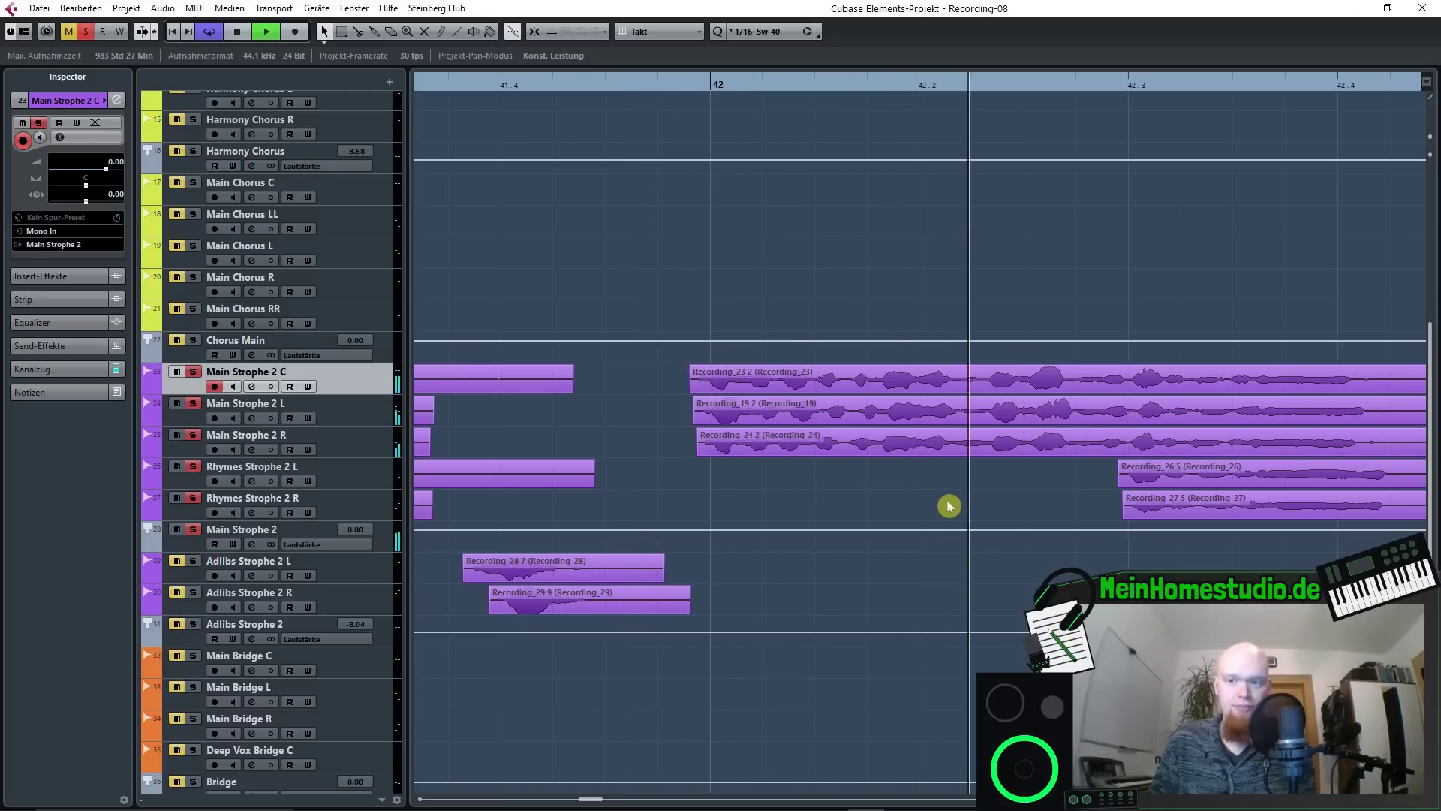
{"action": "key", "text": "space"}
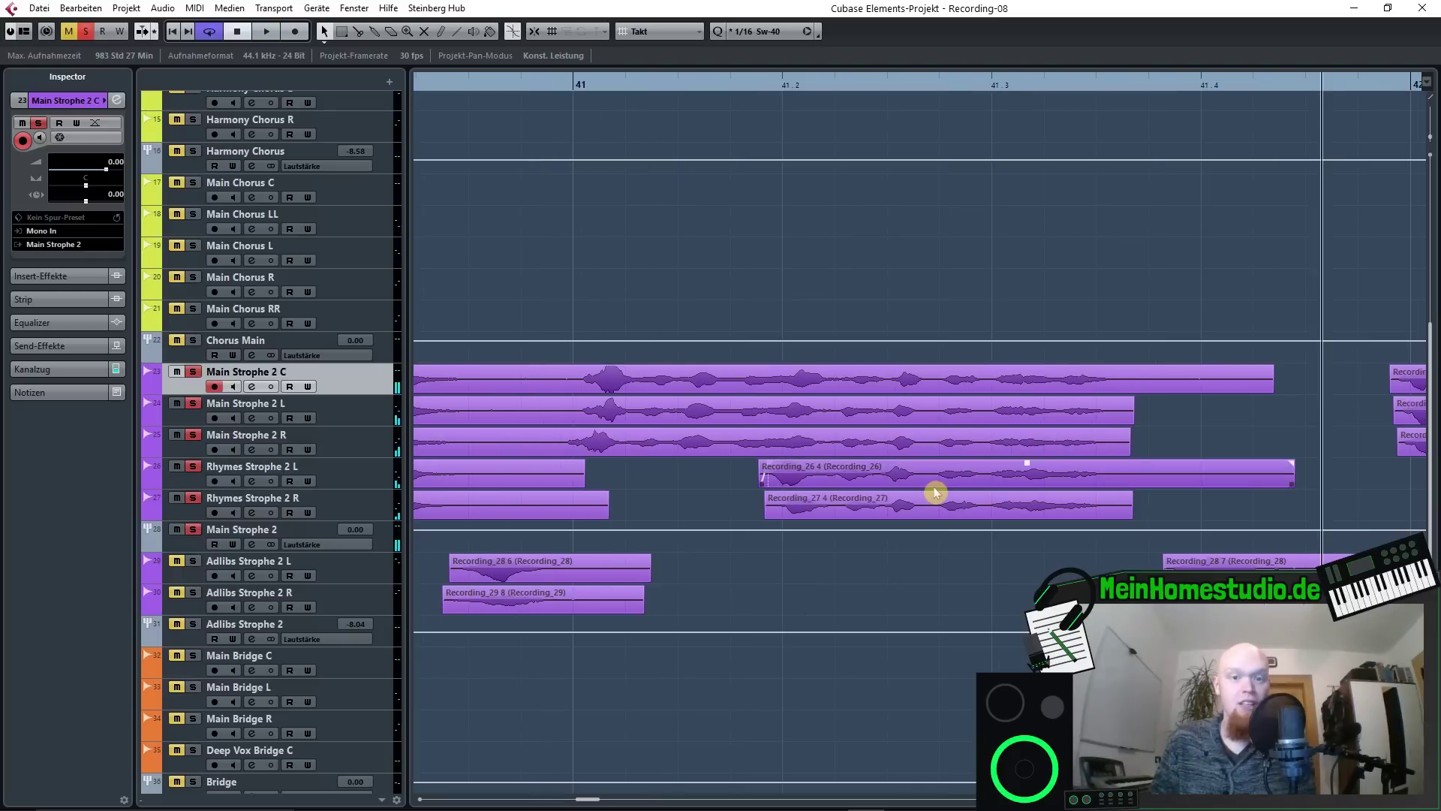
Select the Main Strophe 2 L track and compare the timing of its waveform with the C and R takes after bar 42.
{"action": "scroll", "coordinate": [781, 480], "scroll_direction": "down", "scroll_amount": 4}
{"action": "scroll", "coordinate": [1036, 488], "scroll_direction": "up", "scroll_amount": 6}
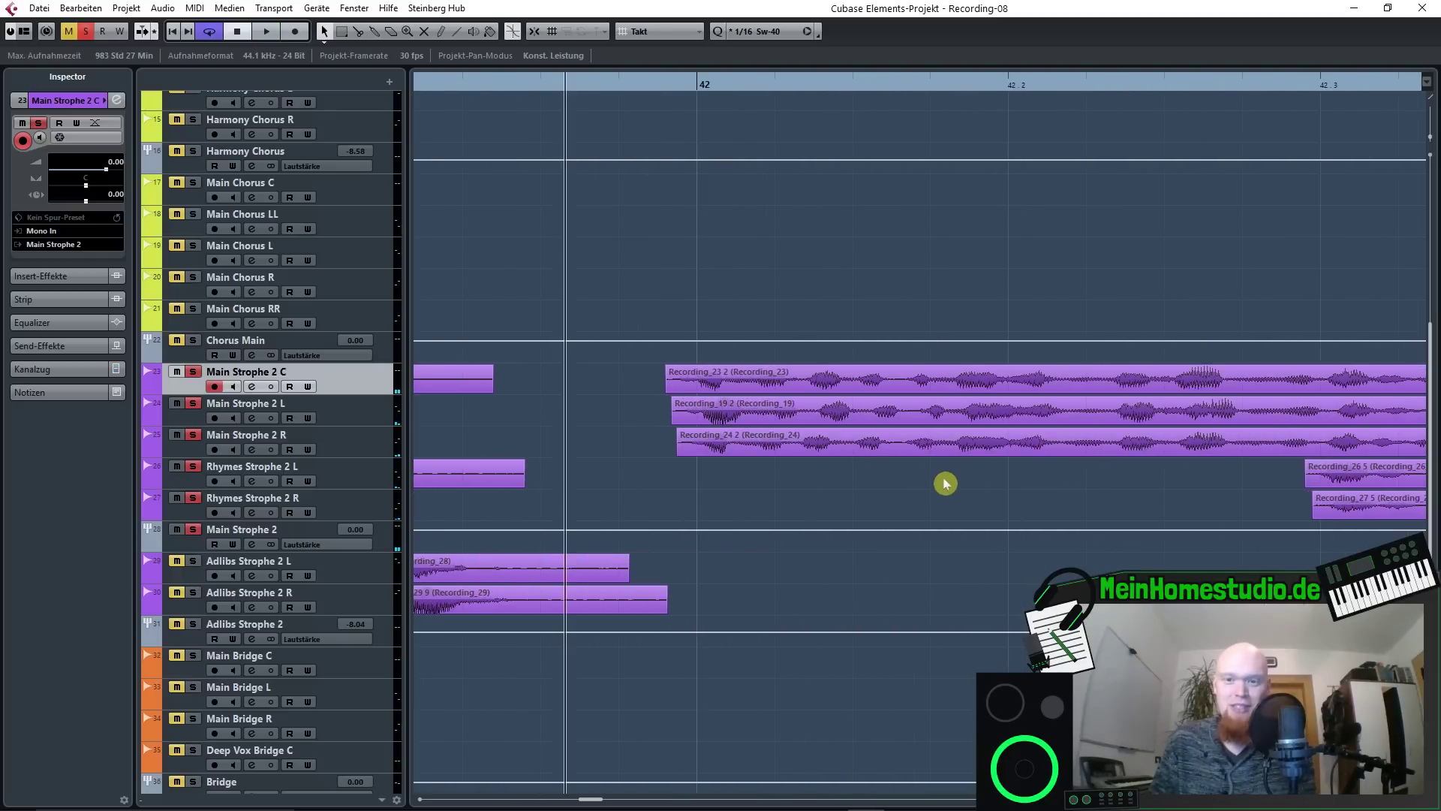
{"action": "scroll", "coordinate": [945, 484], "scroll_direction": "down", "scroll_amount": 4}
{"action": "key", "text": "Down"}
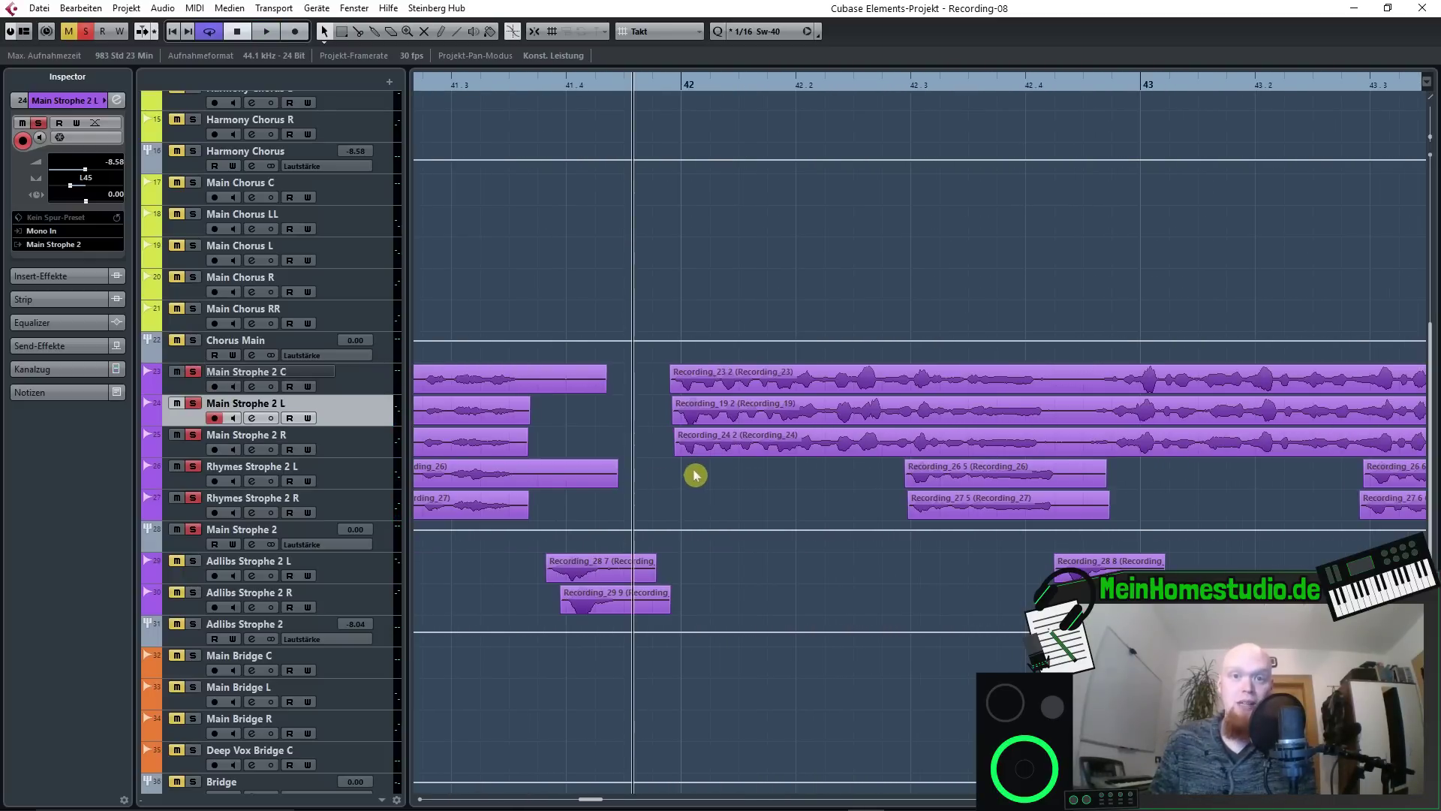
{"action": "scroll", "coordinate": [689, 482], "scroll_direction": "up", "scroll_amount": 5}
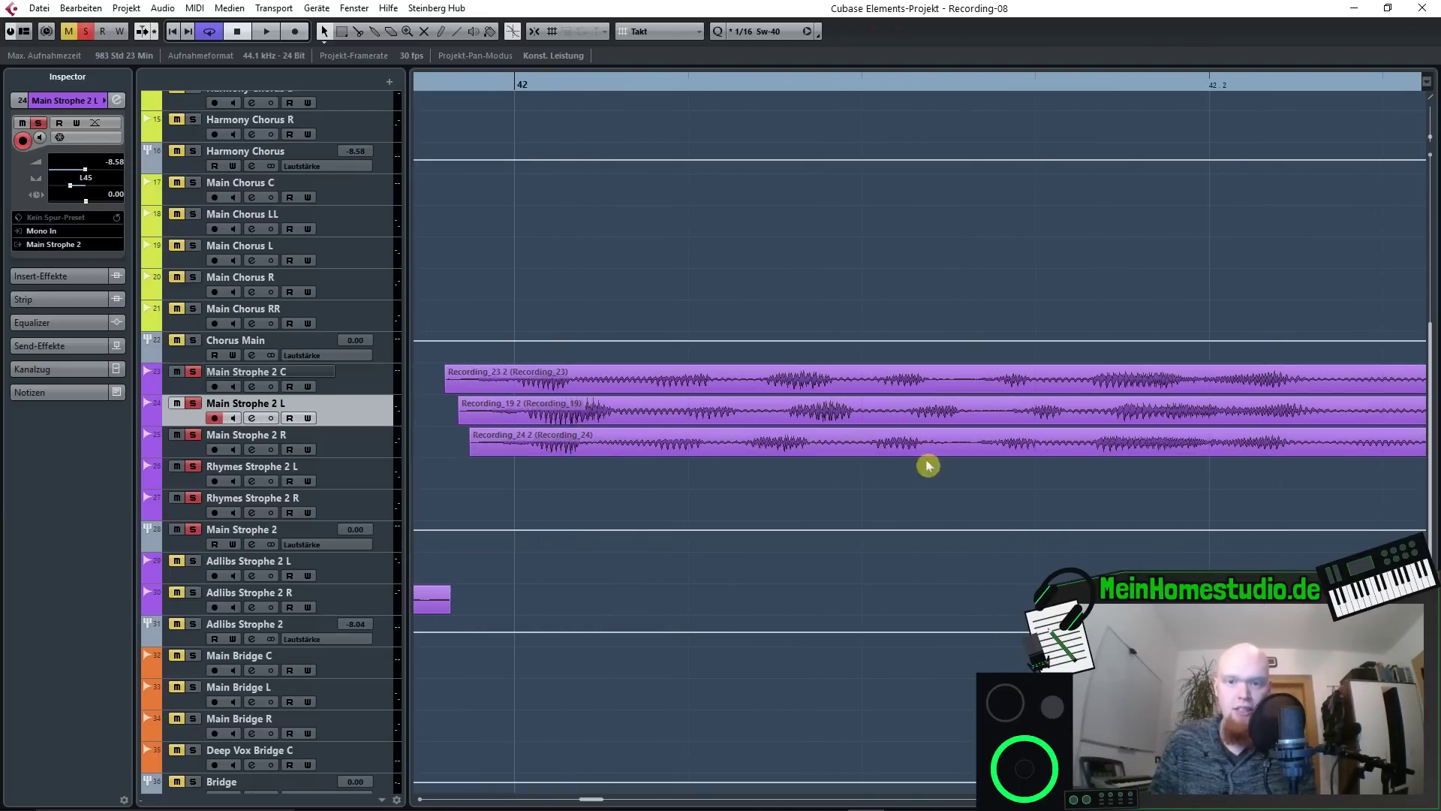
{"action": "scroll", "coordinate": [640, 460], "scroll_direction": "down", "scroll_amount": 1}
{"action": "scroll", "coordinate": [1061, 473], "scroll_direction": "up", "scroll_amount": 2}
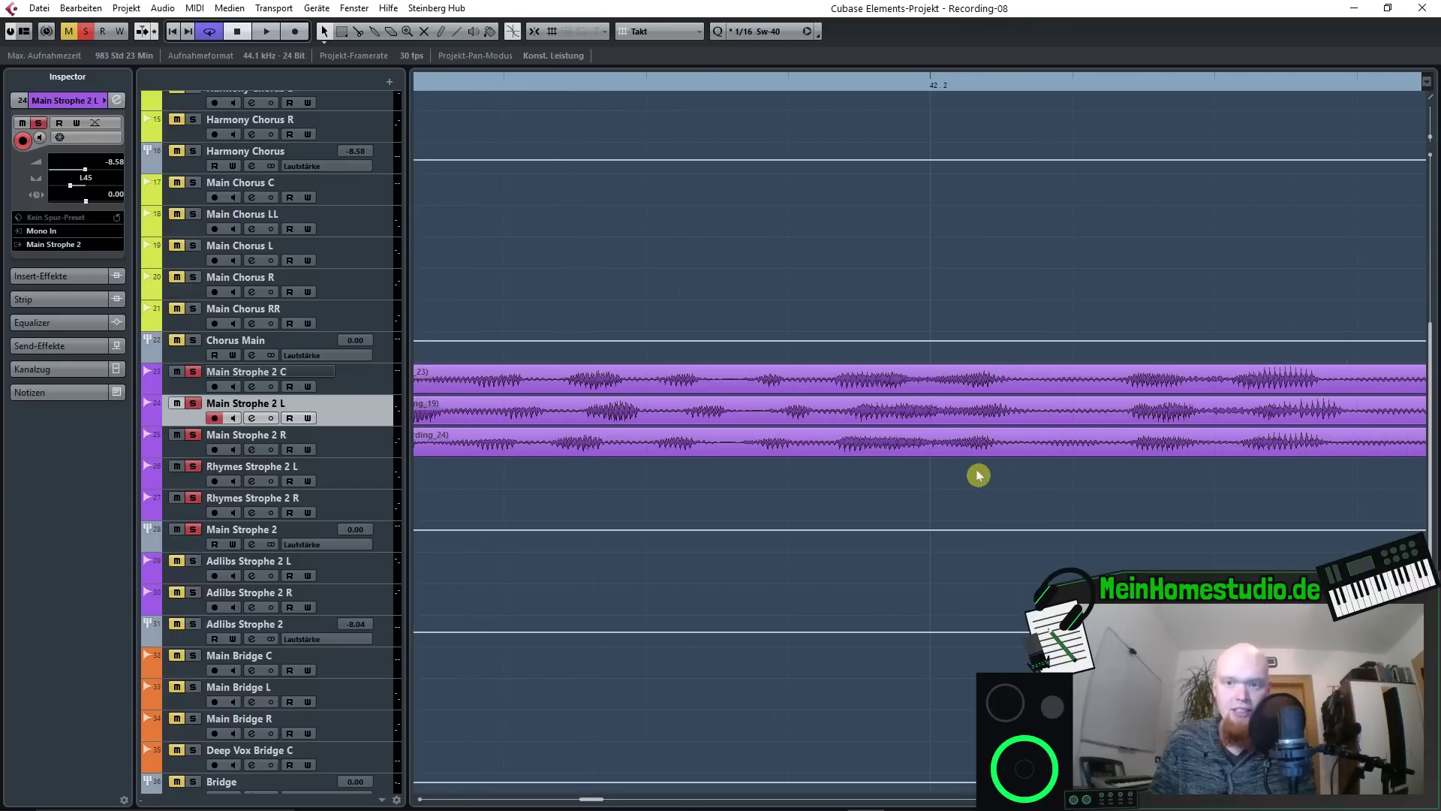
{"action": "scroll", "coordinate": [1089, 476], "scroll_direction": "down", "scroll_amount": 1}
Split Recording_19 on Main Strophe 2 L with the Split tool, right after its first loud syllable behind bar 42.
{"action": "right_click", "coordinate": [595, 476]}
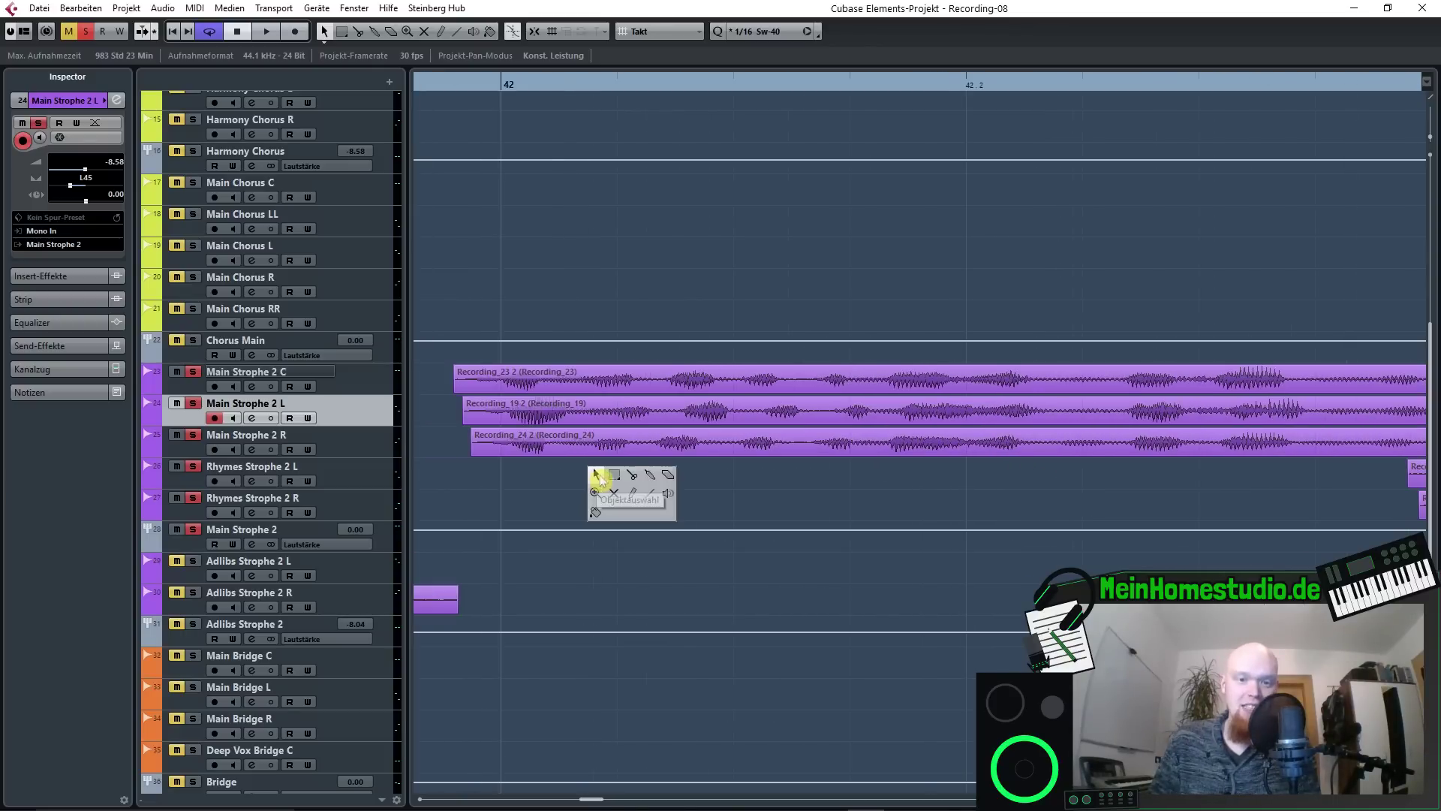
{"action": "left_click", "coordinate": [633, 475]}
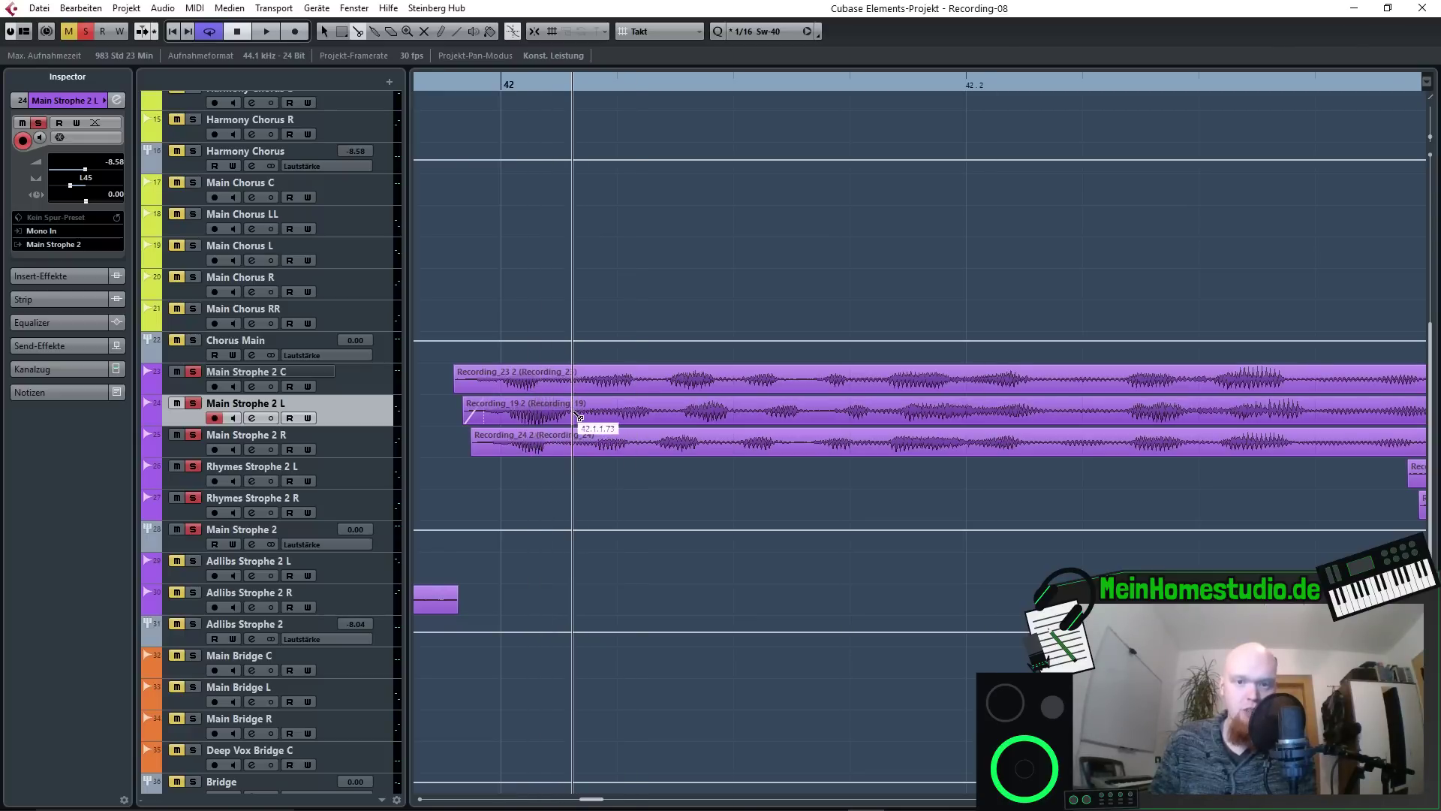
{"action": "scroll", "coordinate": [651, 420], "scroll_direction": "down", "scroll_amount": 3}
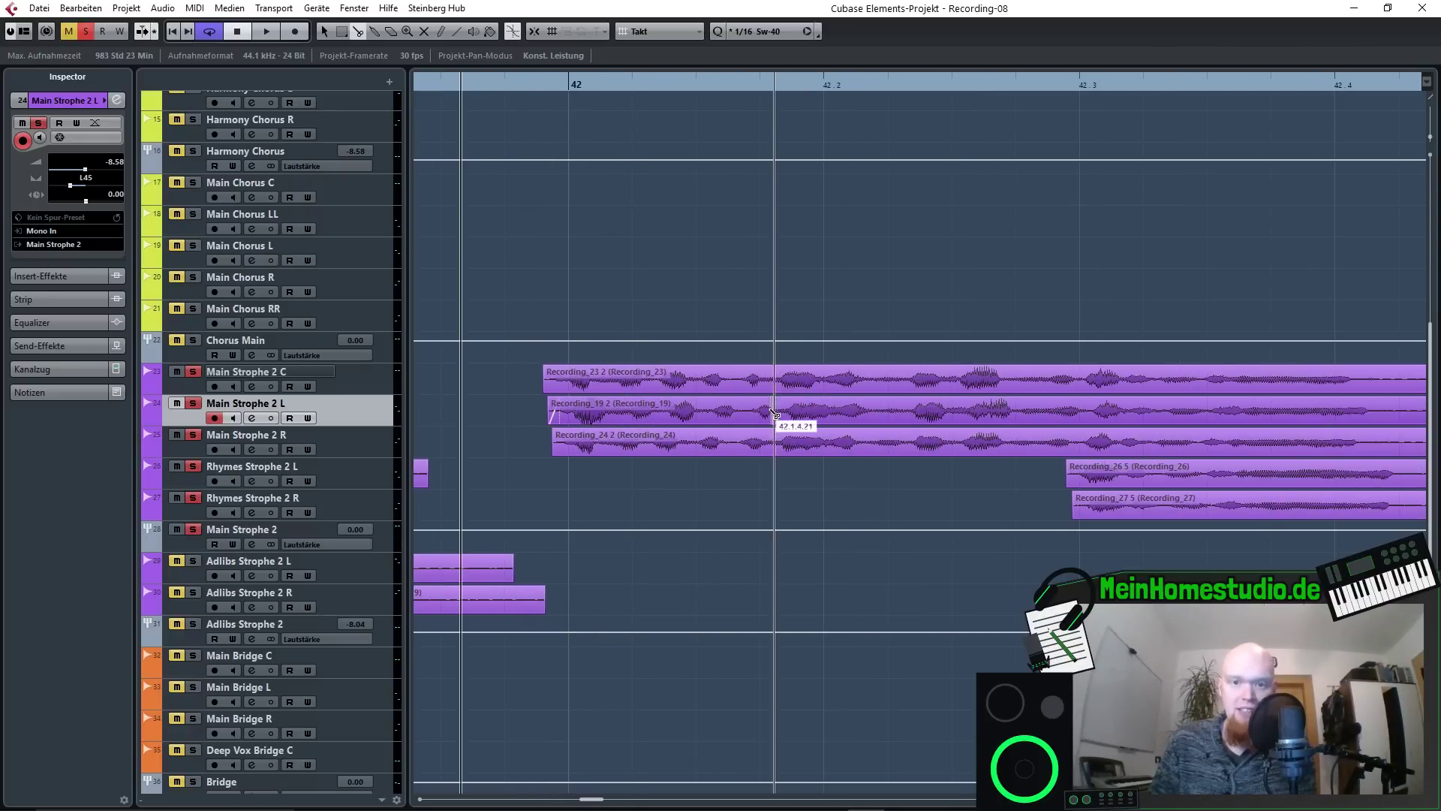
{"action": "scroll", "coordinate": [767, 415], "scroll_direction": "up", "scroll_amount": 1}
{"action": "scroll", "coordinate": [768, 414], "scroll_direction": "up", "scroll_amount": 3}
{"action": "scroll", "coordinate": [901, 421], "scroll_direction": "up", "scroll_amount": 3}
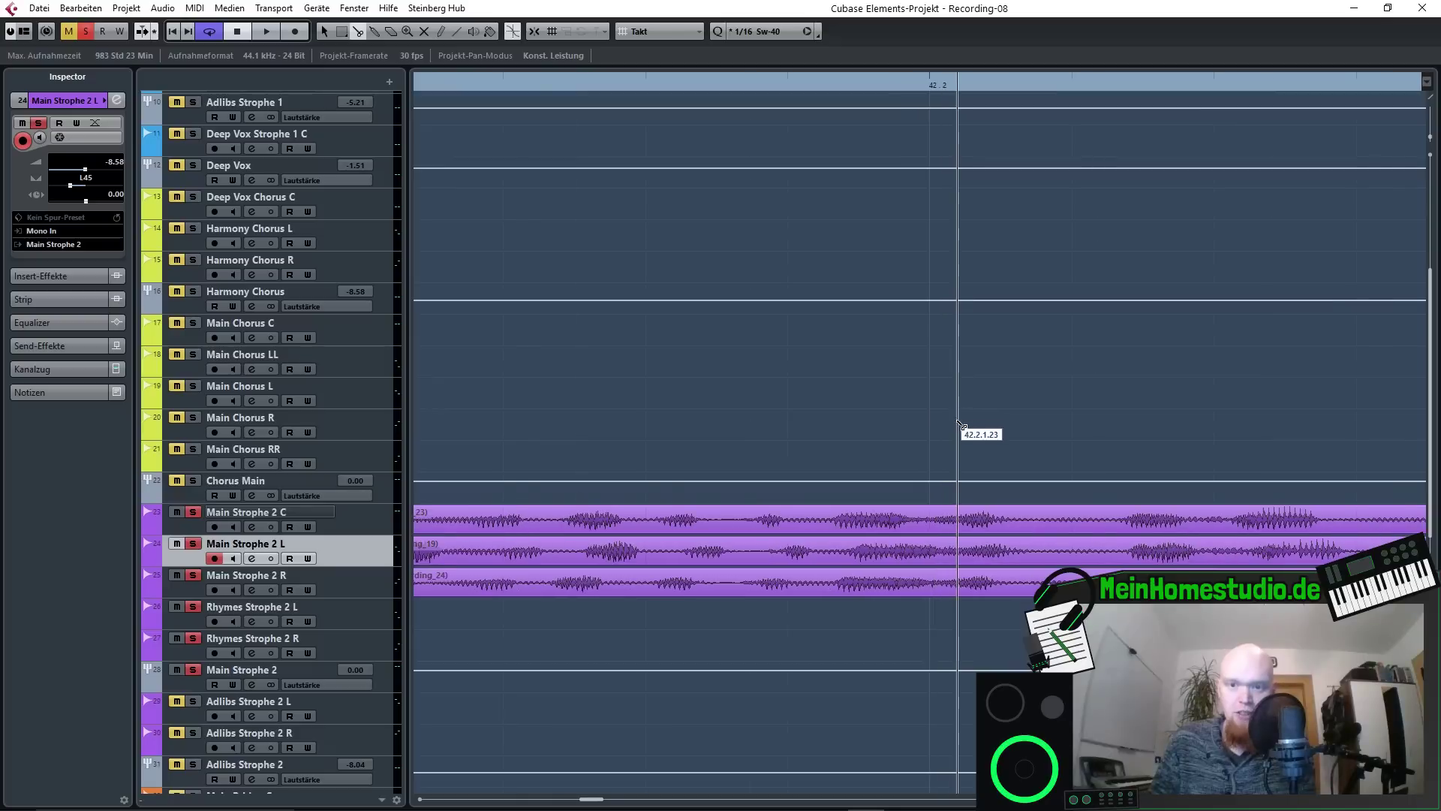
{"action": "scroll", "coordinate": [955, 526], "scroll_direction": "down", "scroll_amount": 3}
{"action": "scroll", "coordinate": [954, 532], "scroll_direction": "down", "scroll_amount": 1}
{"action": "scroll", "coordinate": [736, 563], "scroll_direction": "up", "scroll_amount": 3}
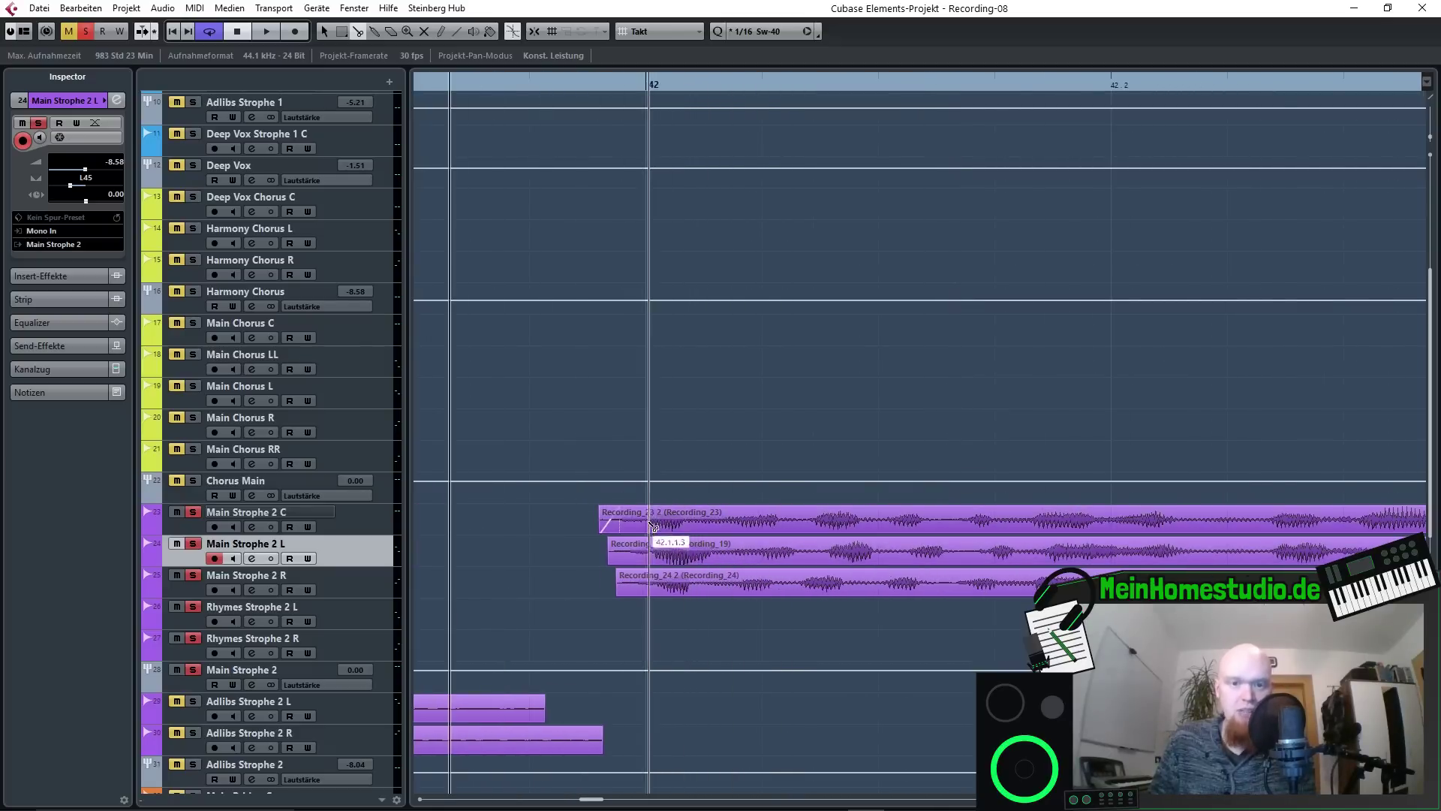
{"action": "scroll", "coordinate": [681, 565], "scroll_direction": "up", "scroll_amount": 3}
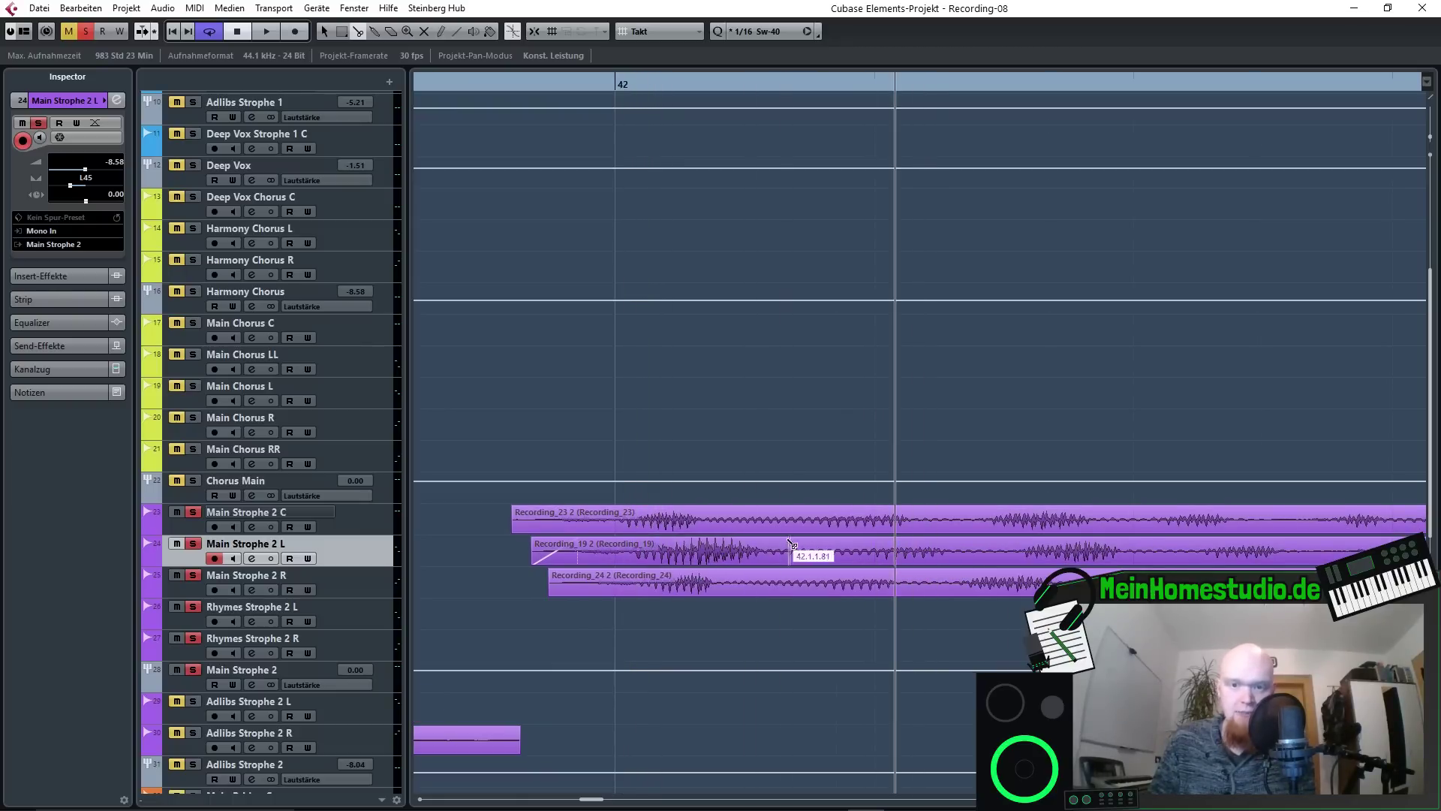
{"action": "scroll", "coordinate": [884, 557], "scroll_direction": "down", "scroll_amount": 1}
{"action": "scroll", "coordinate": [870, 556], "scroll_direction": "up", "scroll_amount": 2}
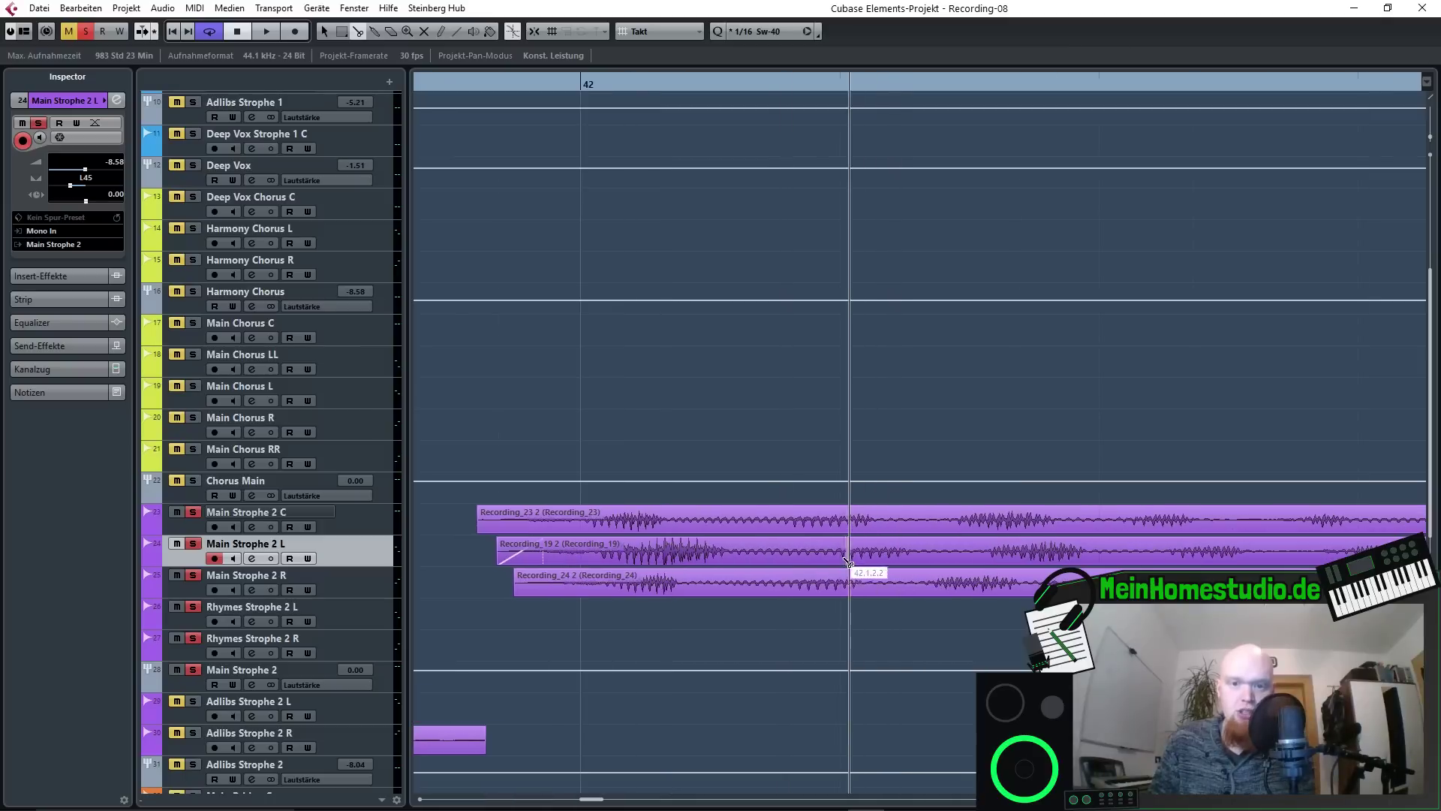
{"action": "left_click", "coordinate": [732, 559]}
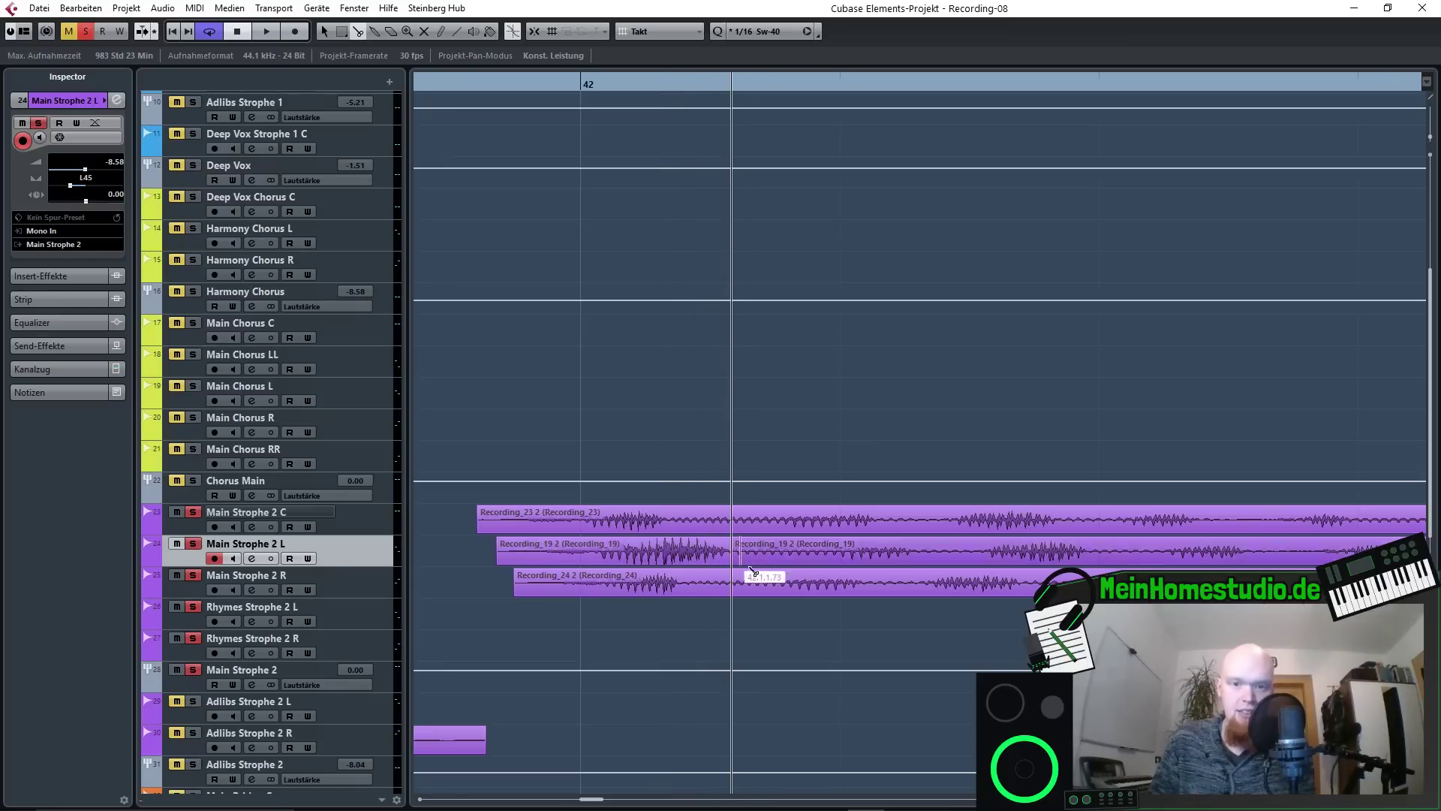
Split Recording_19 on Main Strophe 2 L a second time, just after beat 42.2.
{"action": "key", "text": "g"}
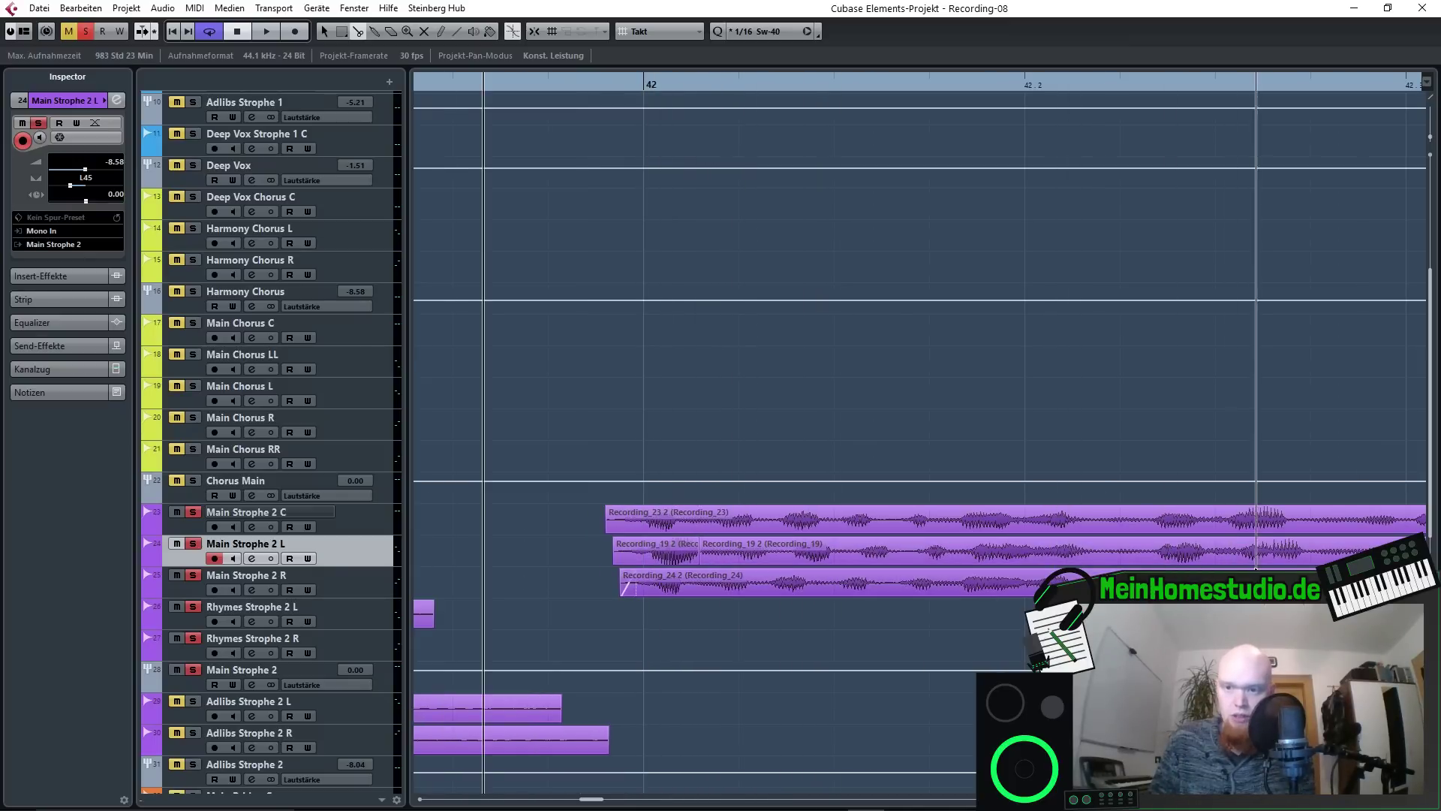
{"action": "scroll", "coordinate": [1205, 561], "scroll_direction": "up", "scroll_amount": 4}
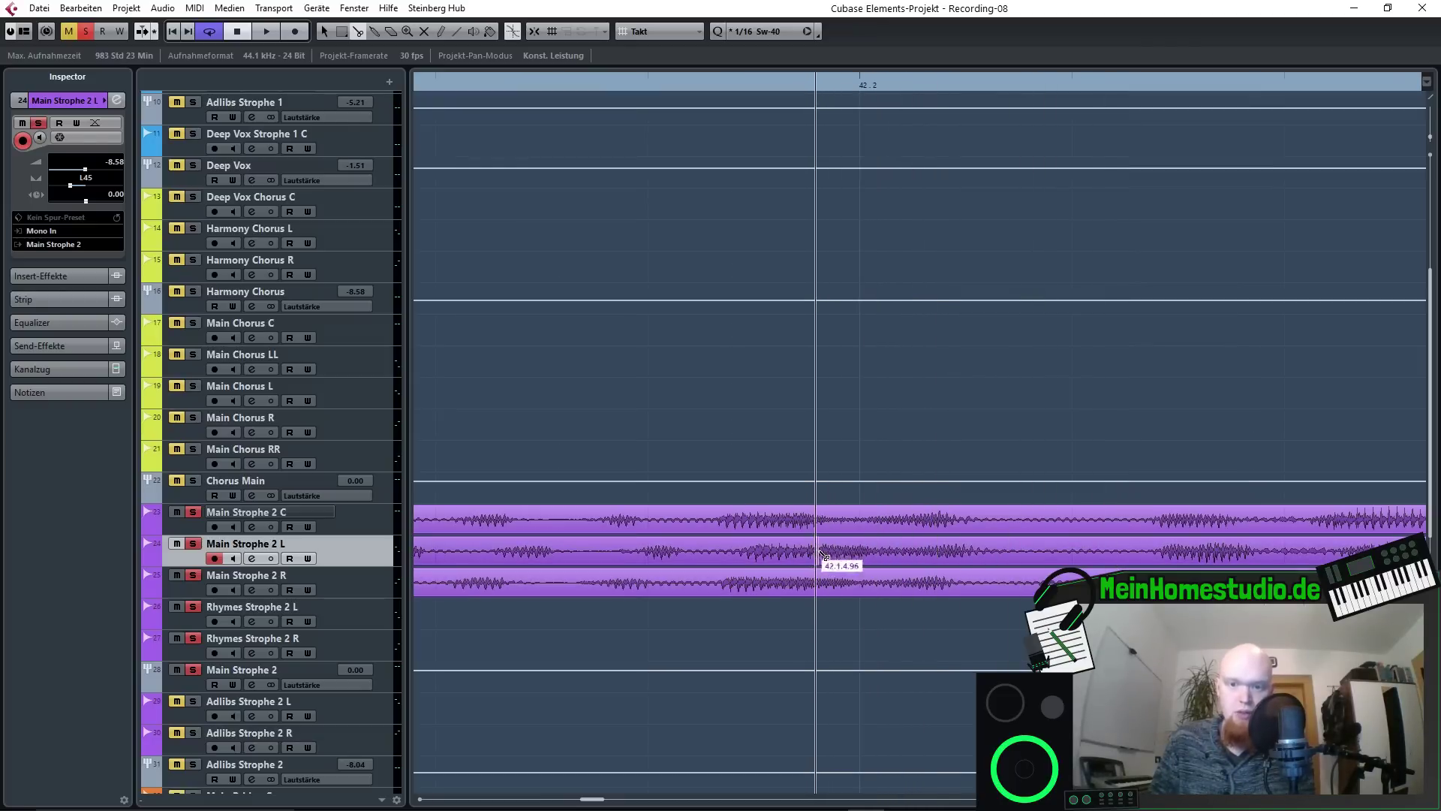
{"action": "left_click", "coordinate": [879, 554]}
Move the middle section of Recording_19 slightly earlier so that its syllables line up with the takes on Main Strophe 2 C and R.
{"action": "key", "text": "1"}
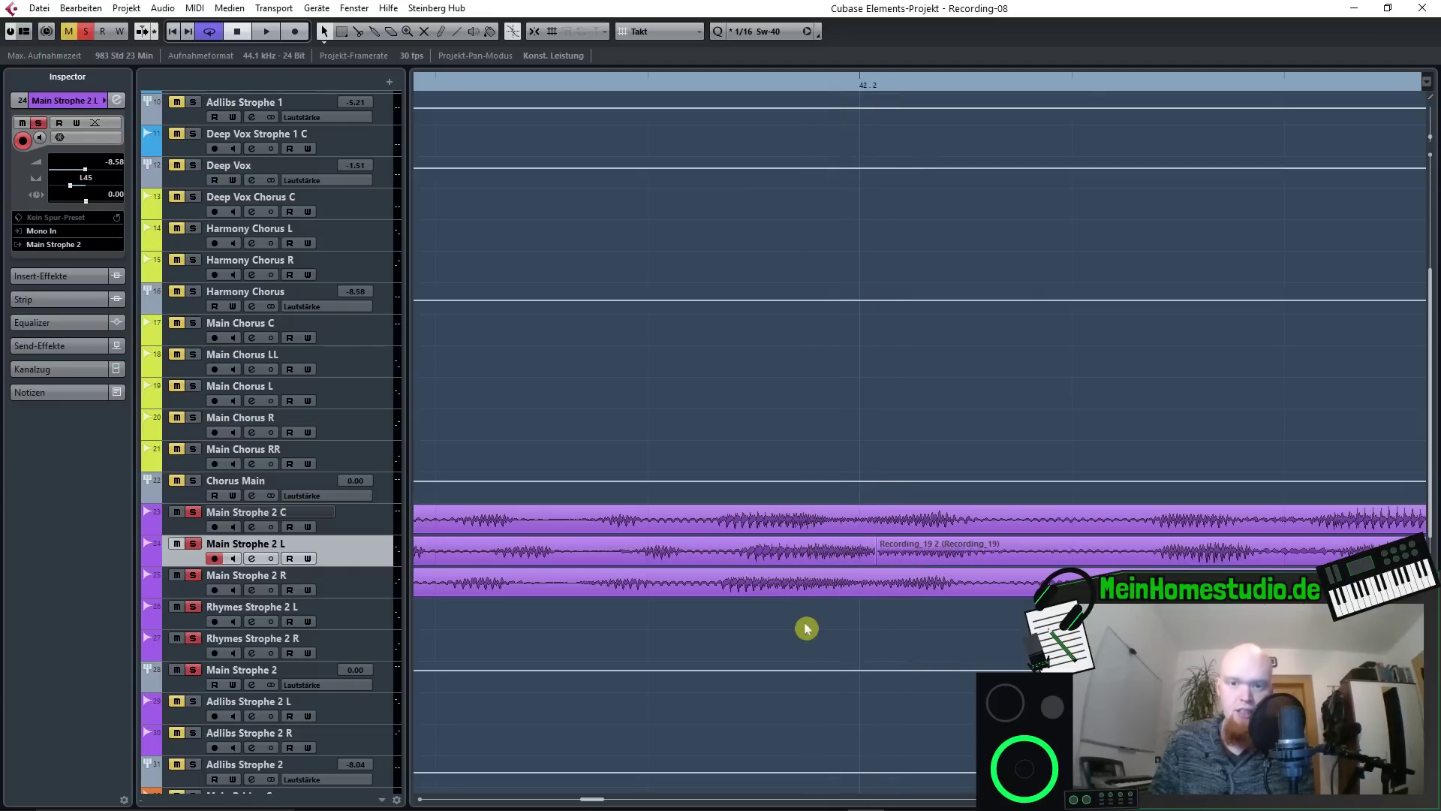
{"action": "scroll", "coordinate": [1006, 626], "scroll_direction": "down", "scroll_amount": 5}
{"action": "scroll", "coordinate": [675, 623], "scroll_direction": "up", "scroll_amount": 6}
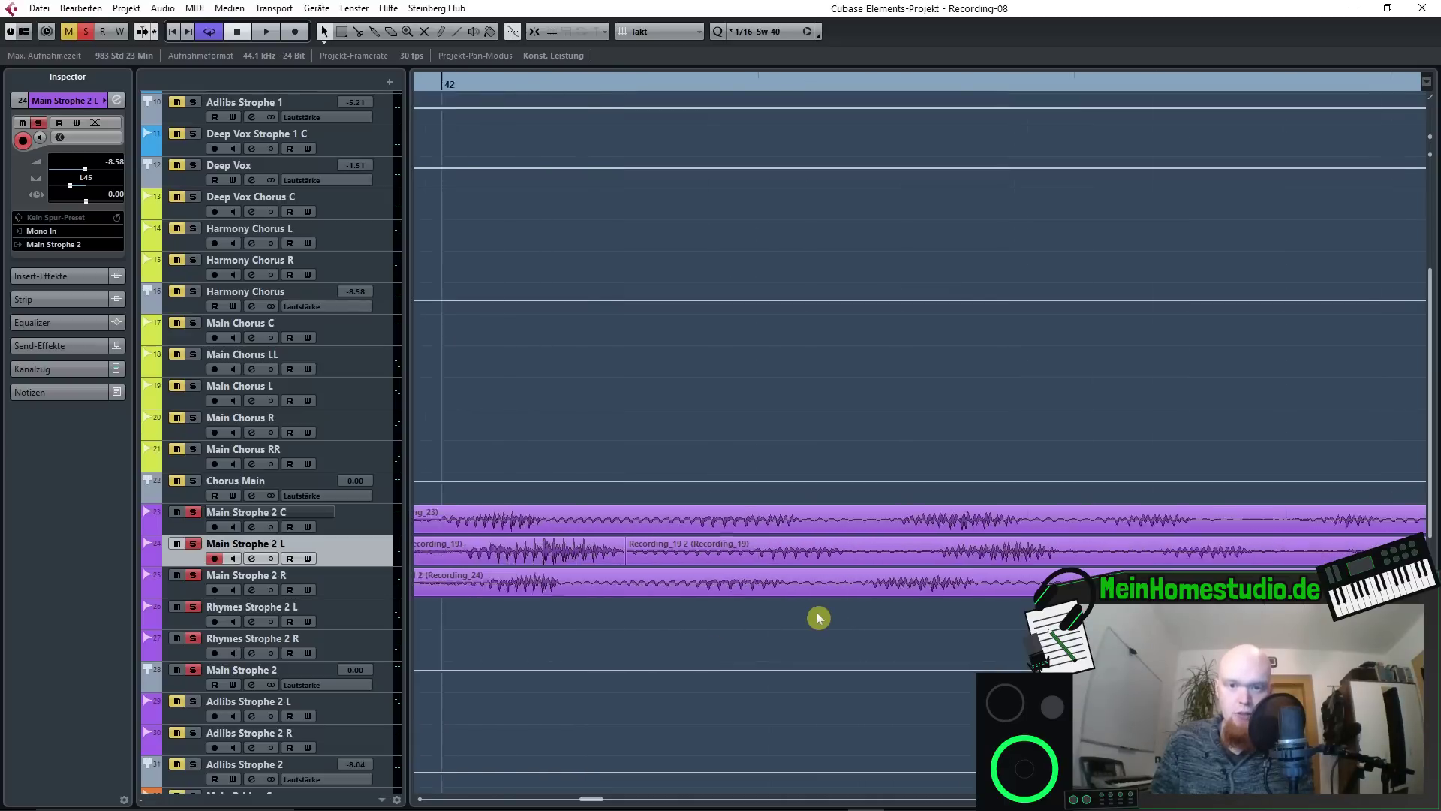
{"action": "scroll", "coordinate": [818, 618], "scroll_direction": "up", "scroll_amount": 1}
{"action": "mouse_move", "coordinate": [852, 563]}
{"action": "left_mouse_down"}
{"action": "mouse_move", "coordinate": [816, 563]}
{"action": "mouse_move", "coordinate": [857, 562]}
{"action": "left_mouse_up"}
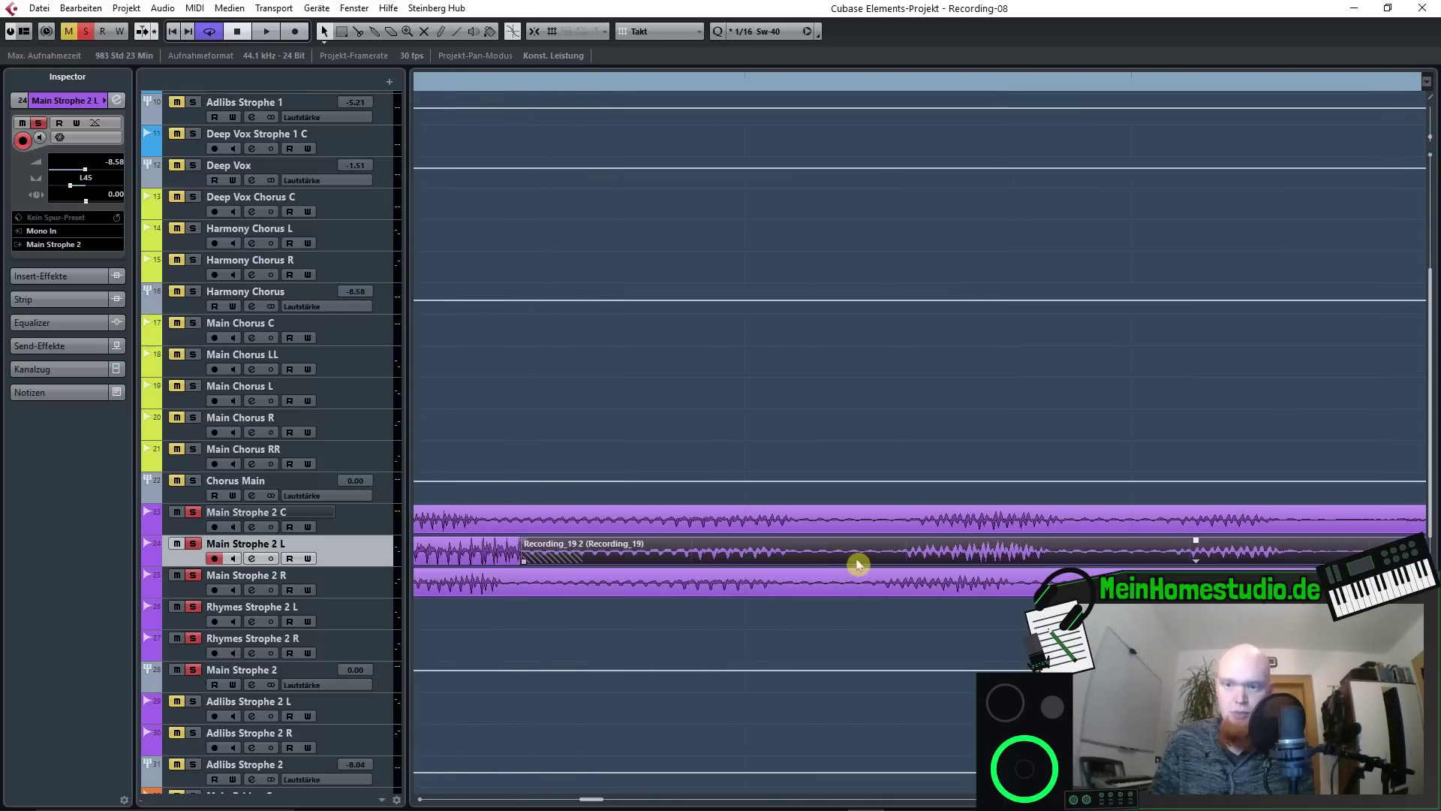
{"action": "scroll", "coordinate": [826, 582], "scroll_direction": "down", "scroll_amount": 3}
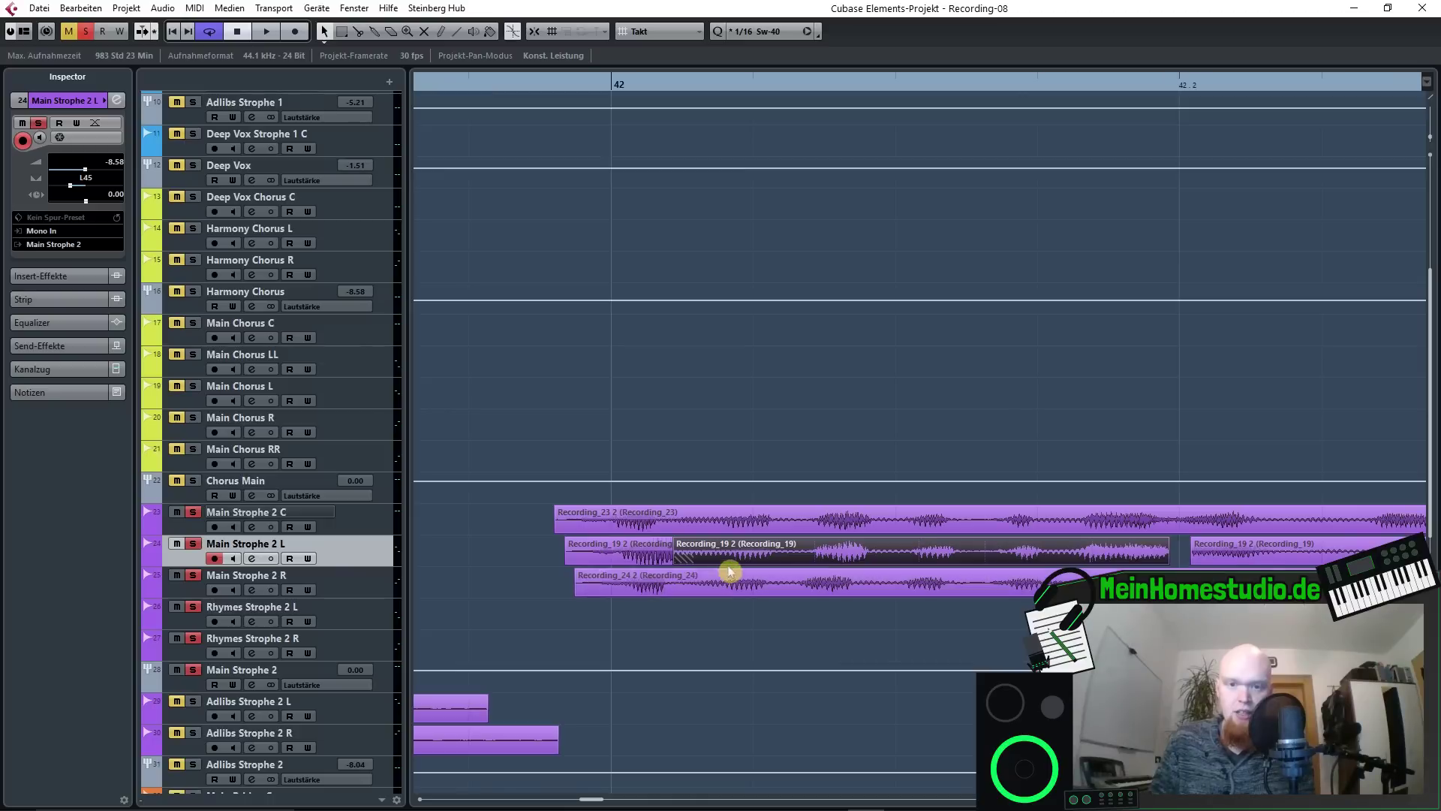
{"action": "scroll", "coordinate": [745, 575], "scroll_direction": "down", "scroll_amount": 1}
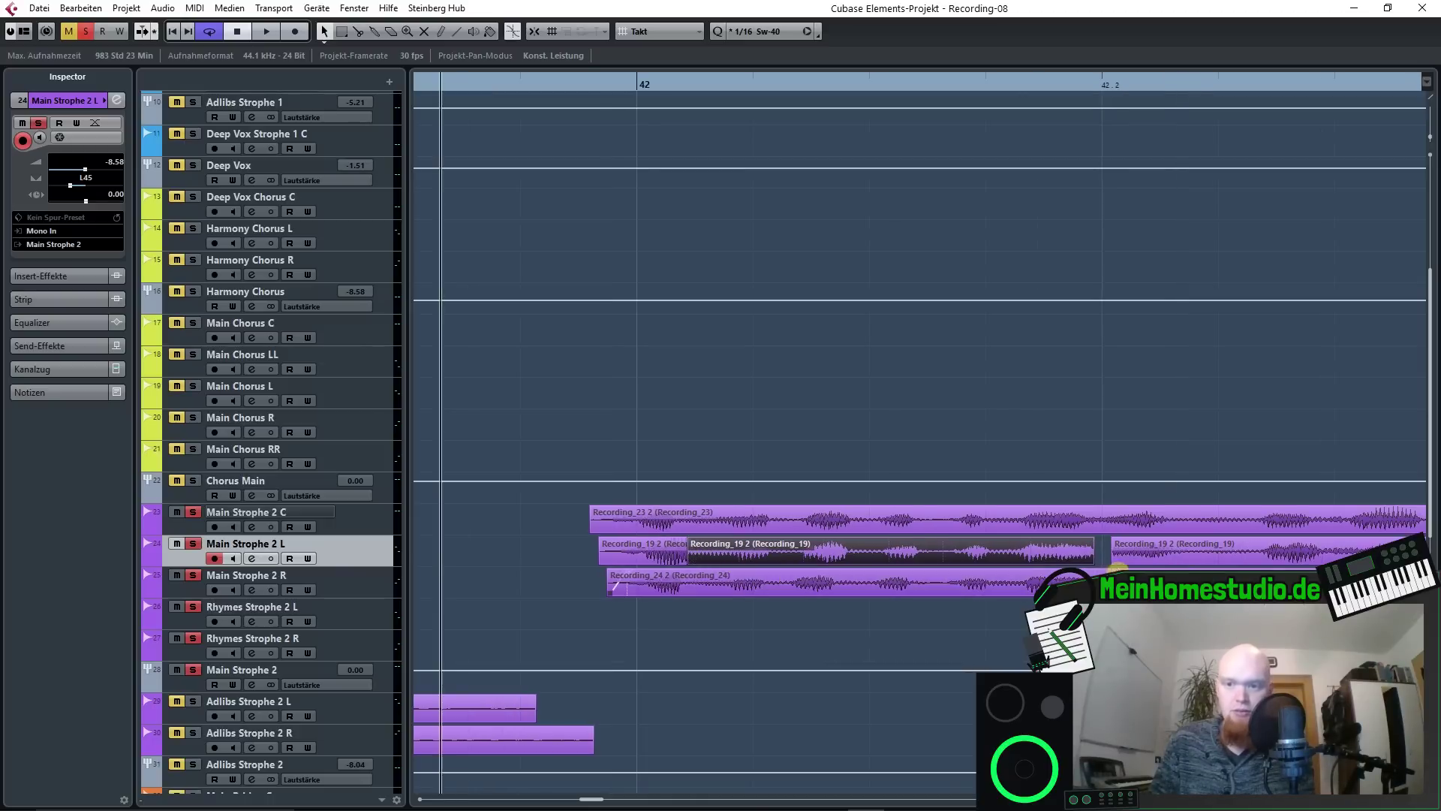
Close the gap between the moved Recording_19 section and the section behind it with a crossfade.
{"action": "scroll", "coordinate": [1111, 565], "scroll_direction": "up", "scroll_amount": 5}
{"action": "scroll", "coordinate": [1101, 566], "scroll_direction": "down", "scroll_amount": 3}
{"action": "scroll", "coordinate": [957, 602], "scroll_direction": "down", "scroll_amount": 2}
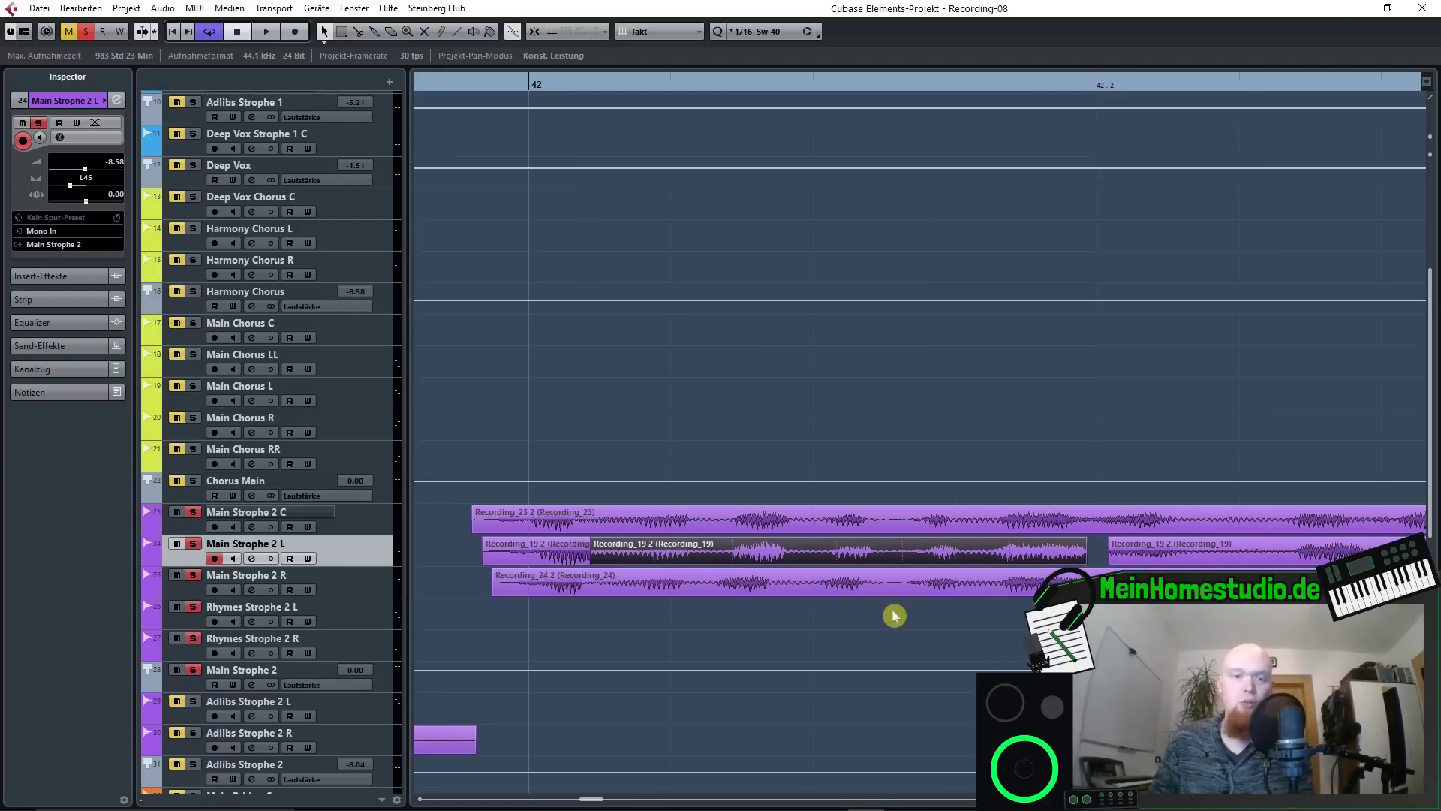
{"action": "key", "text": "x"}
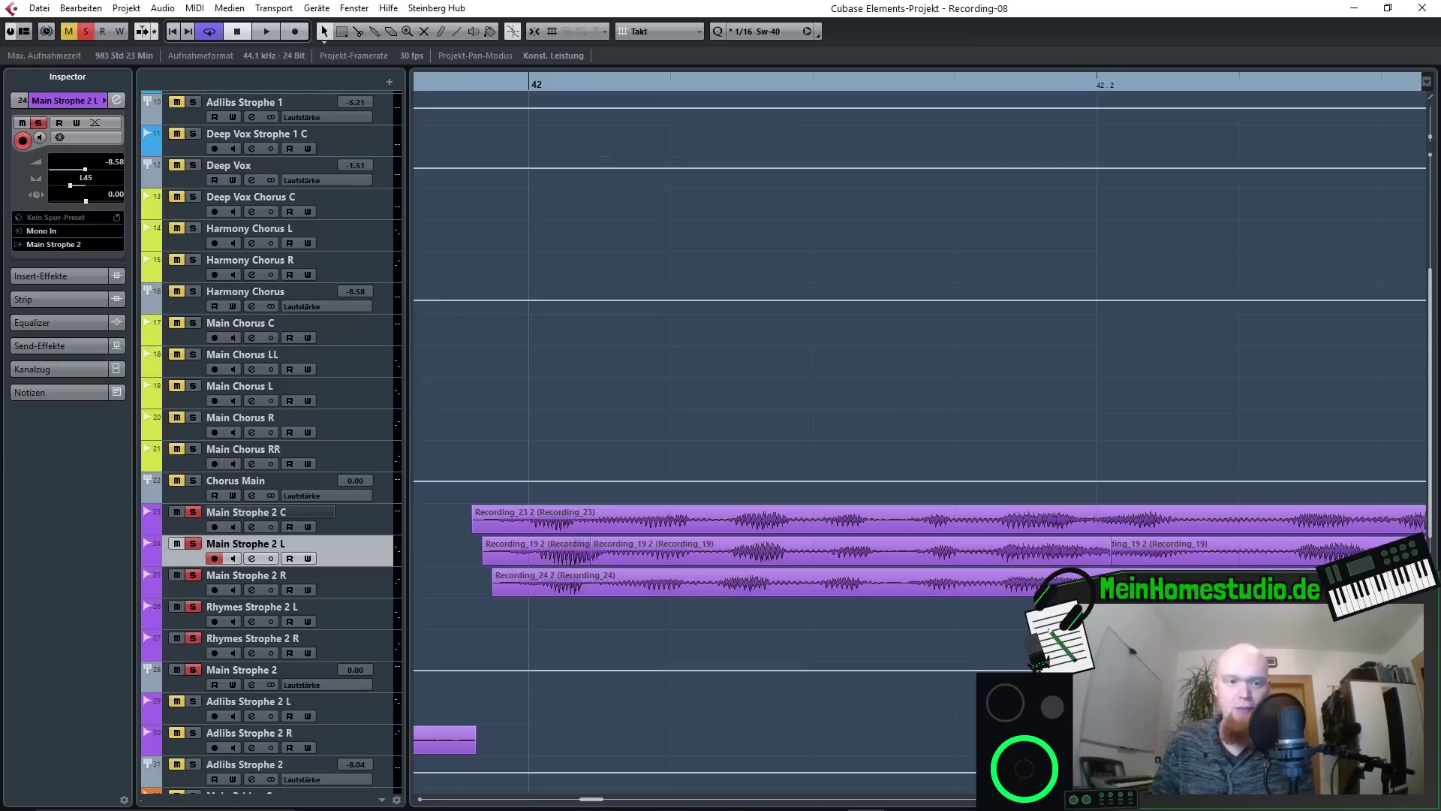
Play back the edited passage around bar 42 with the Main Strophe 2 group soloed to check its timing.
{"action": "scroll", "coordinate": [901, 623], "scroll_direction": "down", "scroll_amount": 3}
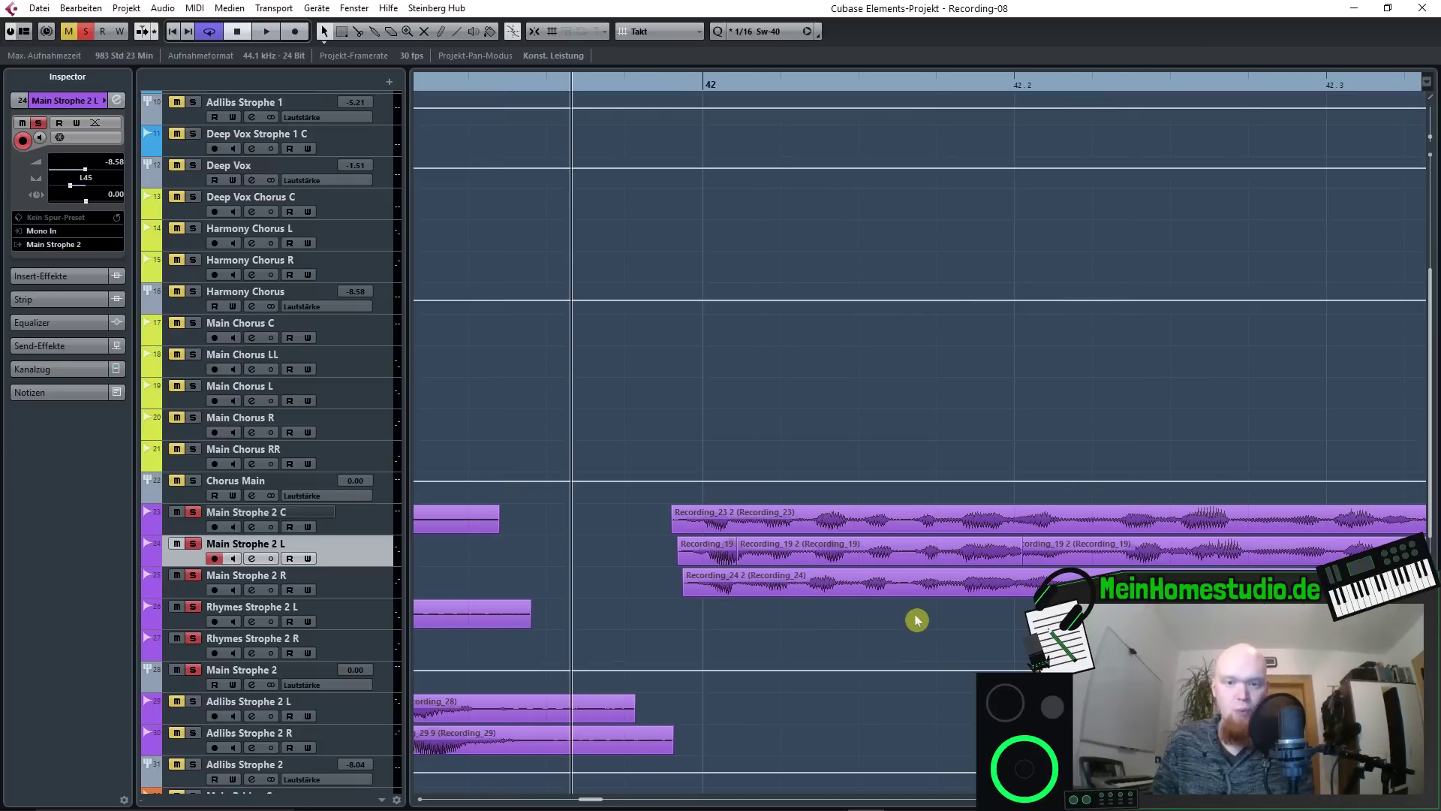
{"action": "key", "text": "space"}
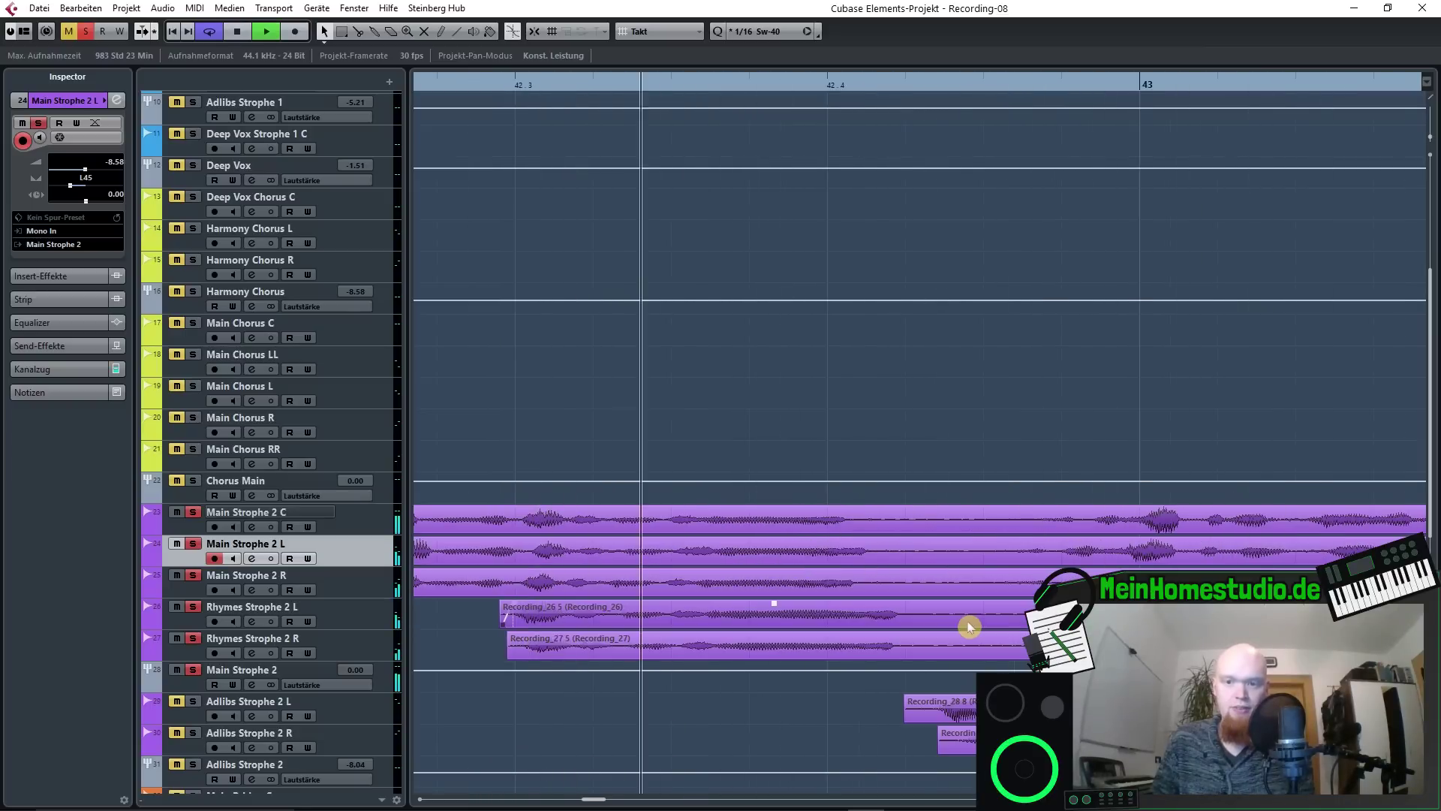
{"action": "key", "text": "space"}
{"action": "scroll", "coordinate": [1138, 627], "scroll_direction": "down", "scroll_amount": 4}
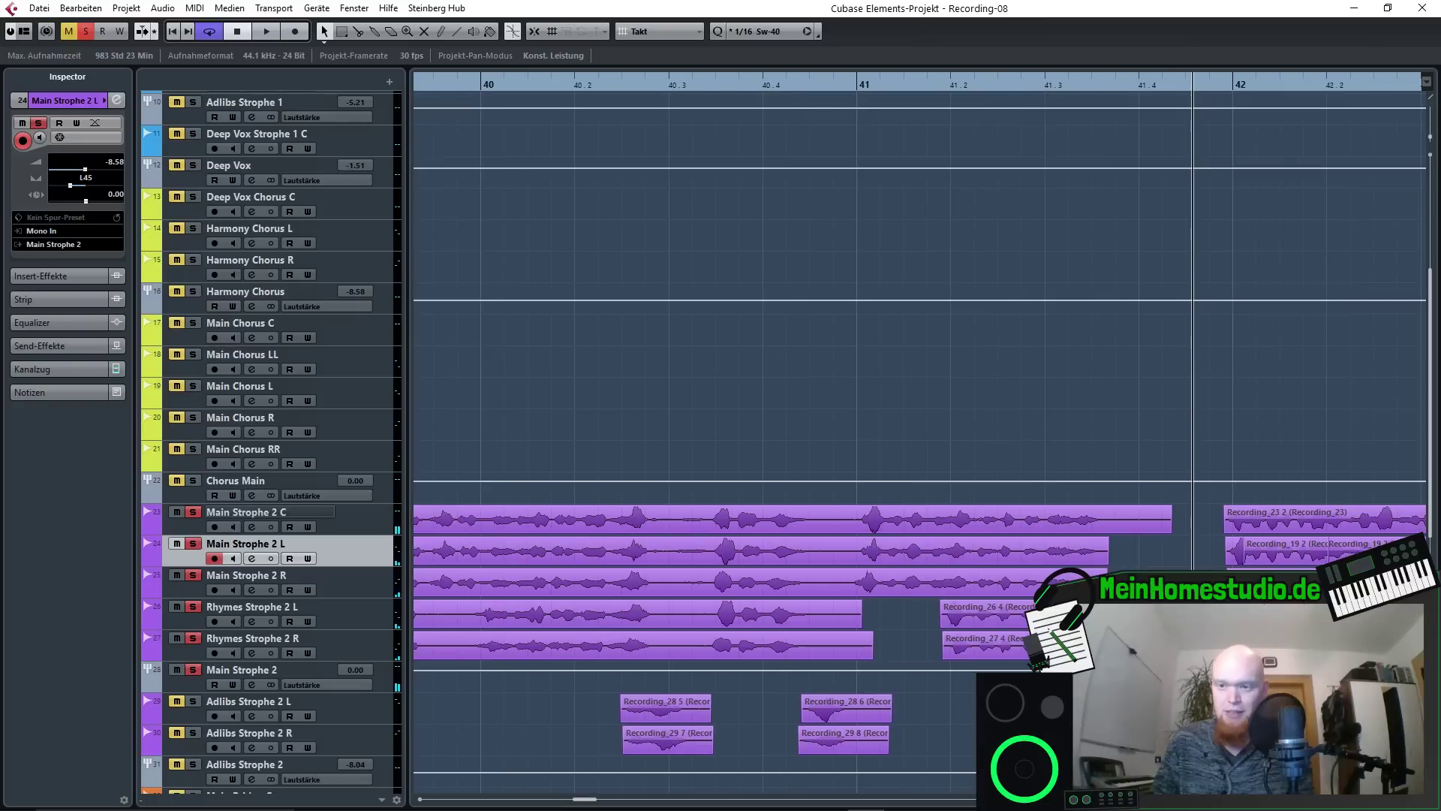
{"action": "scroll", "coordinate": [1096, 626], "scroll_direction": "down", "scroll_amount": 2}
{"action": "scroll", "coordinate": [1201, 627], "scroll_direction": "up", "scroll_amount": 4}
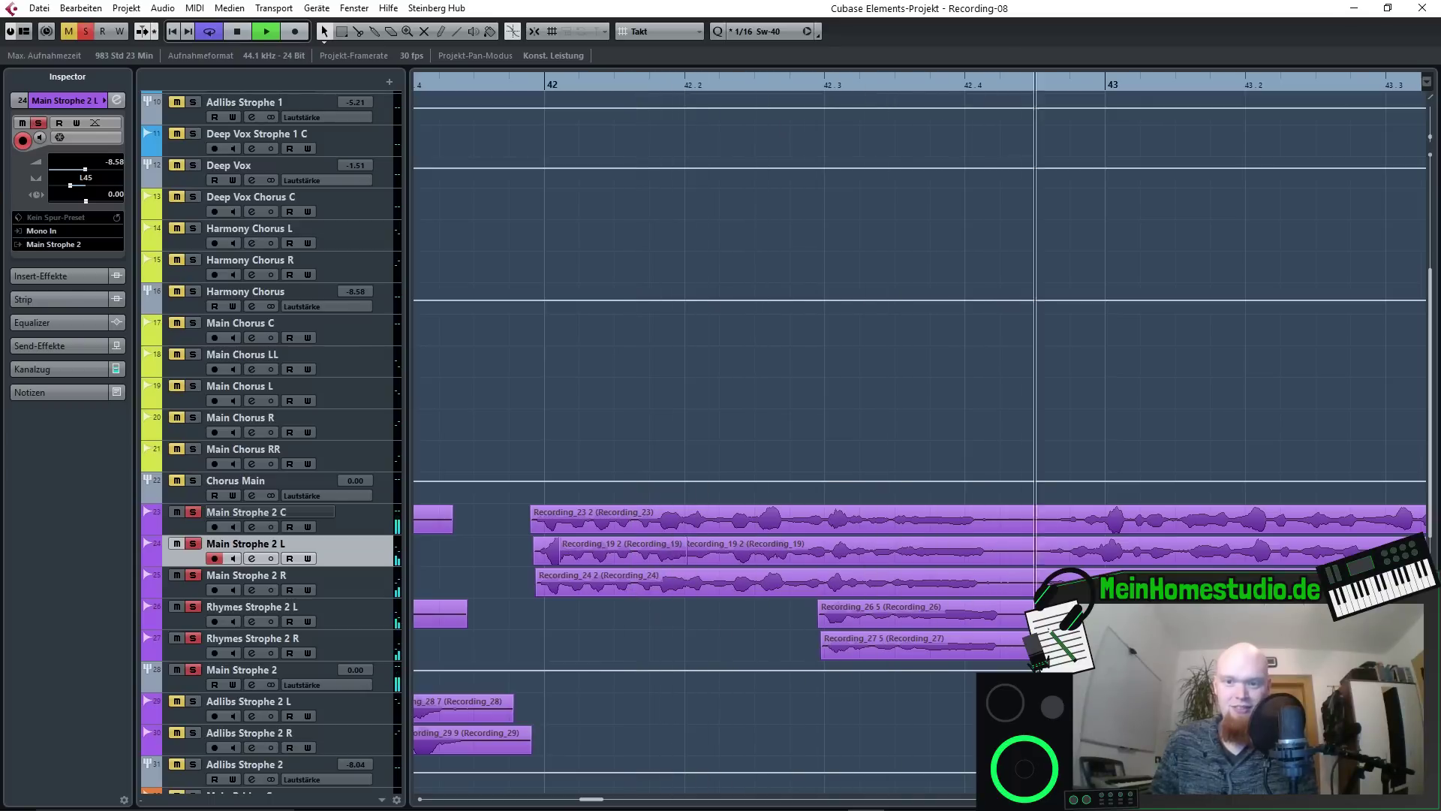
{"action": "key", "text": "space"}
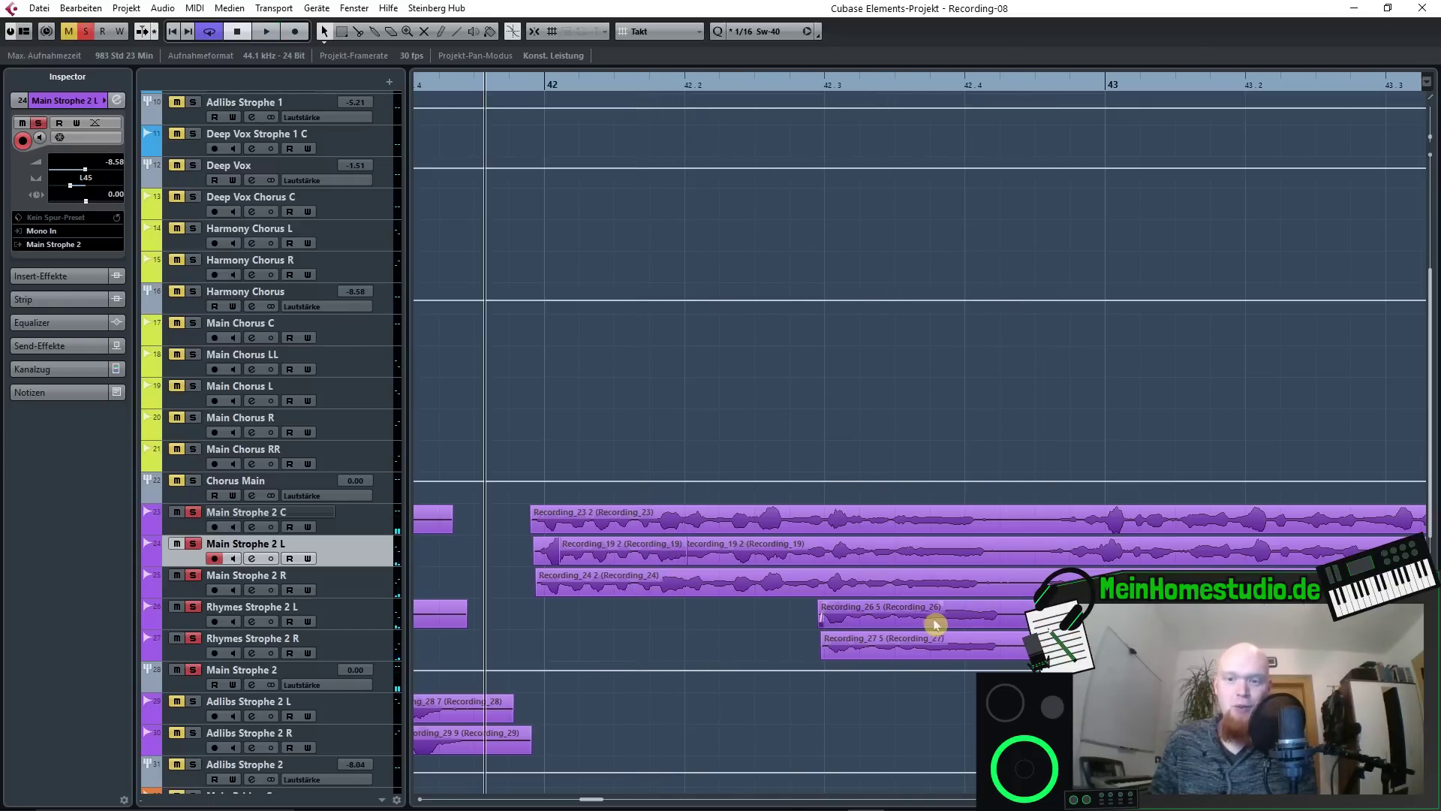
Shorten Recording_26 on Rhymes Strophe 2 L and Recording_27 on Rhymes Strophe 2 R so both end together just after beat 42.4.
{"action": "left_click", "coordinate": [869, 85]}
{"action": "scroll", "coordinate": [965, 634], "scroll_direction": "up", "scroll_amount": 4}
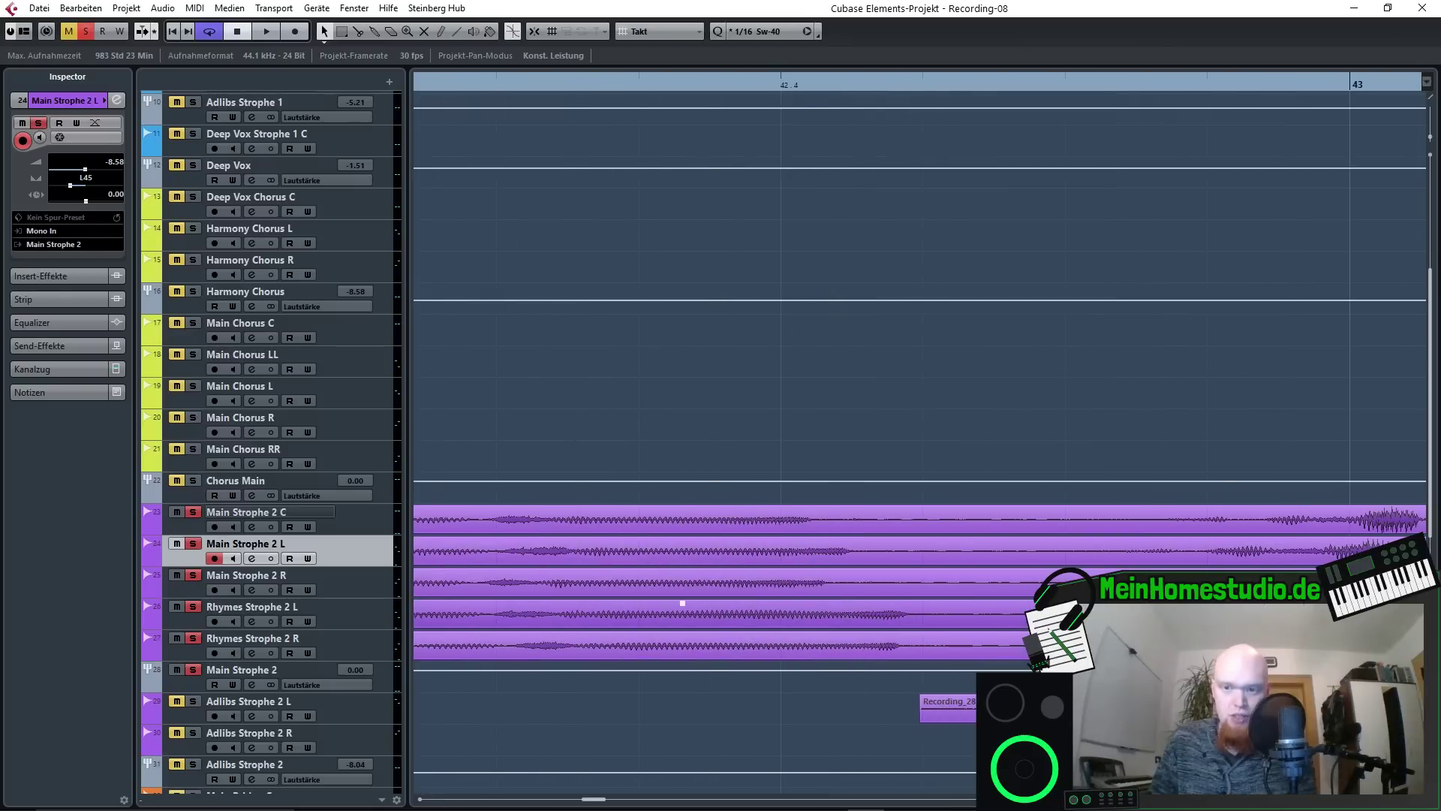
{"action": "left_click_drag", "start_coordinate": [1182, 619], "coordinate": [825, 626]}
{"action": "left_click_drag", "start_coordinate": [822, 624], "coordinate": [823, 624]}
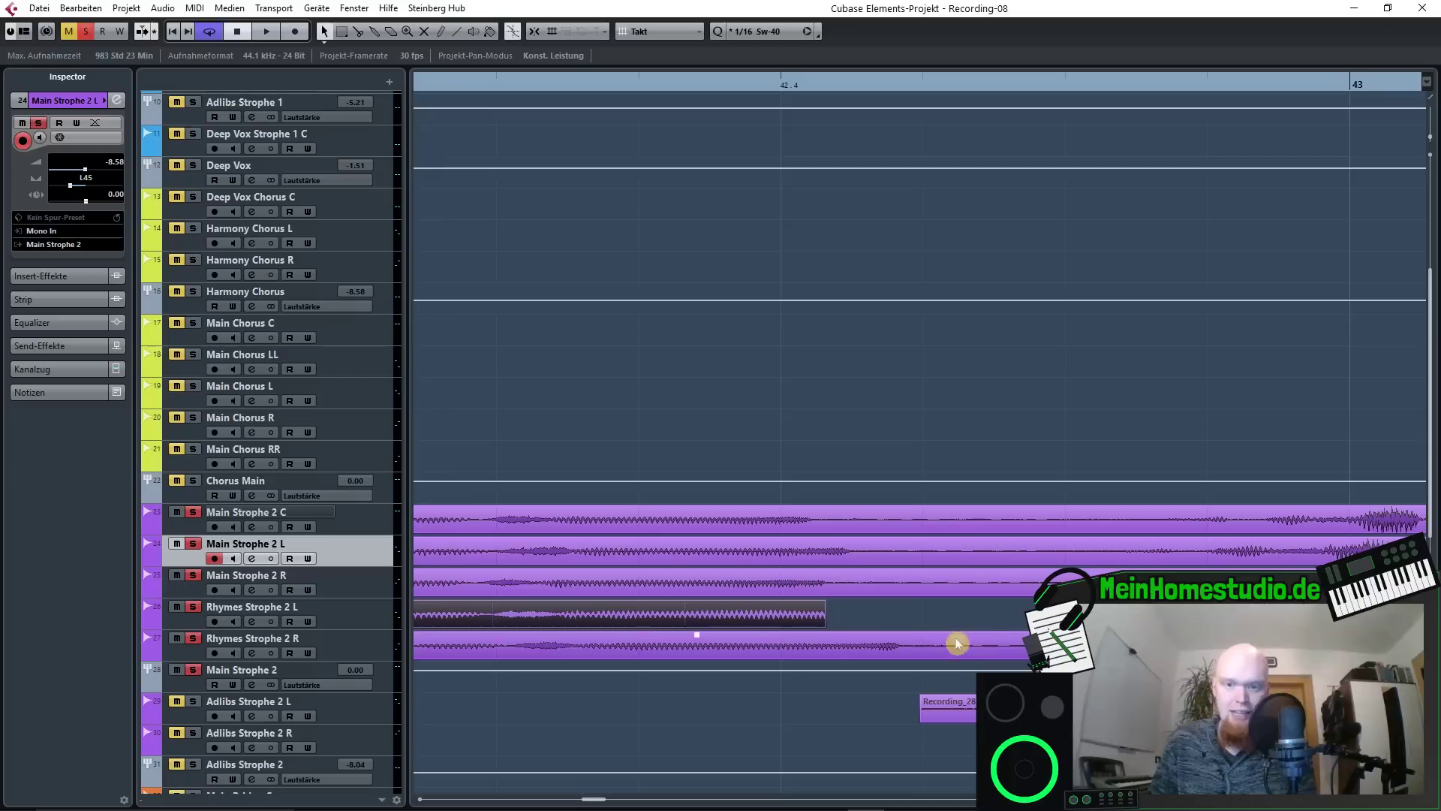
{"action": "left_click_drag", "start_coordinate": [1026, 647], "coordinate": [825, 656]}
{"action": "scroll", "coordinate": [1042, 653], "scroll_direction": "down", "scroll_amount": 4}
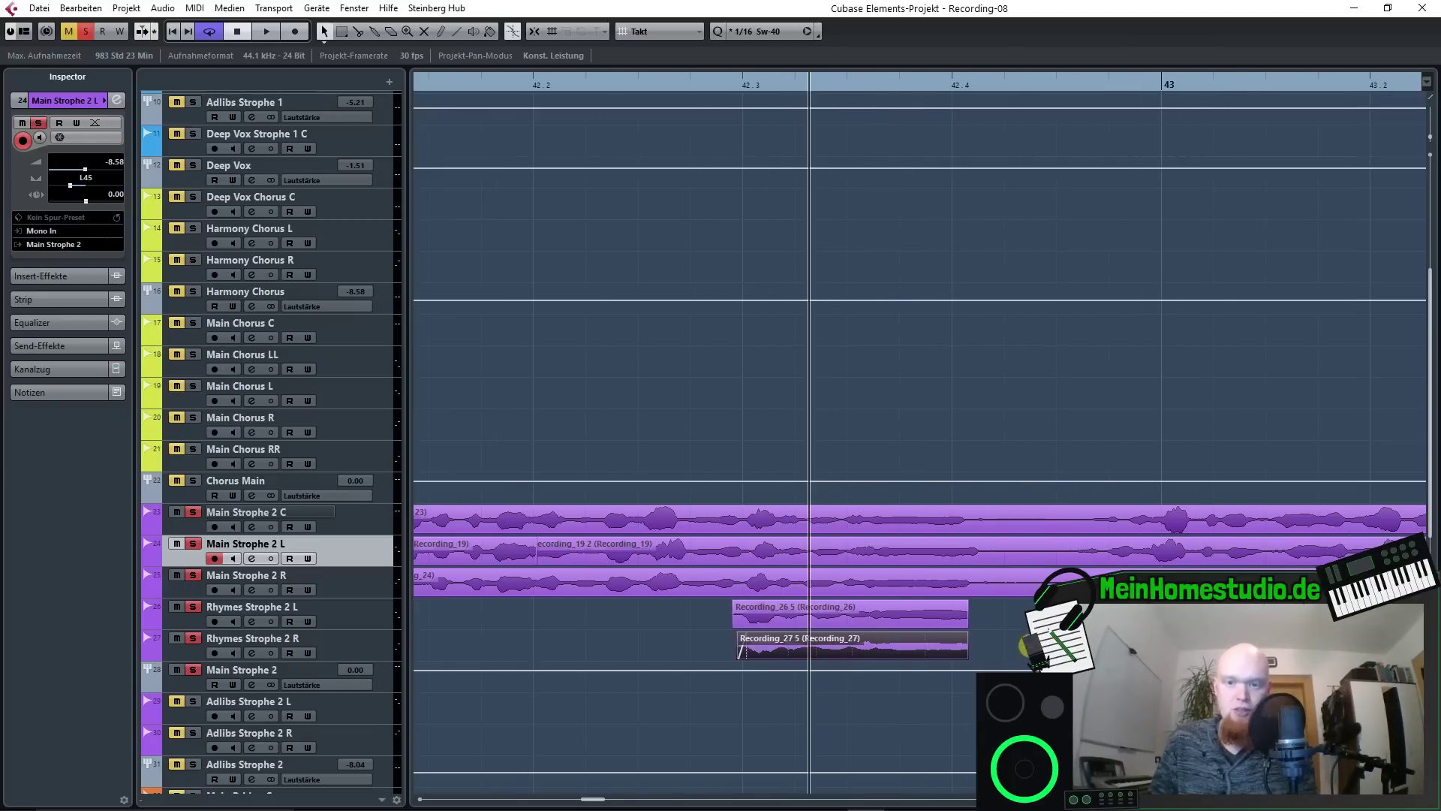
Add matching long fade-outs to the ends of the shortened Recording_26 and Recording_27 clips.
{"action": "scroll", "coordinate": [960, 653], "scroll_direction": "up", "scroll_amount": 6}
{"action": "mouse_move", "coordinate": [1007, 645]}
{"action": "left_mouse_down"}
{"action": "mouse_move", "coordinate": [868, 603]}
{"action": "mouse_move", "coordinate": [614, 605]}
{"action": "left_mouse_up"}
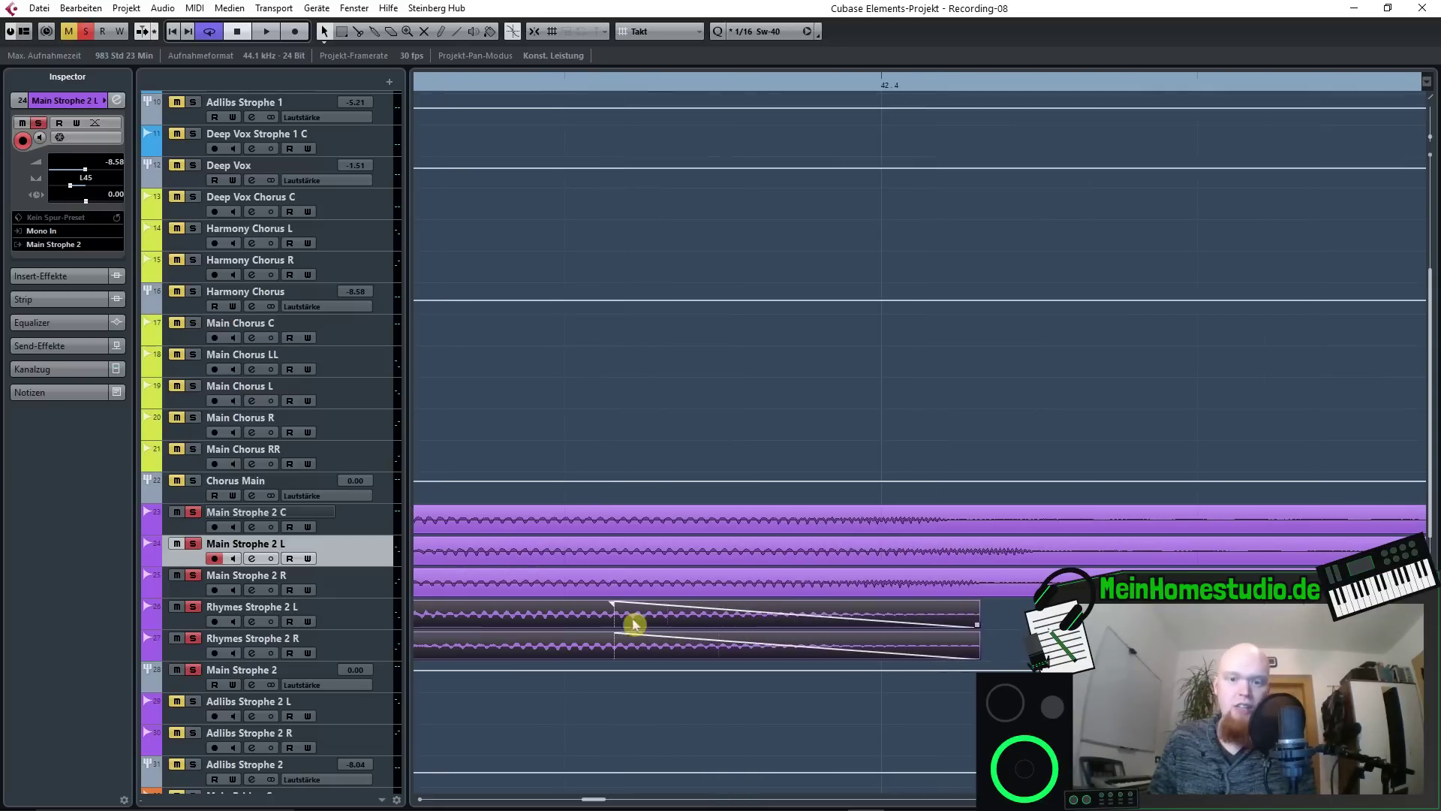
{"action": "scroll", "coordinate": [1119, 634], "scroll_direction": "down", "scroll_amount": 4}
{"action": "scroll", "coordinate": [938, 643], "scroll_direction": "down", "scroll_amount": 2}
Play back the passage from just before beat 42.3 to check the faded rhyme doubles against the main takes.
{"action": "scroll", "coordinate": [993, 643], "scroll_direction": "up", "scroll_amount": 4}
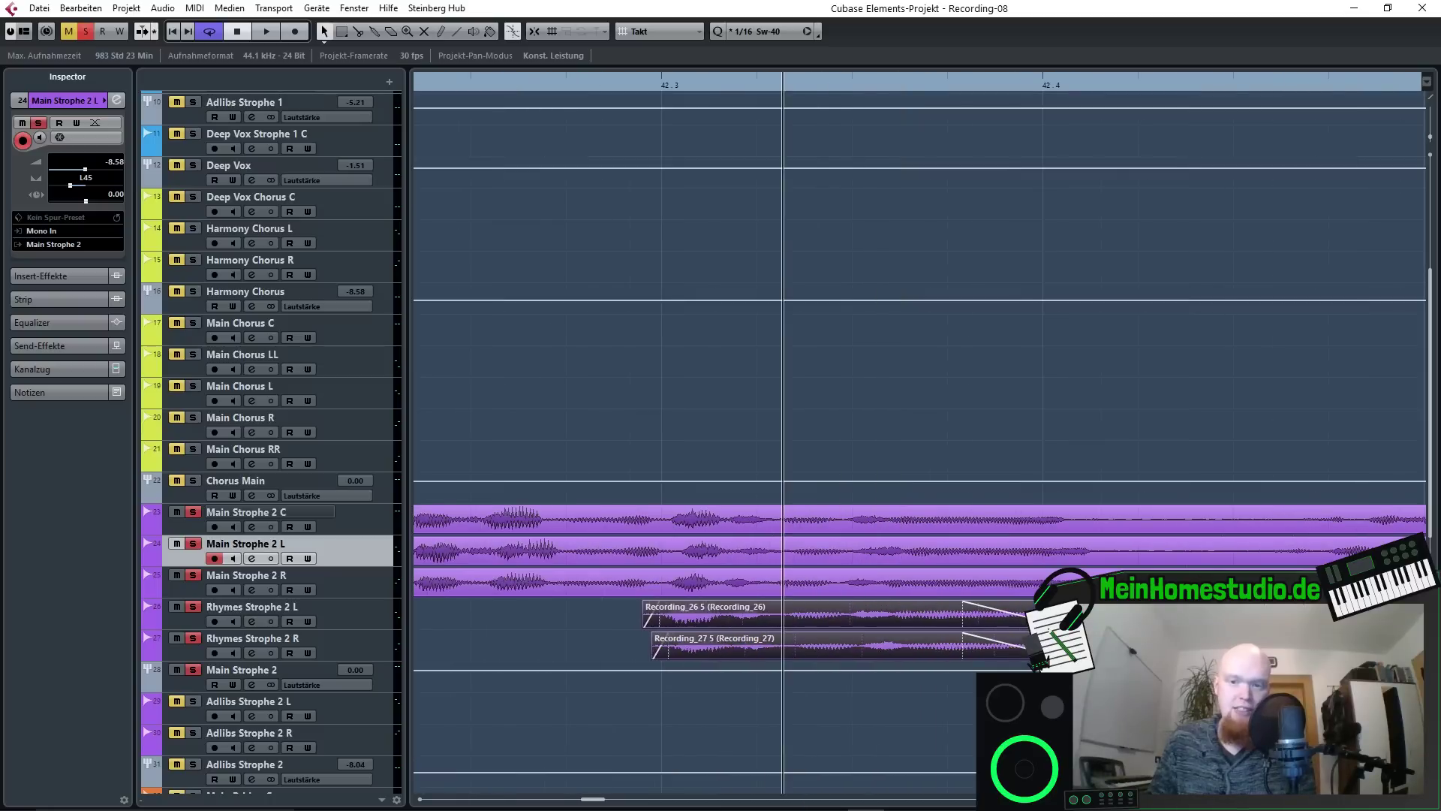
{"action": "scroll", "coordinate": [993, 643], "scroll_direction": "down", "scroll_amount": 3}
{"action": "left_click", "coordinate": [755, 88]}
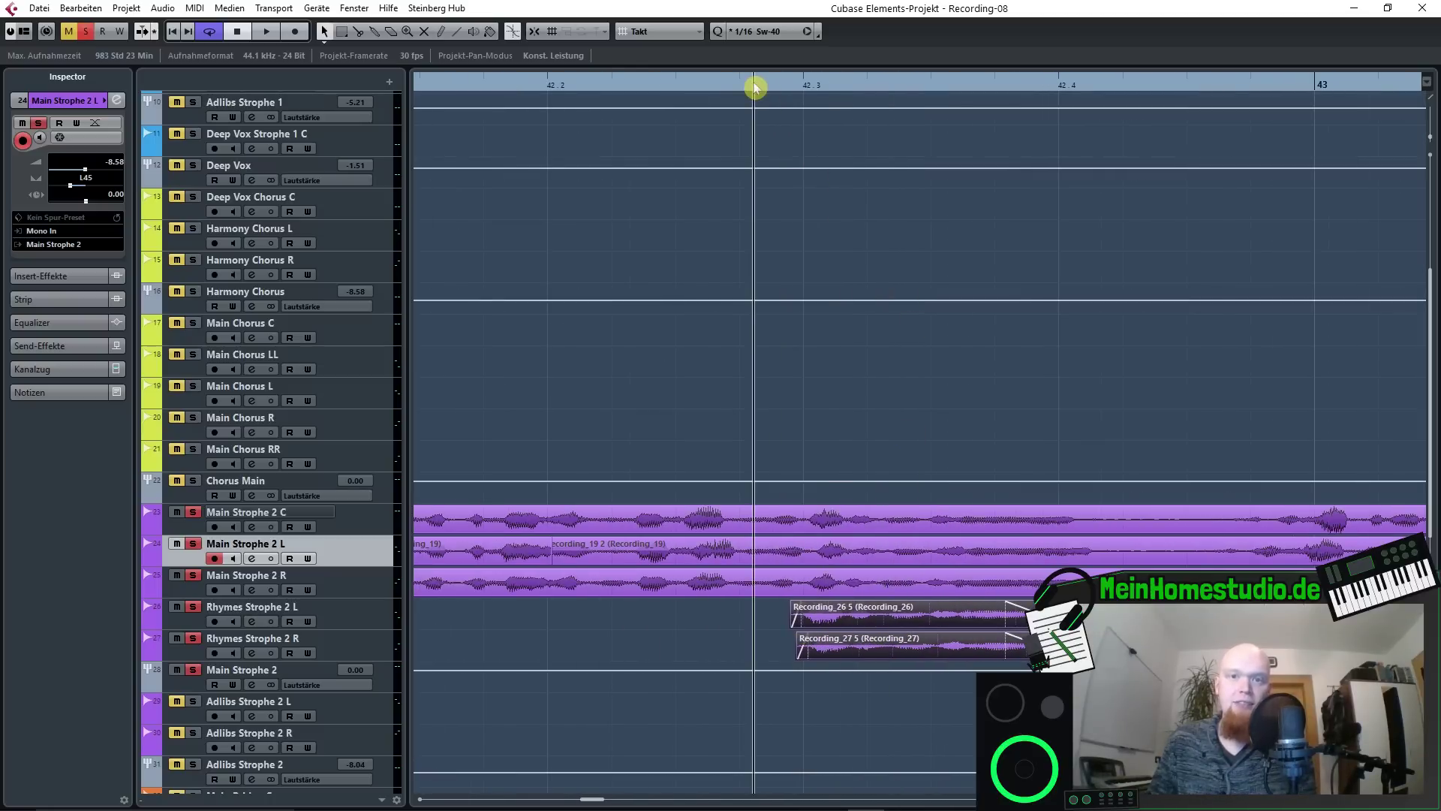
{"action": "key", "text": "space"}
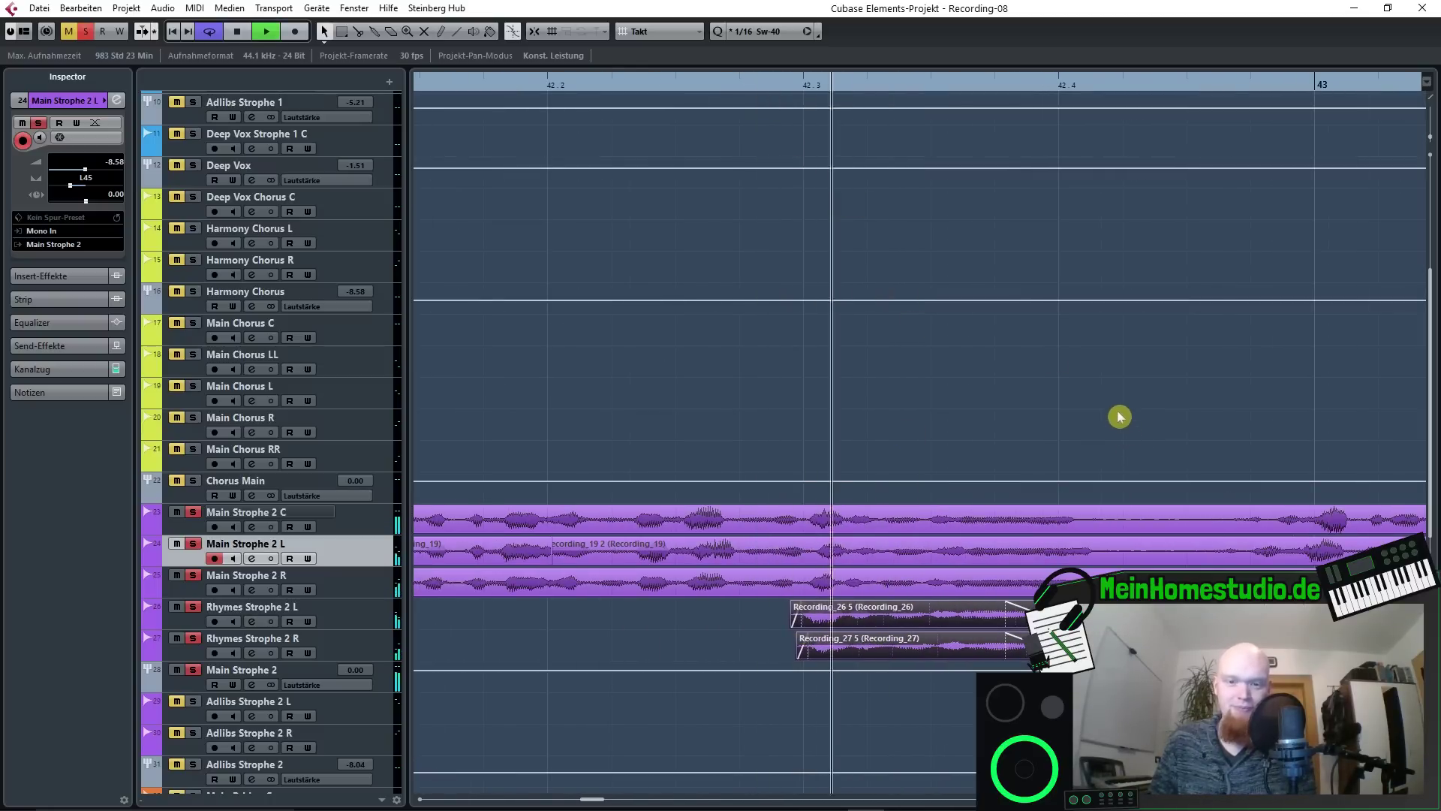
{"action": "key", "text": "space"}
{"action": "key", "text": "space"}
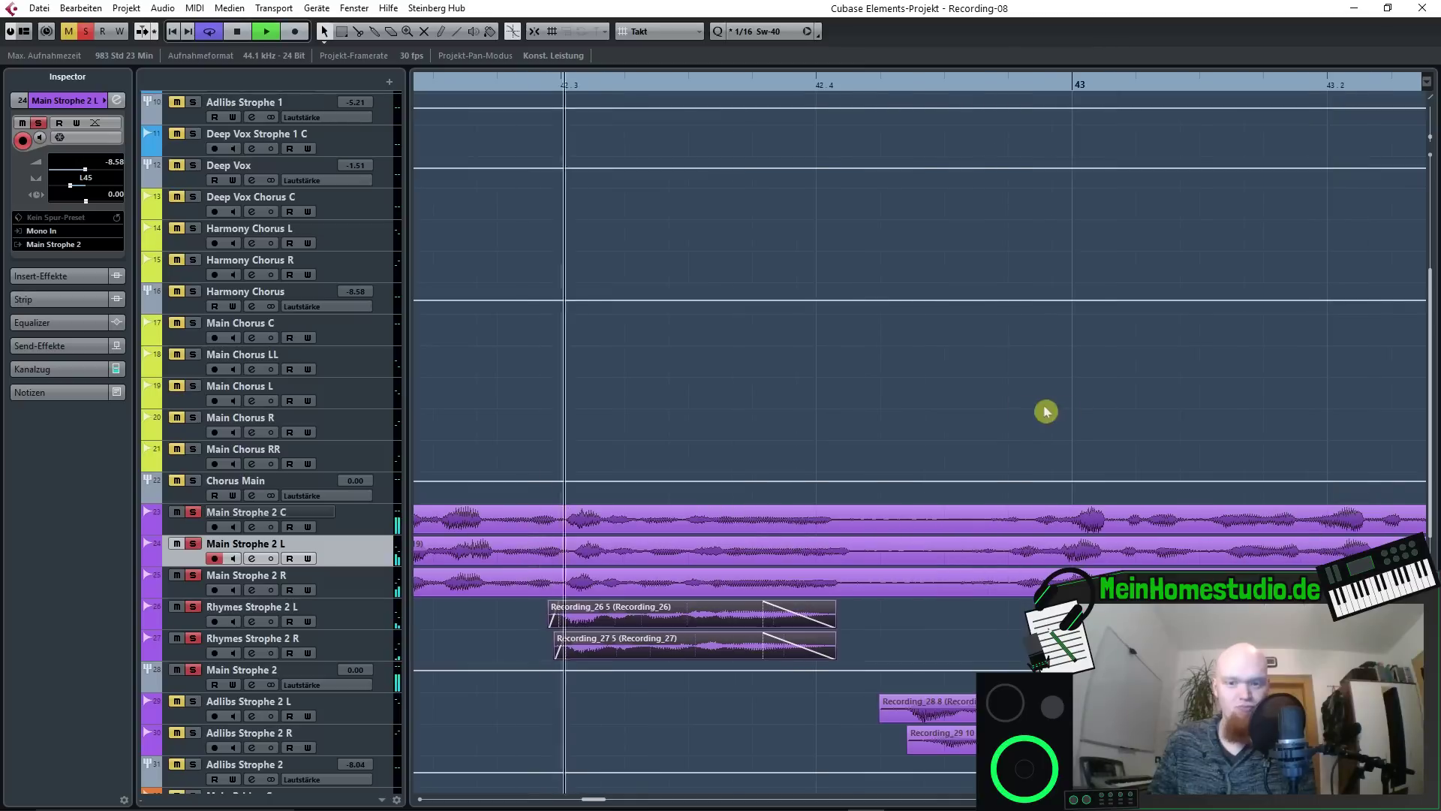
{"action": "scroll", "coordinate": [833, 418], "scroll_direction": "down", "scroll_amount": 3}
{"action": "key", "text": "space"}
Split Recording_19 on Main Strophe 2 L at 42.4.2.40, in the quiet stretch after the held syllable.
{"action": "scroll", "coordinate": [817, 615], "scroll_direction": "up", "scroll_amount": 1}
{"action": "scroll", "coordinate": [846, 605], "scroll_direction": "up", "scroll_amount": 4}
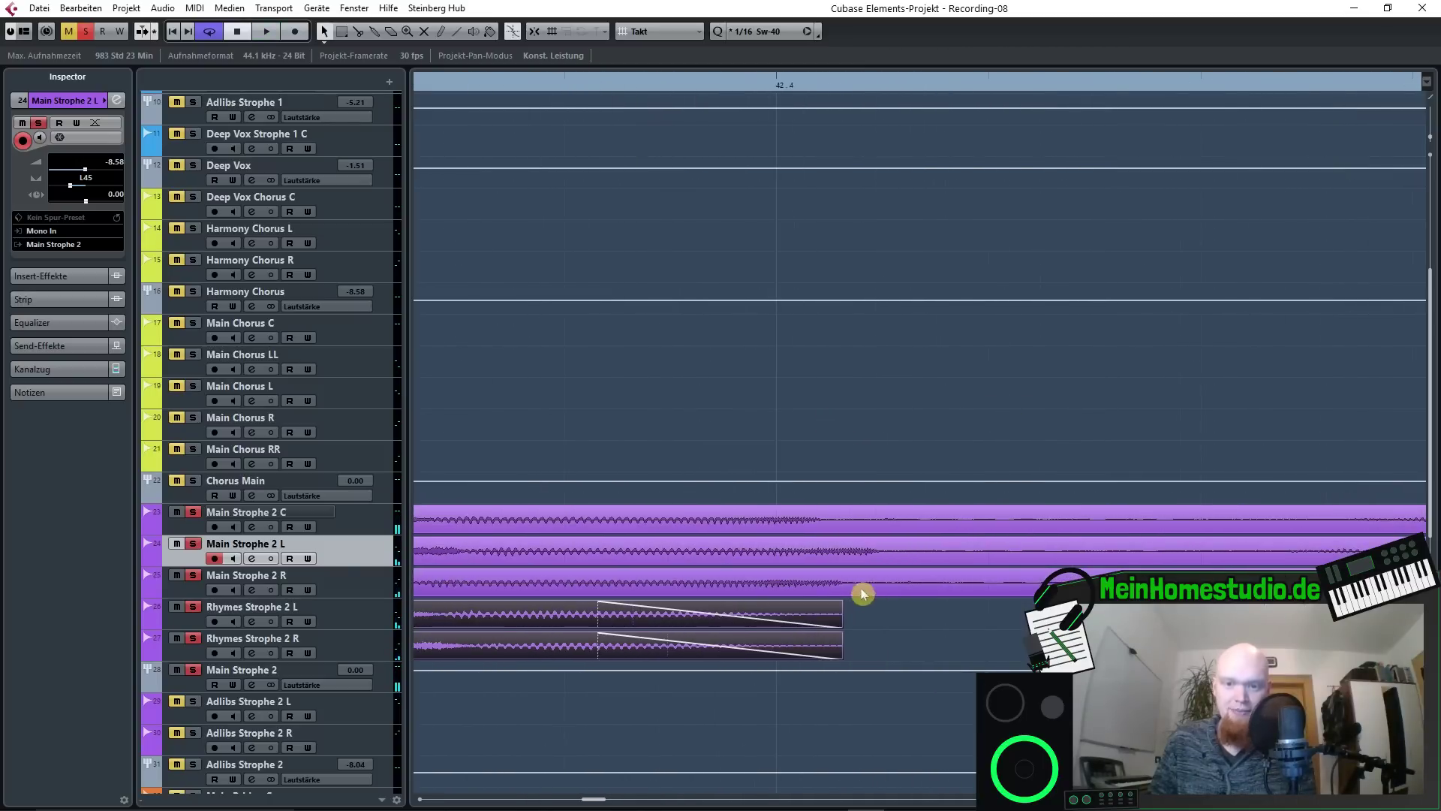
{"action": "scroll", "coordinate": [788, 595], "scroll_direction": "up", "scroll_amount": 2}
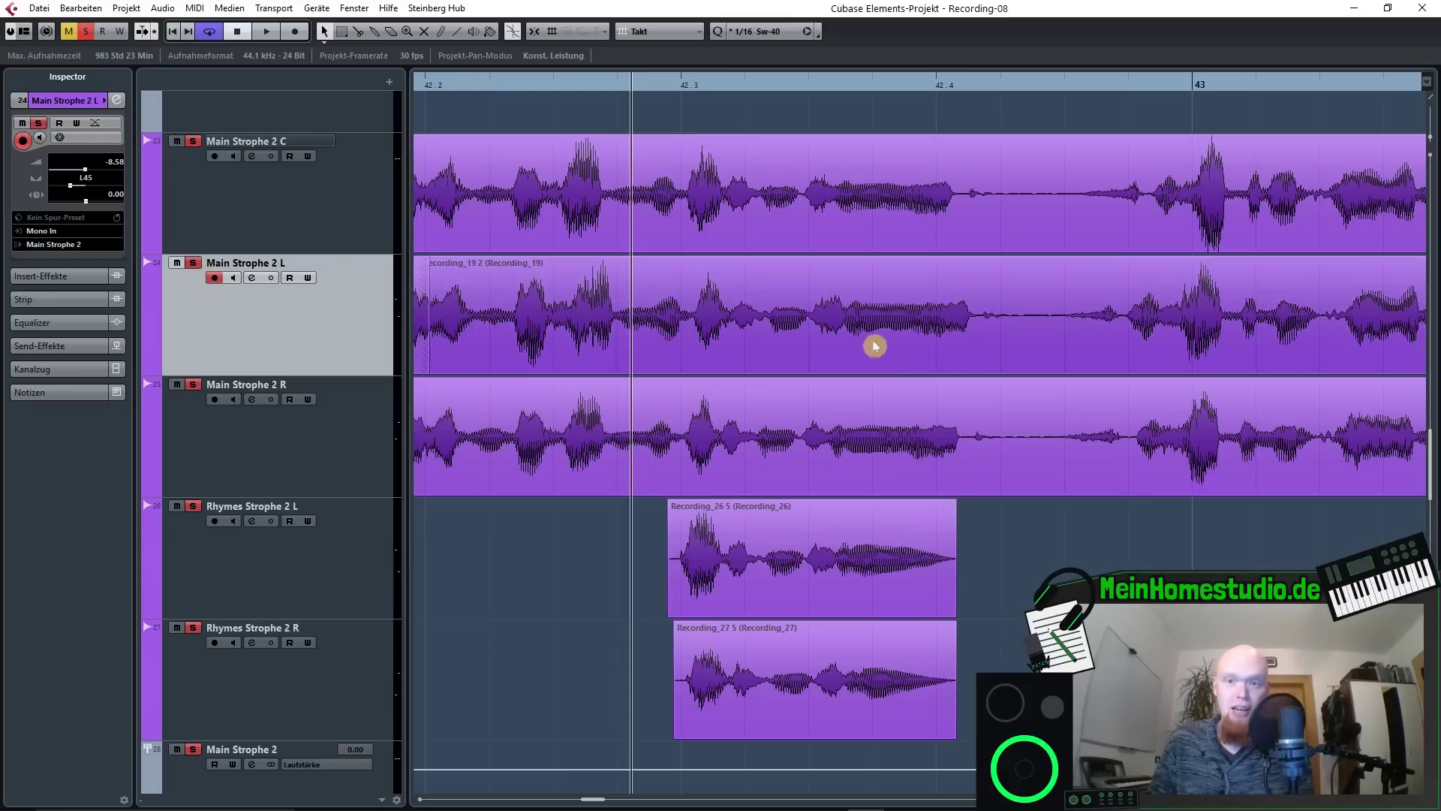
{"action": "scroll", "coordinate": [972, 353], "scroll_direction": "up", "scroll_amount": 4}
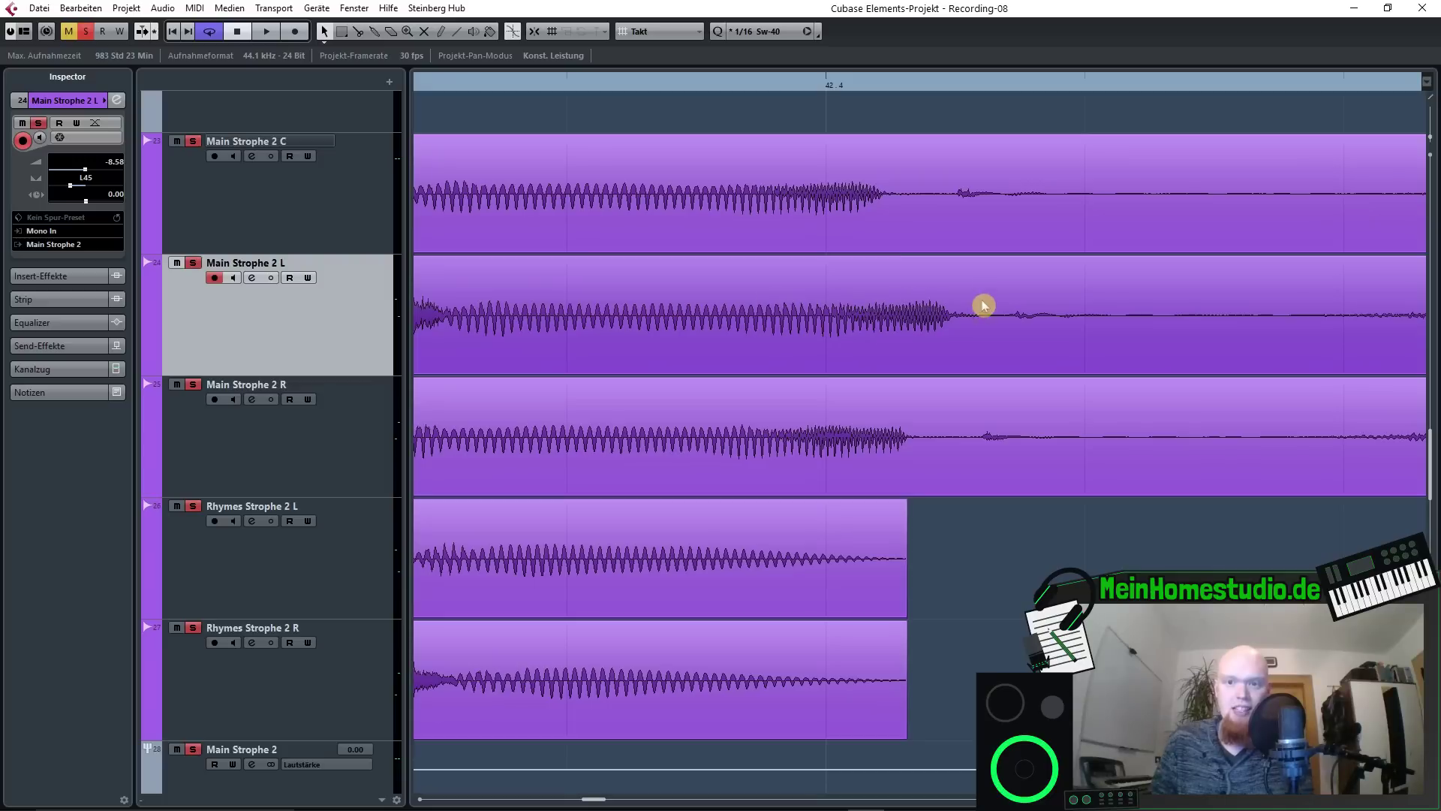
{"action": "right_click", "coordinate": [758, 319]}
{"action": "left_click", "coordinate": [774, 323]}
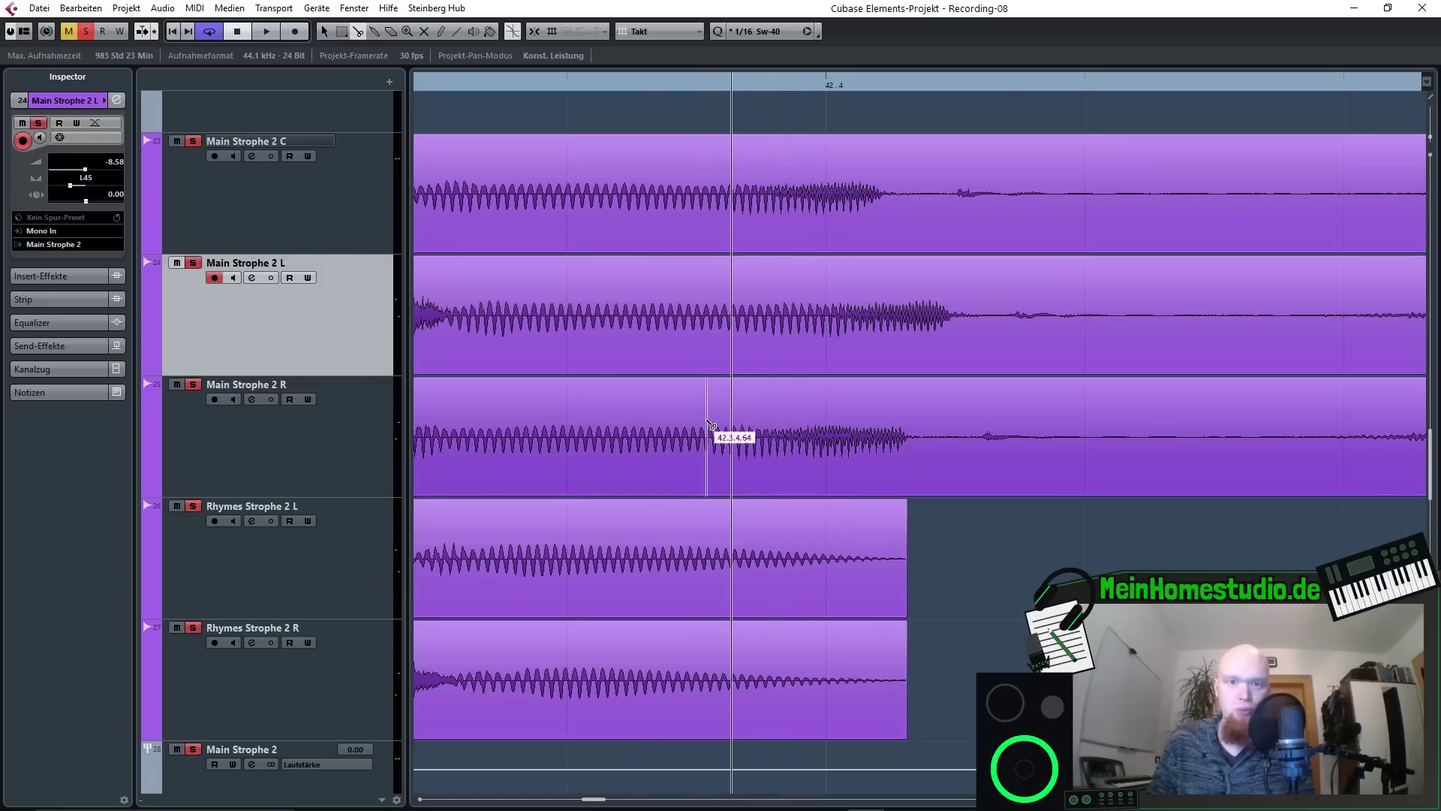
{"action": "scroll", "coordinate": [741, 317], "scroll_direction": "down", "scroll_amount": 2}
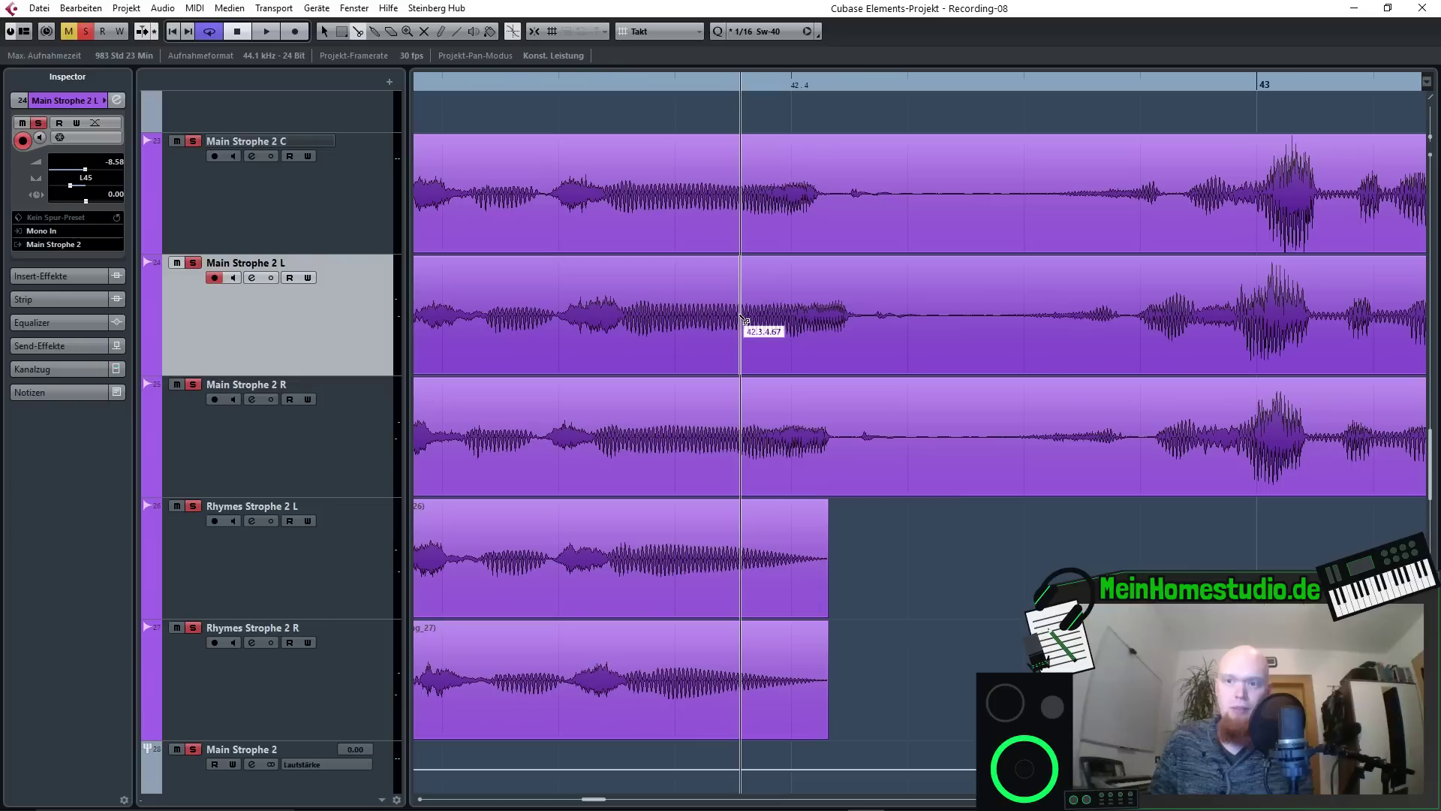
{"action": "left_click", "coordinate": [947, 324]}
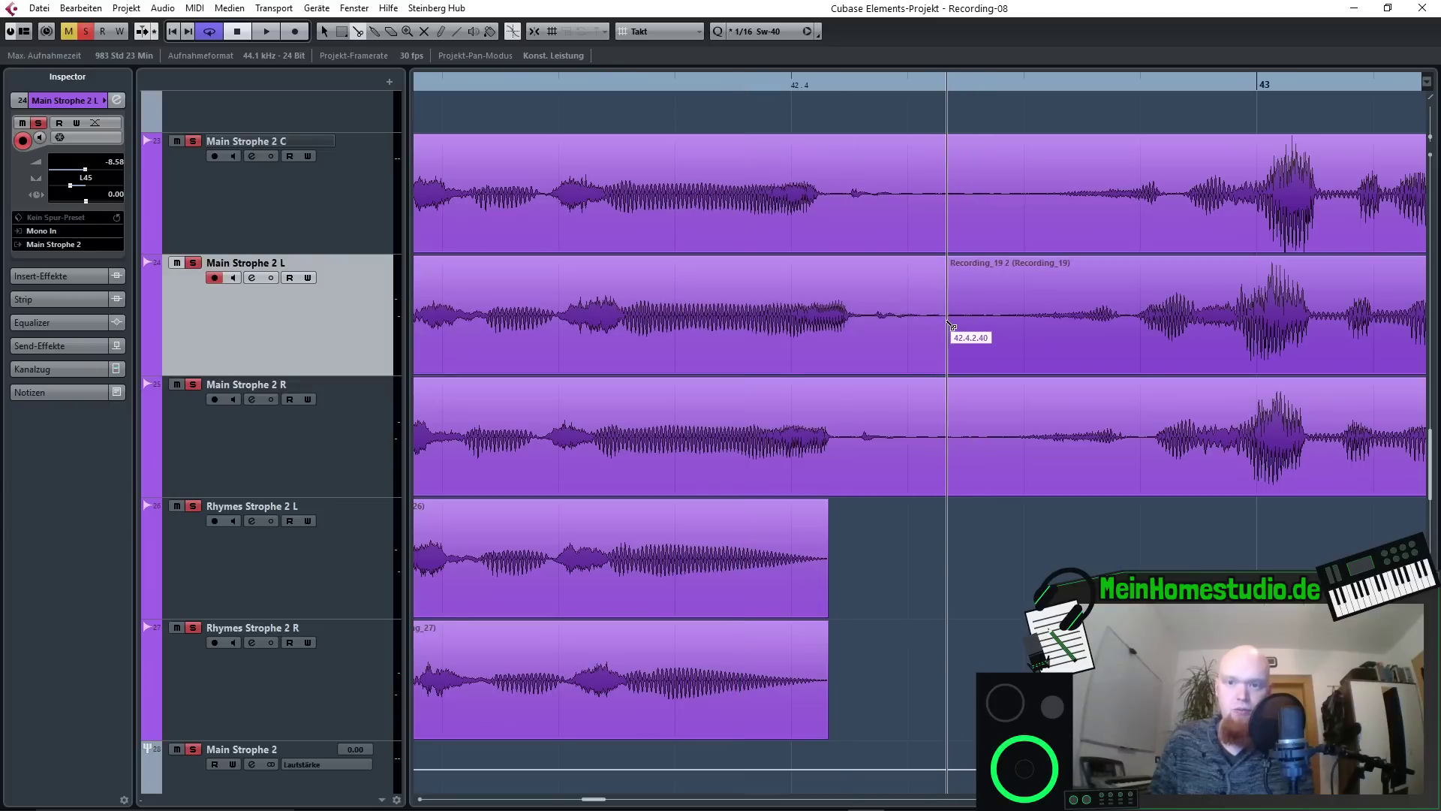
Split Recording_19 on Main Strophe 2 L again within the held syllable, shortly before beat 42.4.
{"action": "scroll", "coordinate": [734, 338], "scroll_direction": "up", "scroll_amount": 5}
{"action": "scroll", "coordinate": [860, 338], "scroll_direction": "down", "scroll_amount": 4}
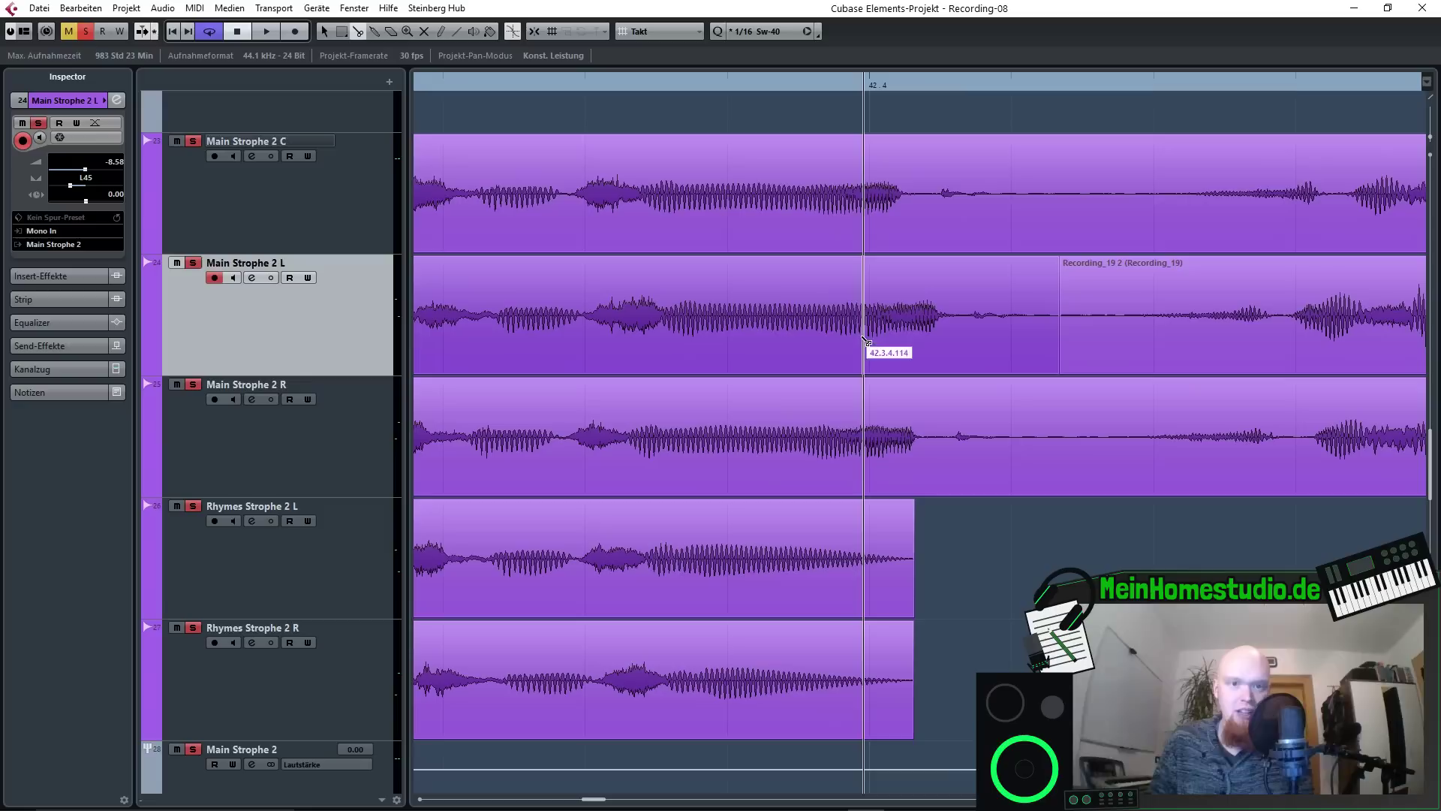
{"action": "scroll", "coordinate": [732, 351], "scroll_direction": "up", "scroll_amount": 2}
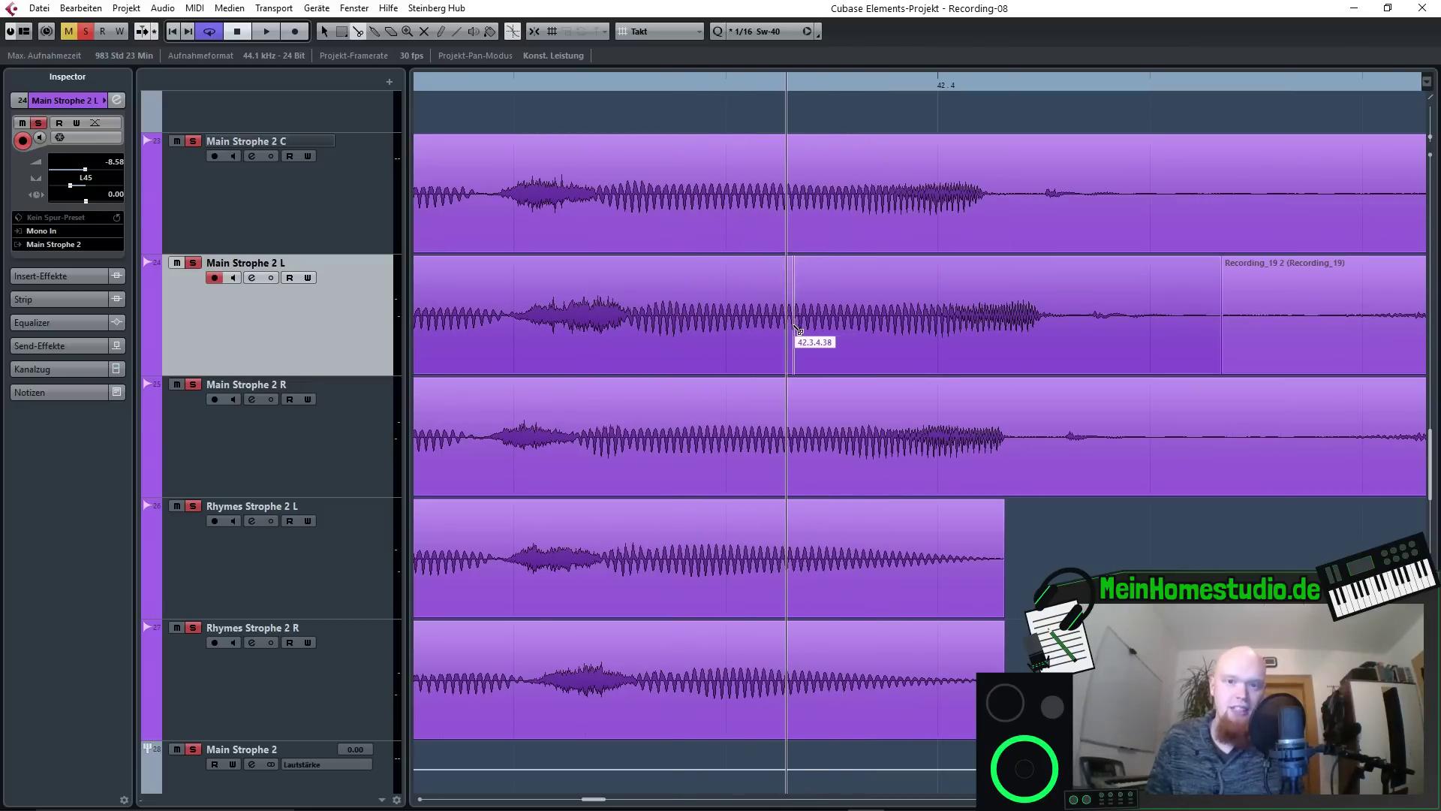
{"action": "scroll", "coordinate": [788, 332], "scroll_direction": "up", "scroll_amount": 2}
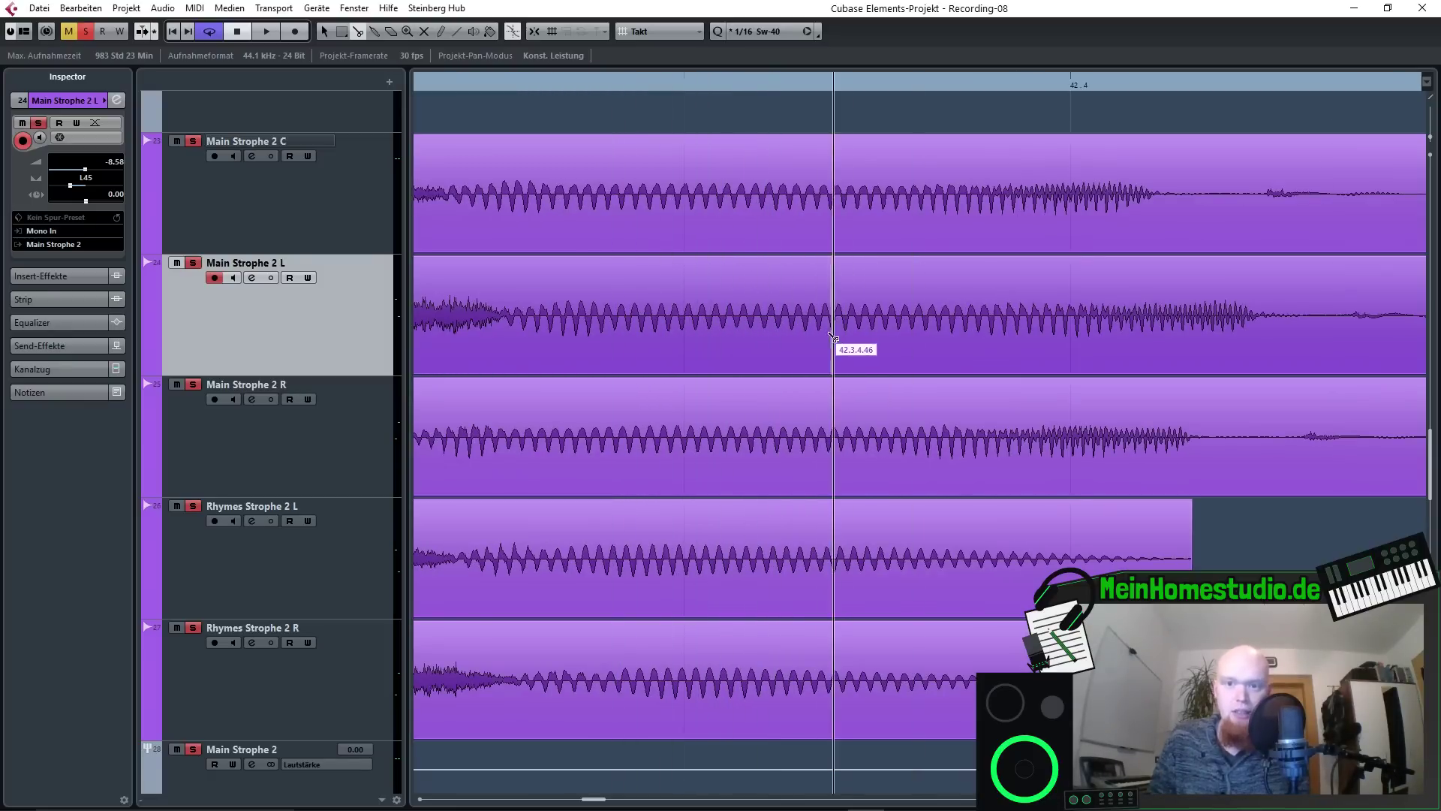
{"action": "scroll", "coordinate": [834, 336], "scroll_direction": "up", "scroll_amount": 2}
{"action": "left_click", "coordinate": [874, 335]}
Move the new Recording_19 section slightly earlier so its ending matches the other takes and its wave cycles line up in the overlap.
{"action": "right_click", "coordinate": [902, 335]}
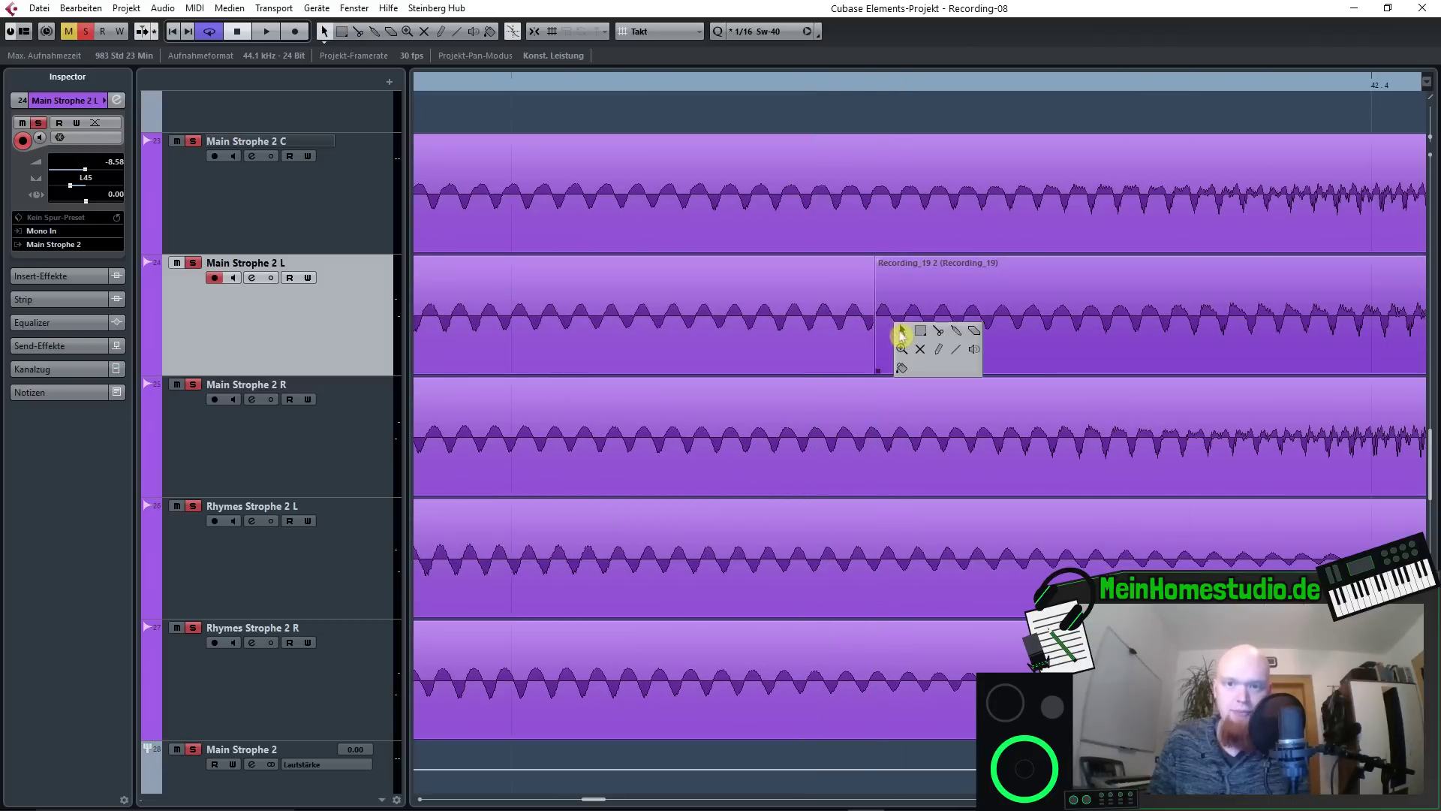
{"action": "left_click", "coordinate": [902, 330]}
{"action": "scroll", "coordinate": [781, 319], "scroll_direction": "down", "scroll_amount": 3}
{"action": "left_click_drag", "start_coordinate": [1039, 325], "coordinate": [985, 330]}
{"action": "scroll", "coordinate": [778, 330], "scroll_direction": "up", "scroll_amount": 3}
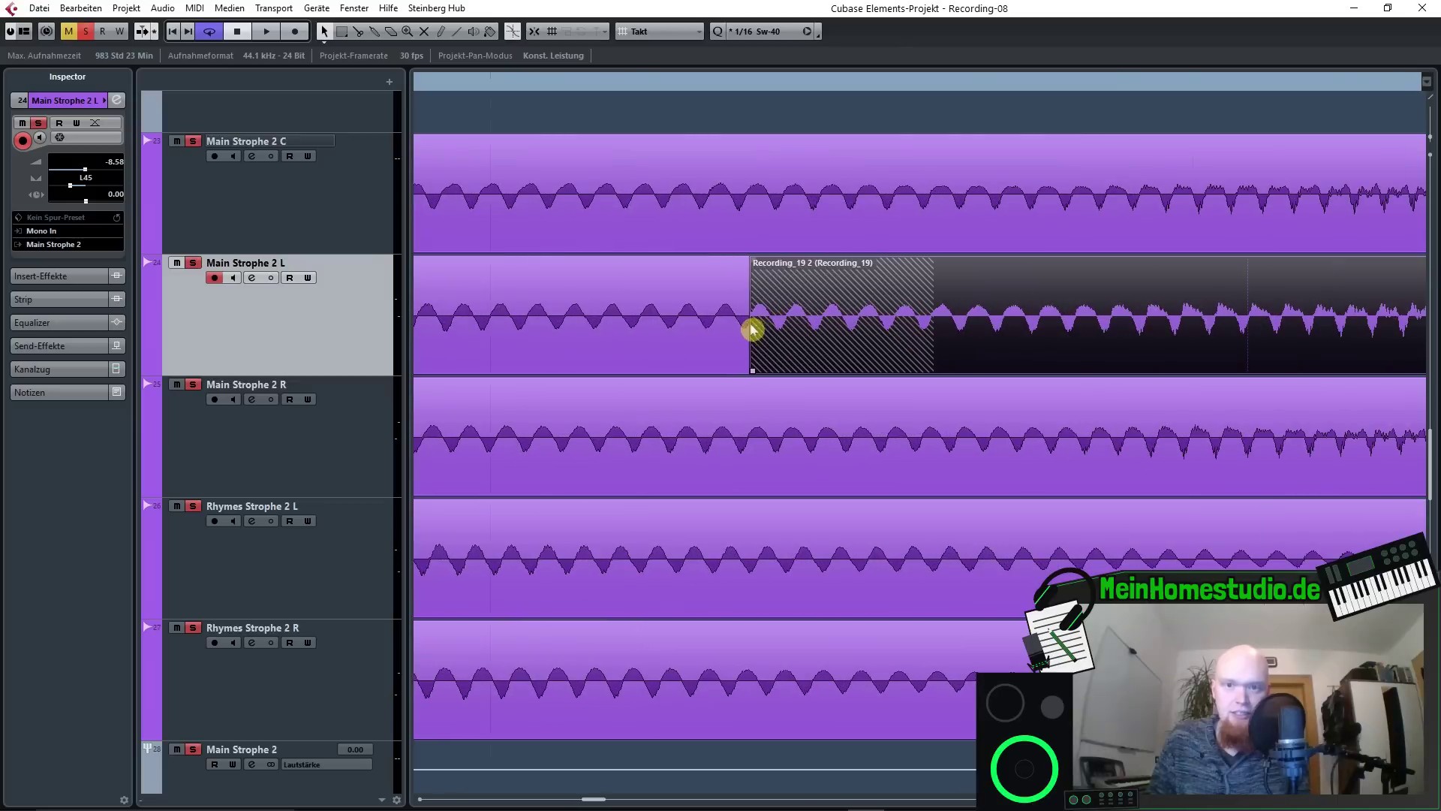
{"action": "mouse_move", "coordinate": [1088, 330]}
{"action": "left_mouse_down"}
{"action": "mouse_move", "coordinate": [1117, 325]}
{"action": "mouse_move", "coordinate": [1093, 339]}
{"action": "left_mouse_up"}
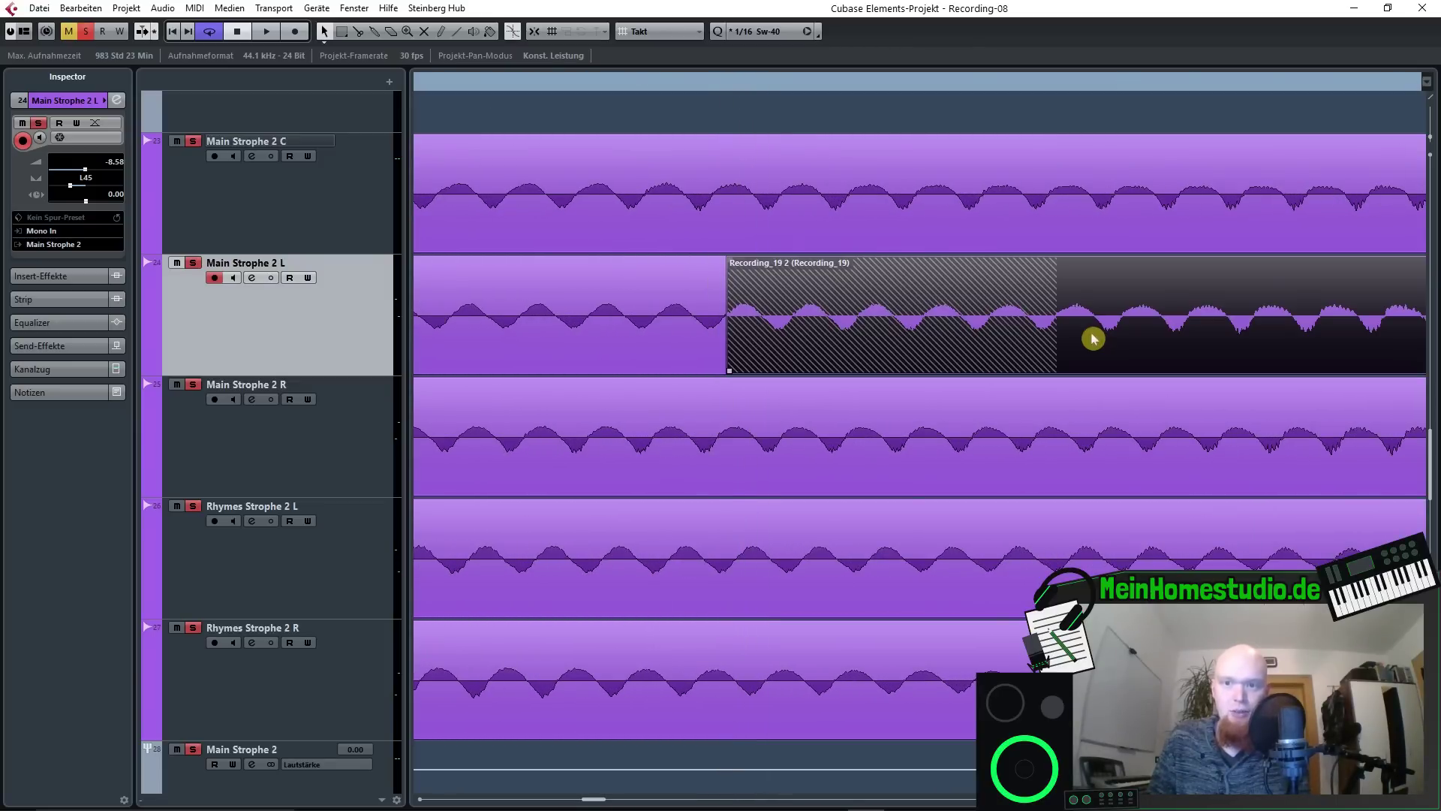
Close the gap behind the moved Recording_19 section and crossfade it with the neighbouring sections at both ends.
{"action": "scroll", "coordinate": [852, 315], "scroll_direction": "down", "scroll_amount": 5}
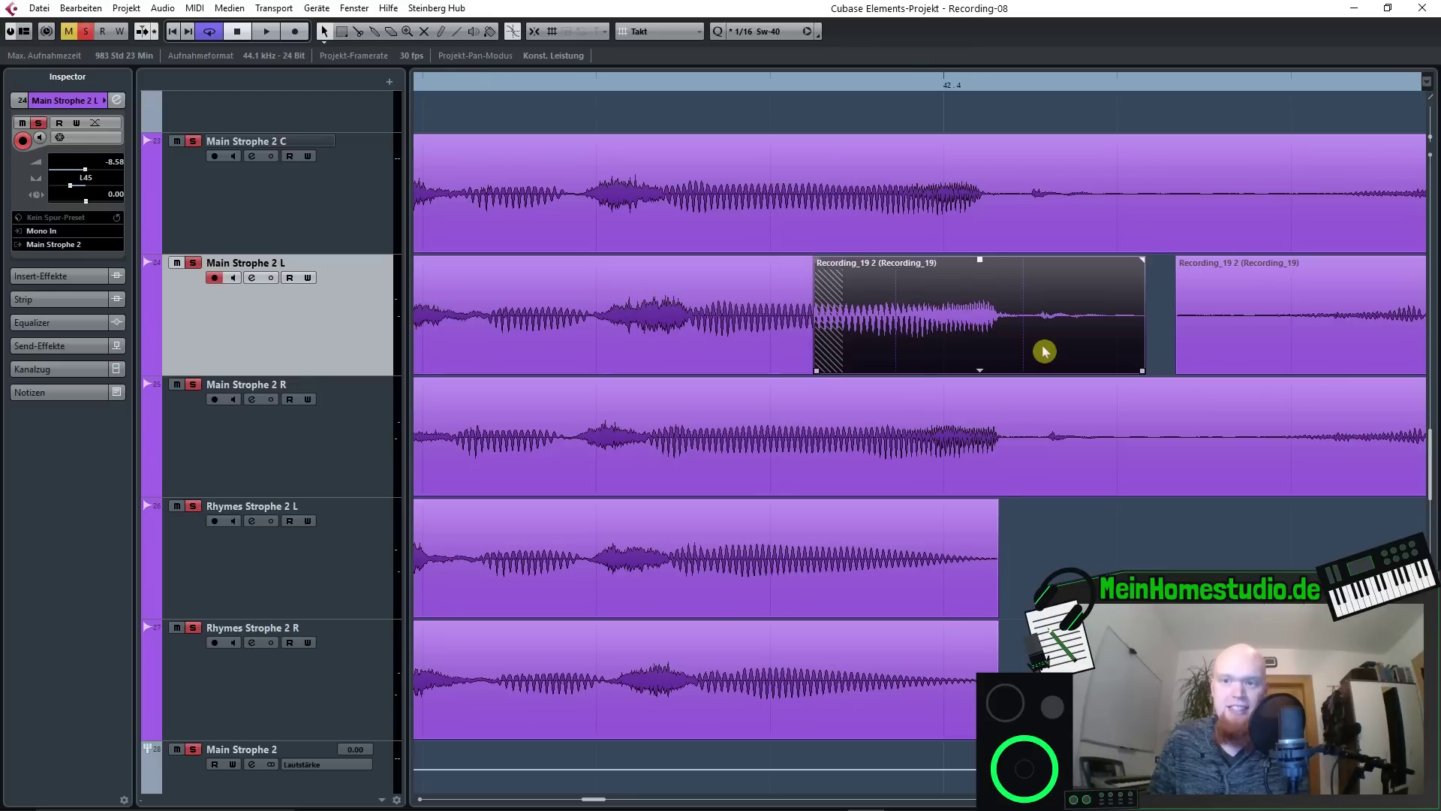
{"action": "key", "text": "x"}
{"action": "left_click", "coordinate": [1177, 557]}
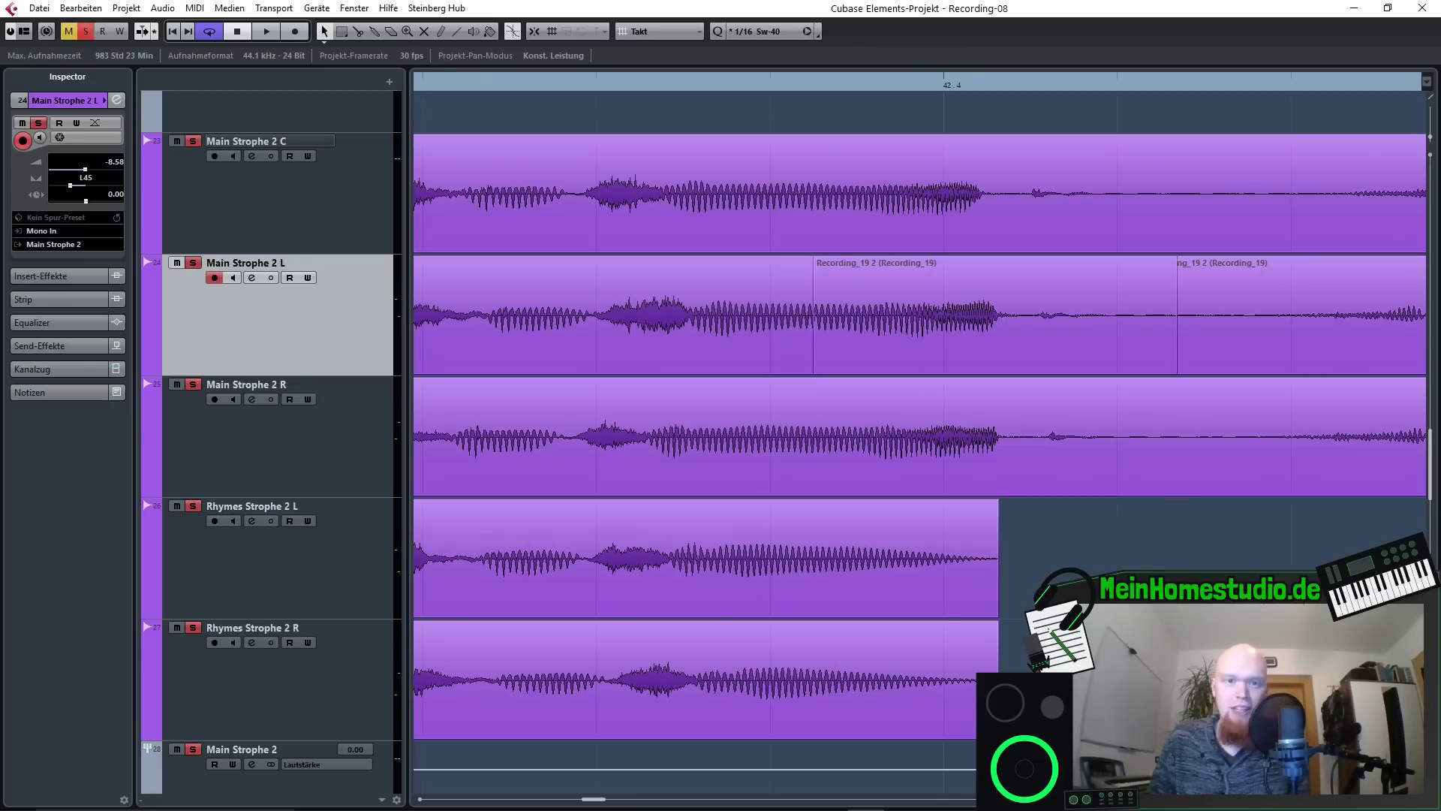
Play back the passage around beat 42.3 to check the shifted syllable ending on Main Strophe 2 L.
{"action": "key", "text": "space"}
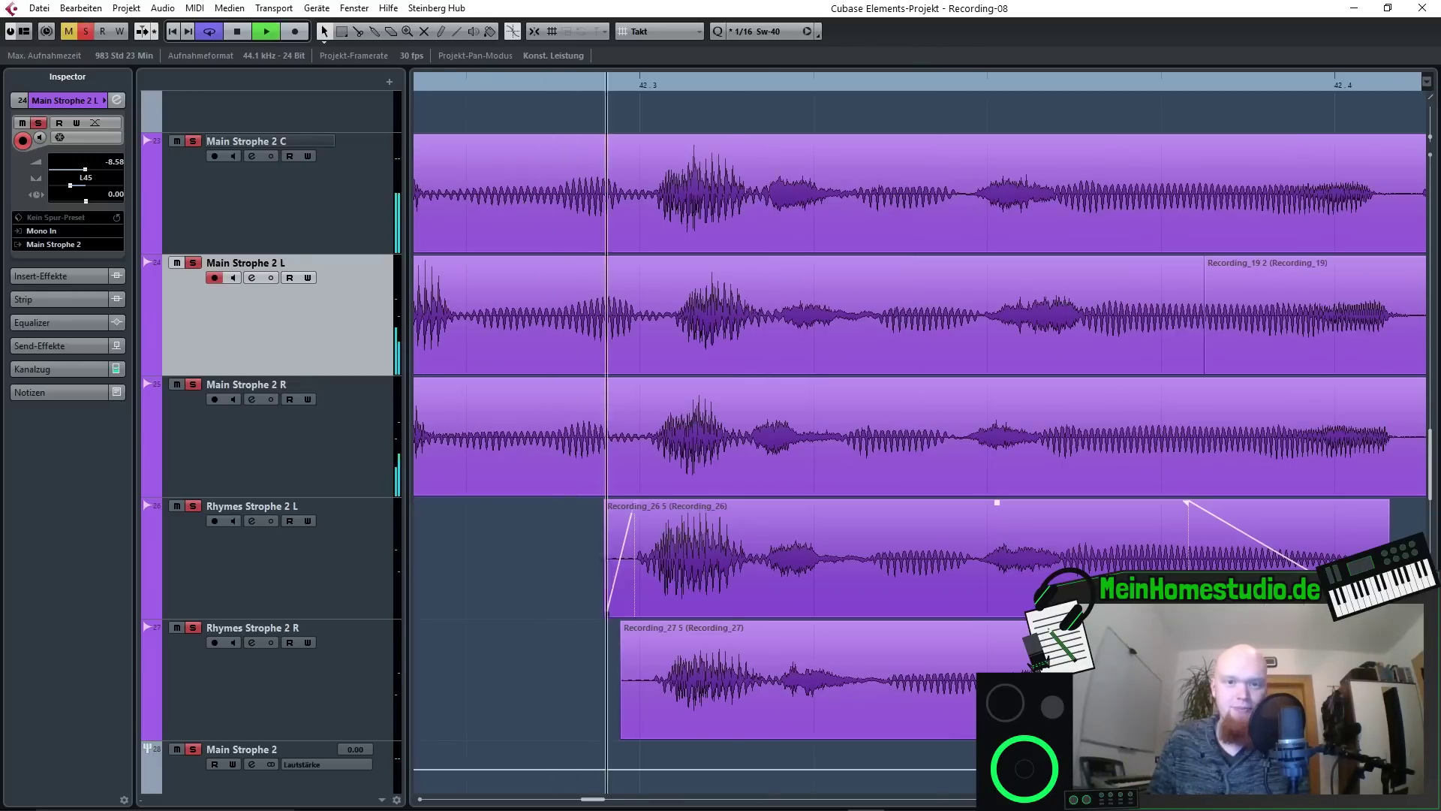
{"action": "key", "text": "space"}
{"action": "scroll", "coordinate": [1077, 528], "scroll_direction": "right", "scroll_amount": 3}
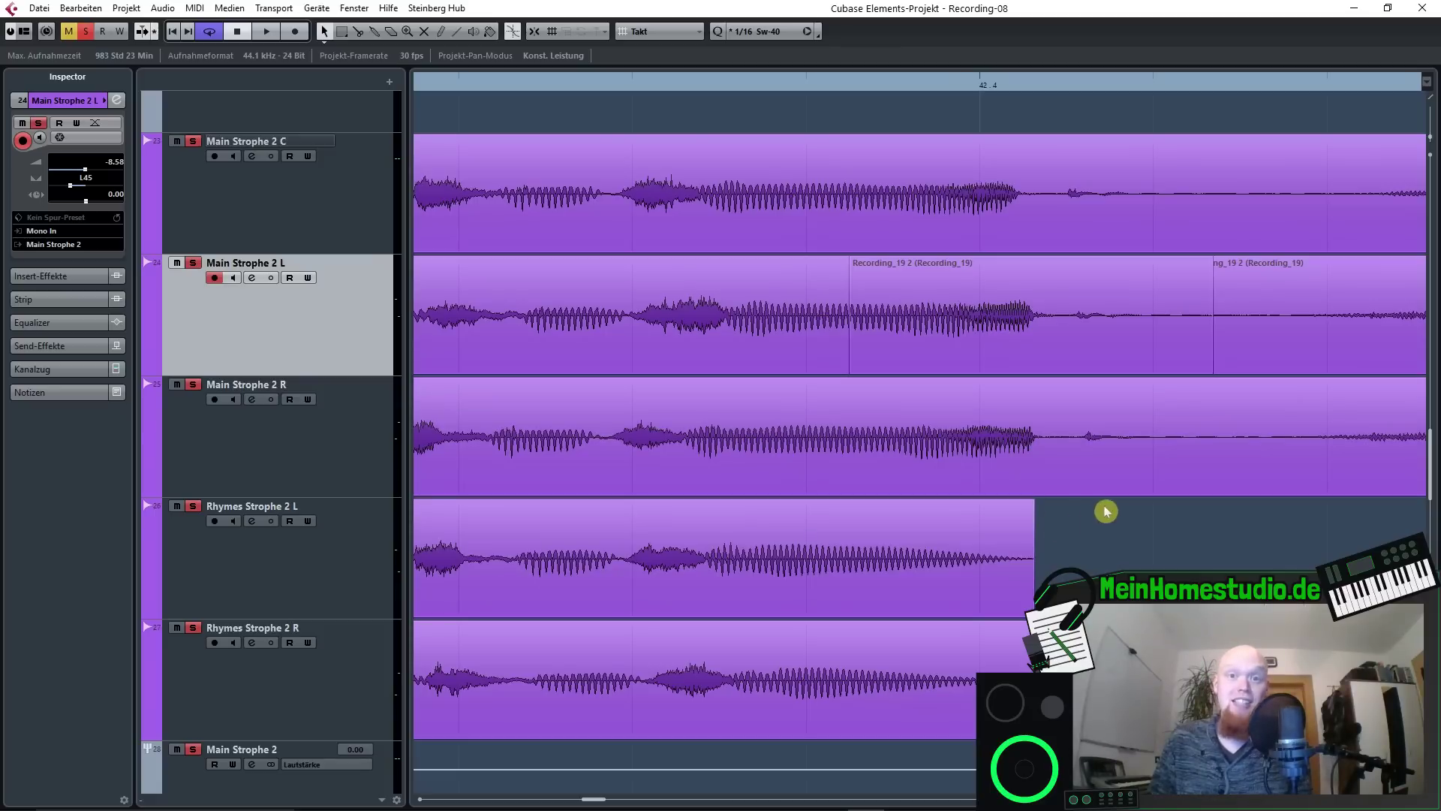
Examine both crossfades on Main Strophe 2 L and the alignment of the syllable endings across the doubled takes.
{"action": "scroll", "coordinate": [875, 344], "scroll_direction": "up", "scroll_amount": 3}
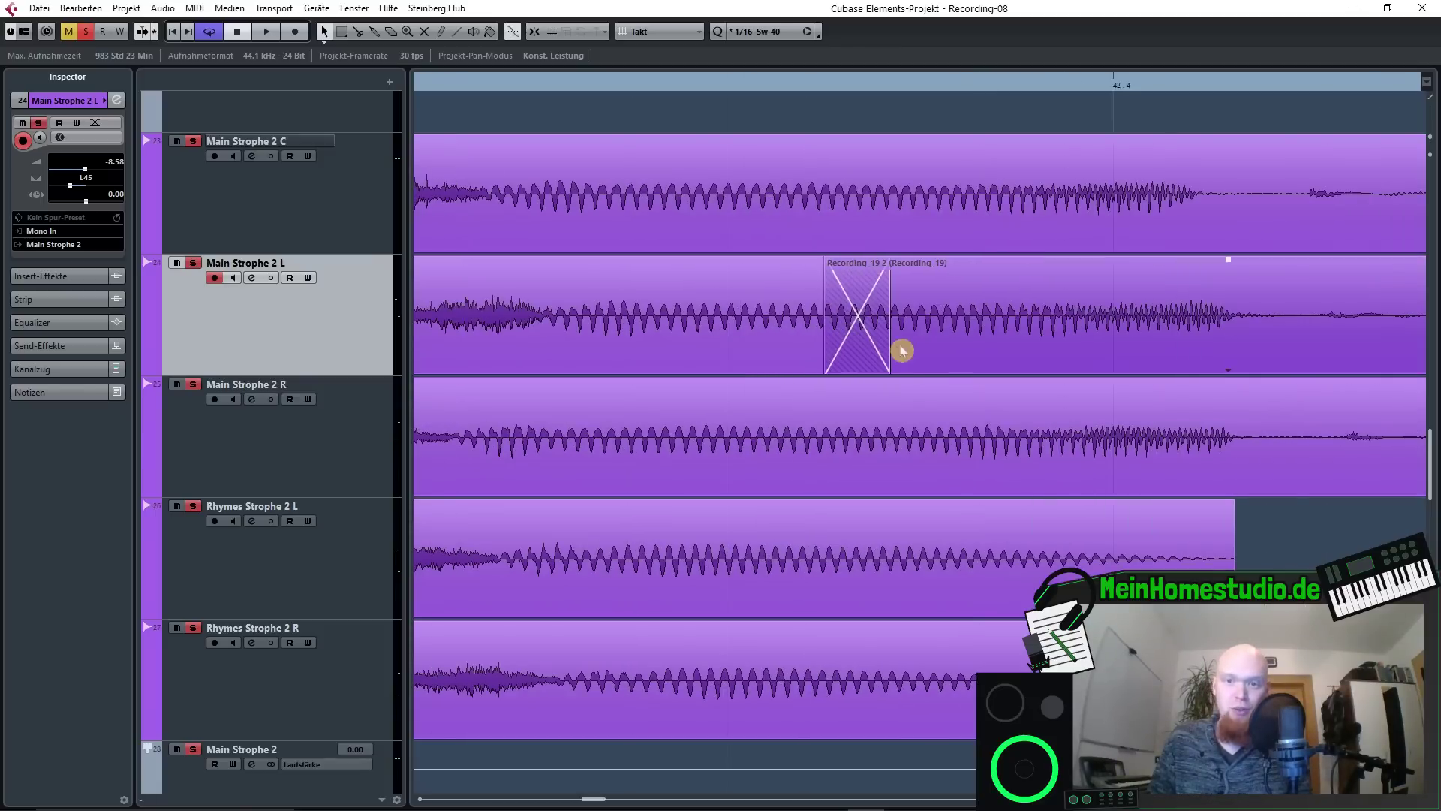
{"action": "scroll", "coordinate": [901, 351], "scroll_direction": "up", "scroll_amount": 2}
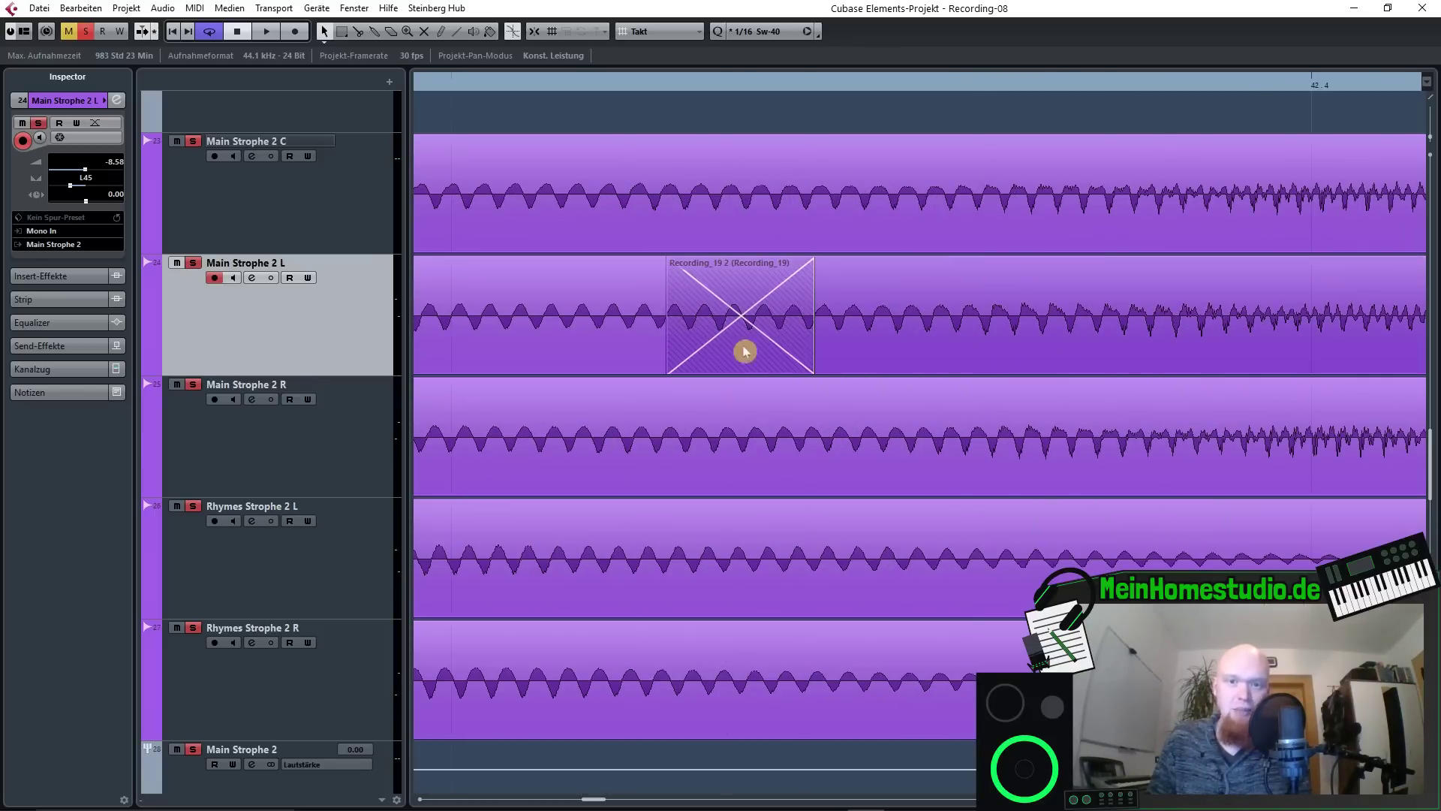
{"action": "scroll", "coordinate": [740, 345], "scroll_direction": "up", "scroll_amount": 2}
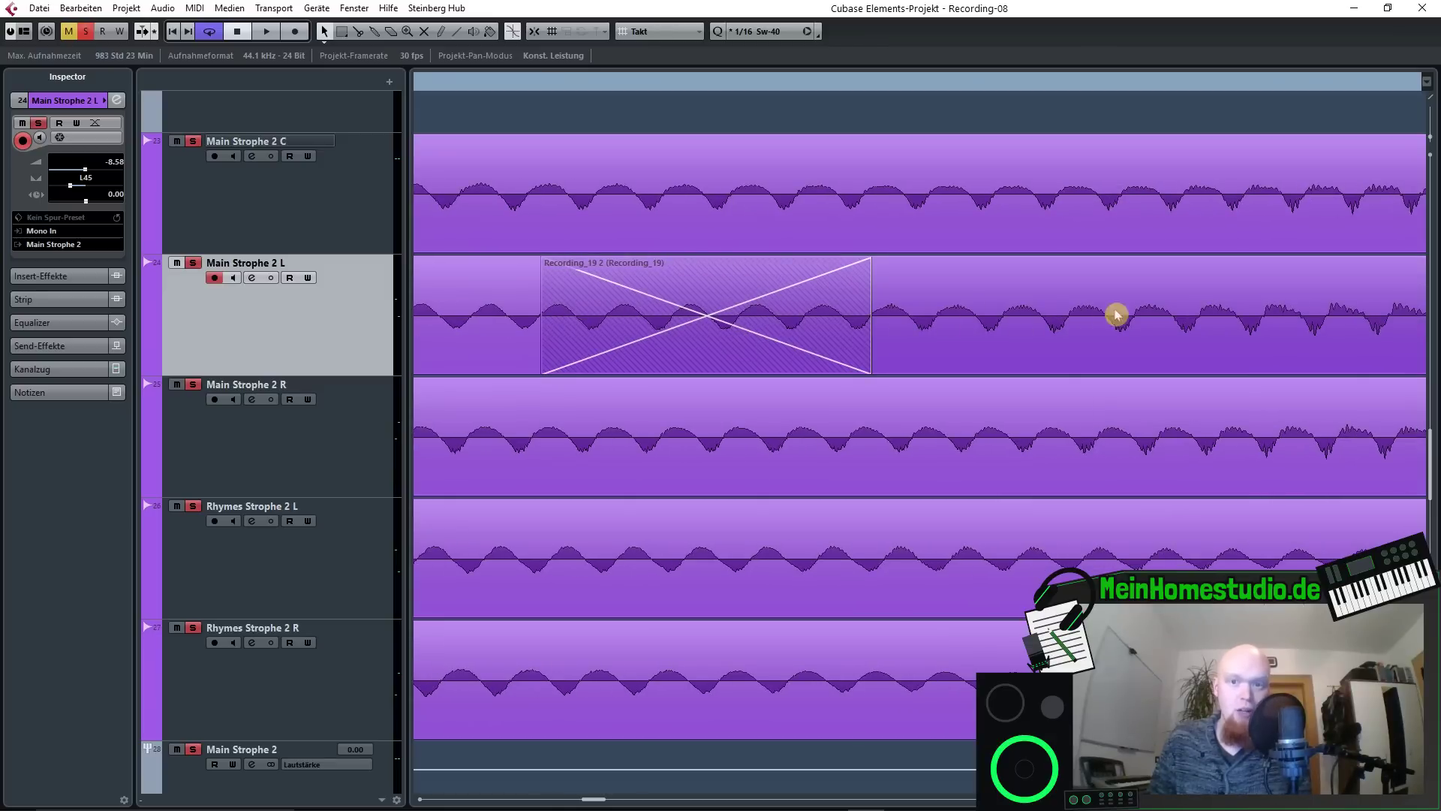
{"action": "scroll", "coordinate": [733, 325], "scroll_direction": "down", "scroll_amount": 3}
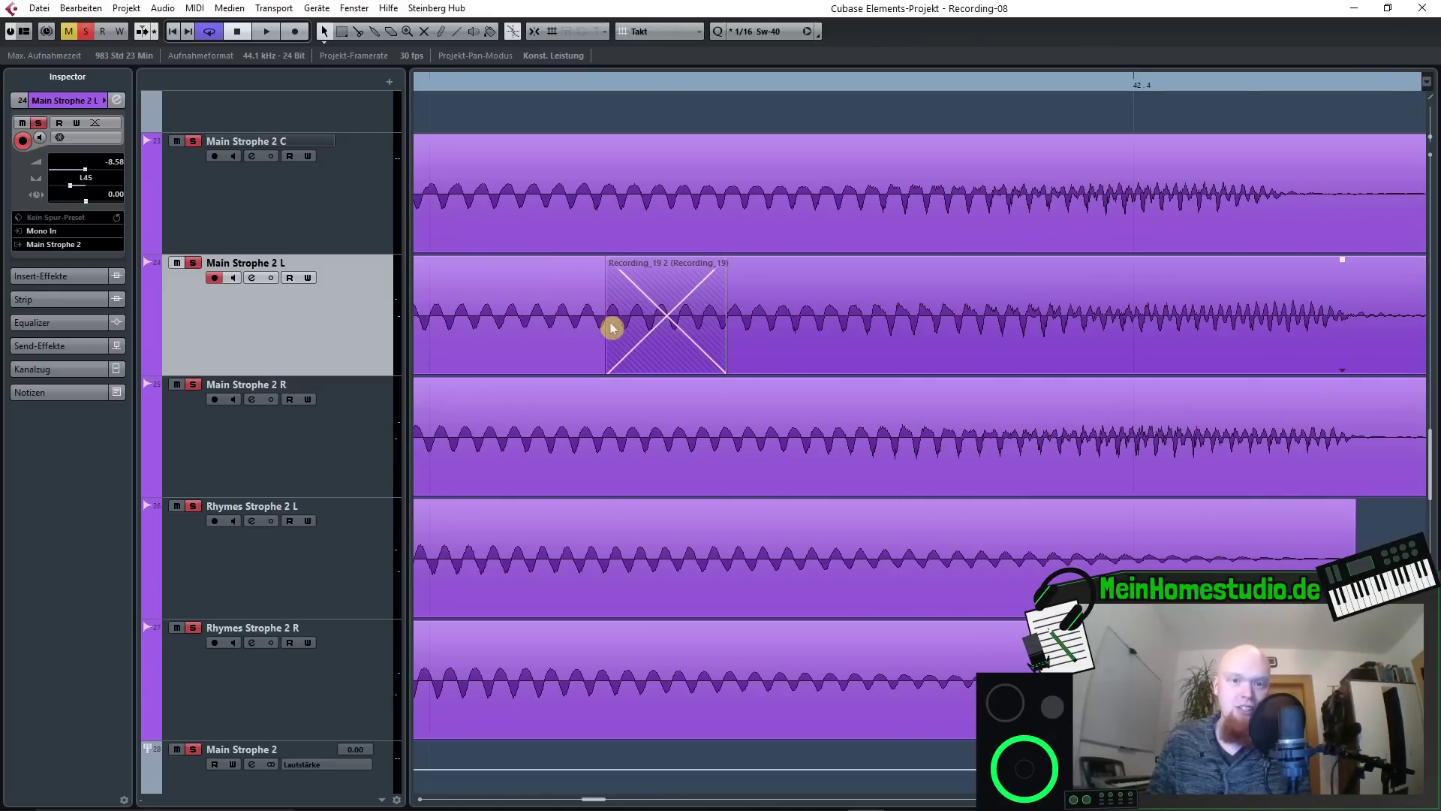
{"action": "scroll", "coordinate": [725, 315], "scroll_direction": "down", "scroll_amount": 3}
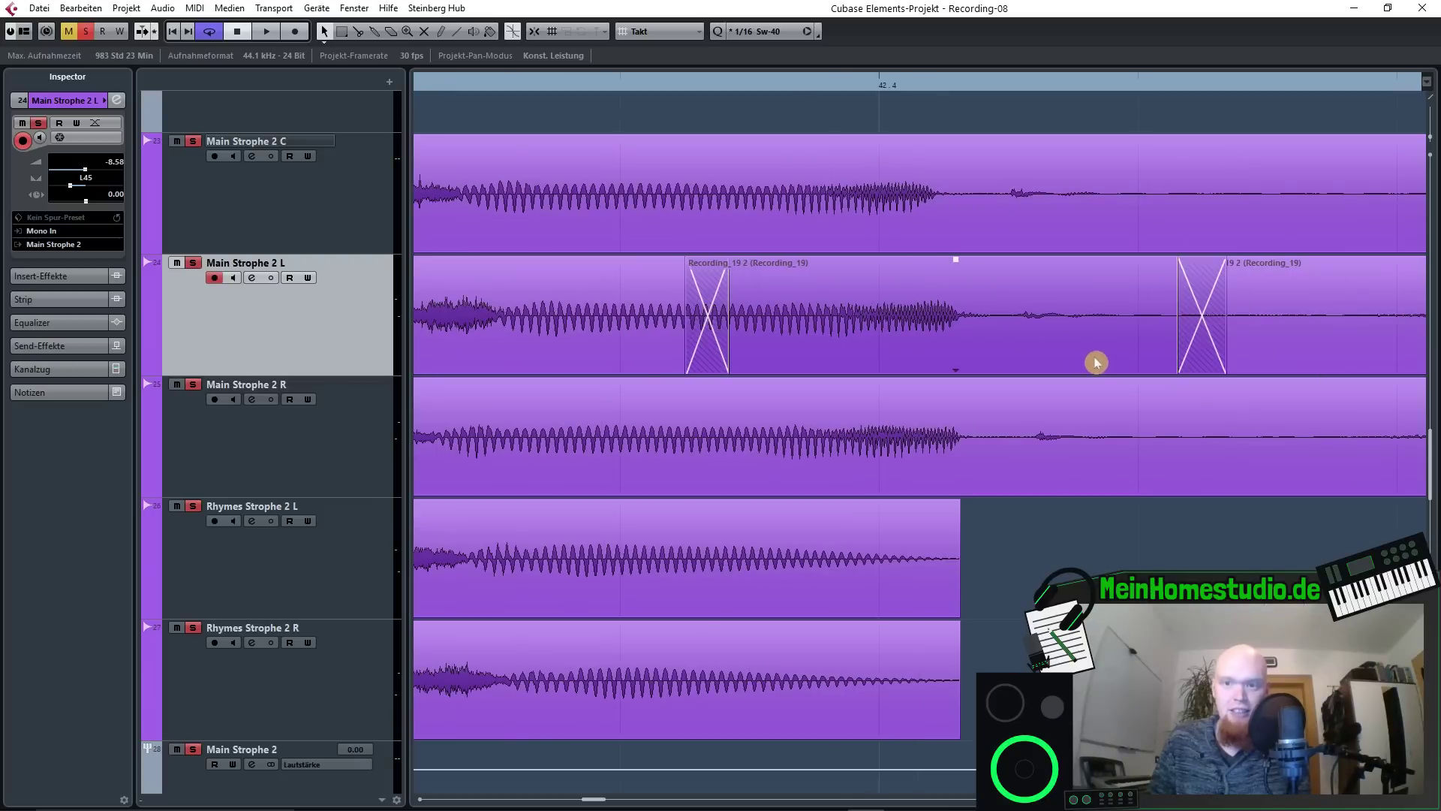
{"action": "scroll", "coordinate": [1092, 361], "scroll_direction": "up", "scroll_amount": 2}
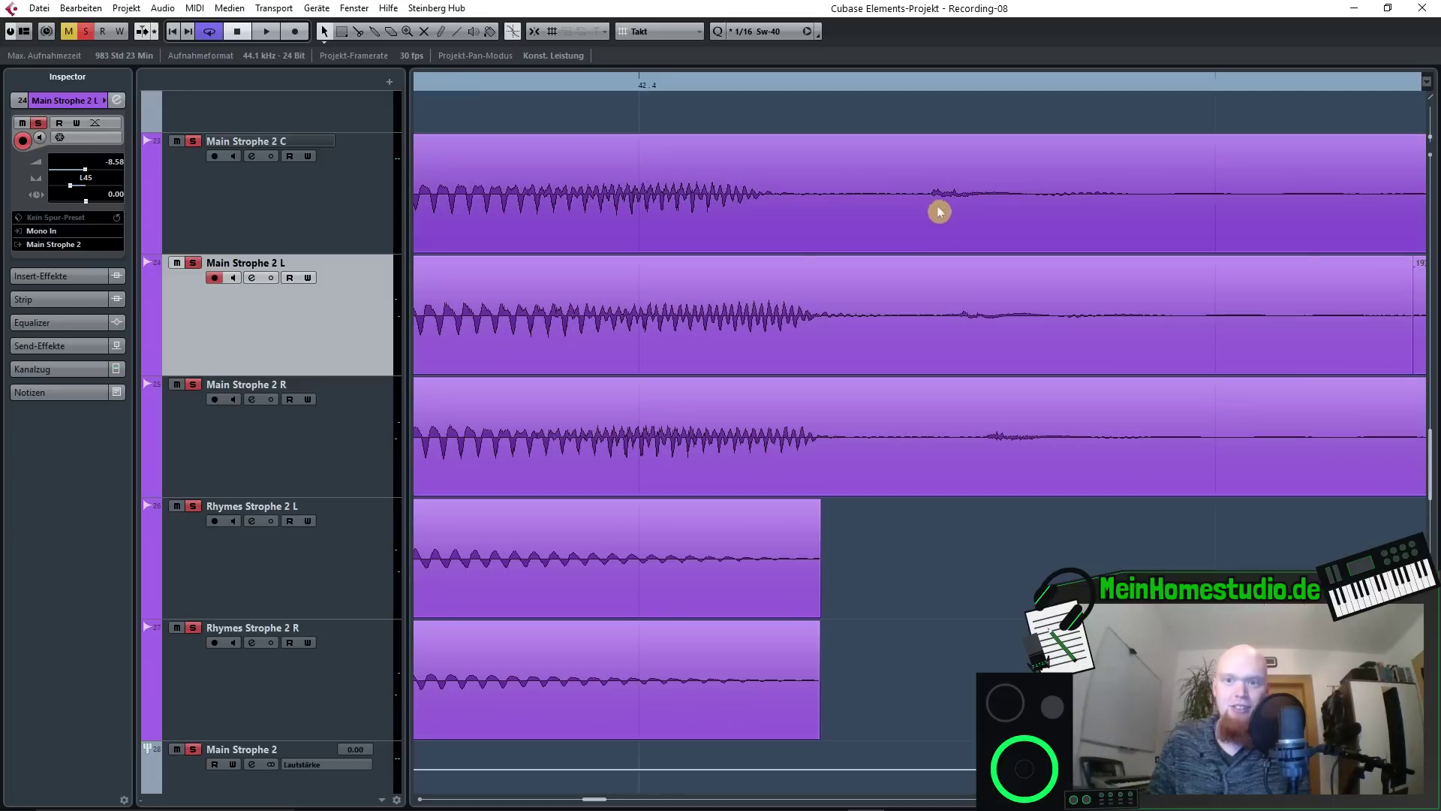
{"action": "scroll", "coordinate": [912, 380], "scroll_direction": "down", "scroll_amount": 5}
{"action": "scroll", "coordinate": [967, 393], "scroll_direction": "down", "scroll_amount": 2}
{"action": "key", "text": "space"}
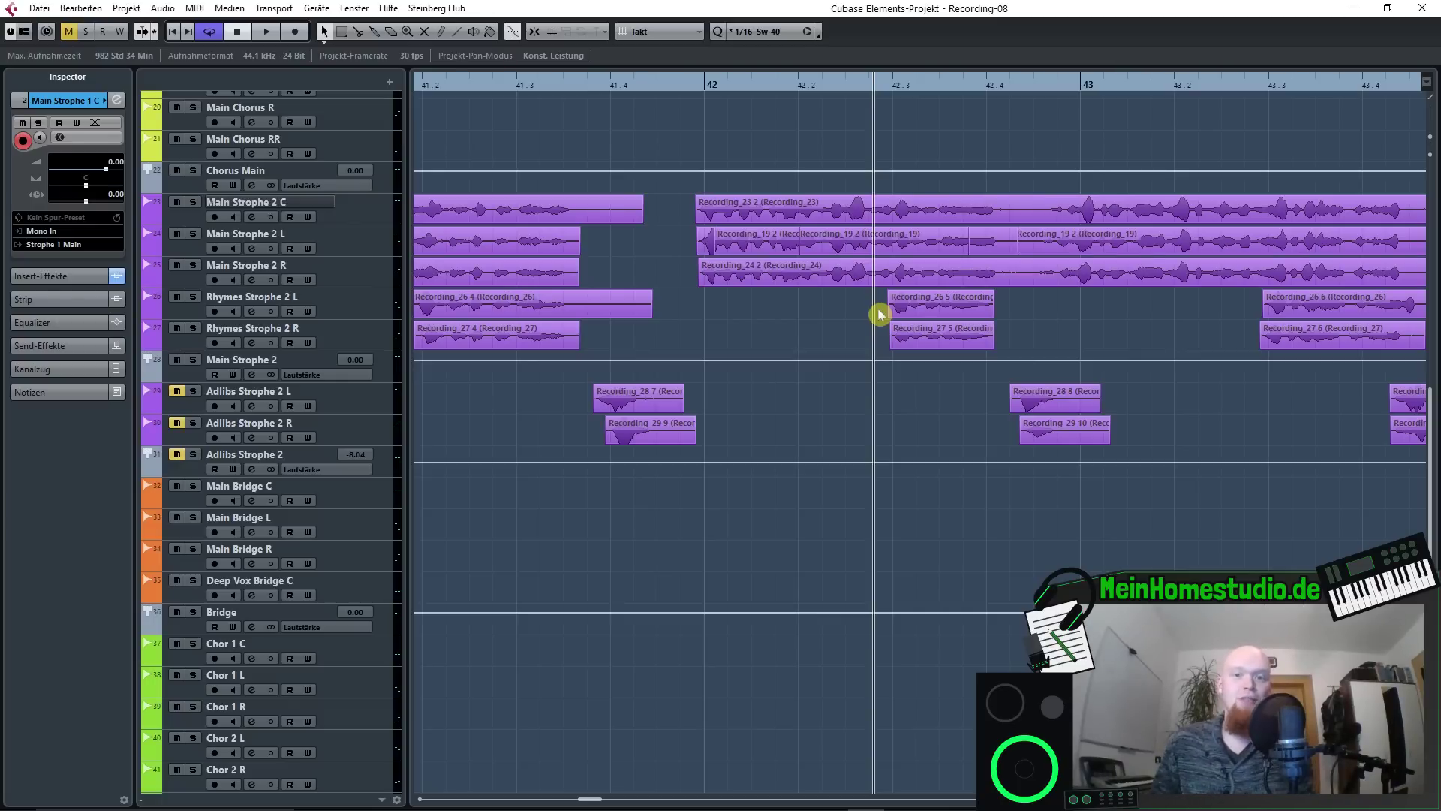
Survey the cut and aligned vocal takes of the strophes, chorus and bridge across the whole arrangement.
{"action": "scroll", "coordinate": [788, 315], "scroll_direction": "down", "scroll_amount": 3, "text": "ctrl"}
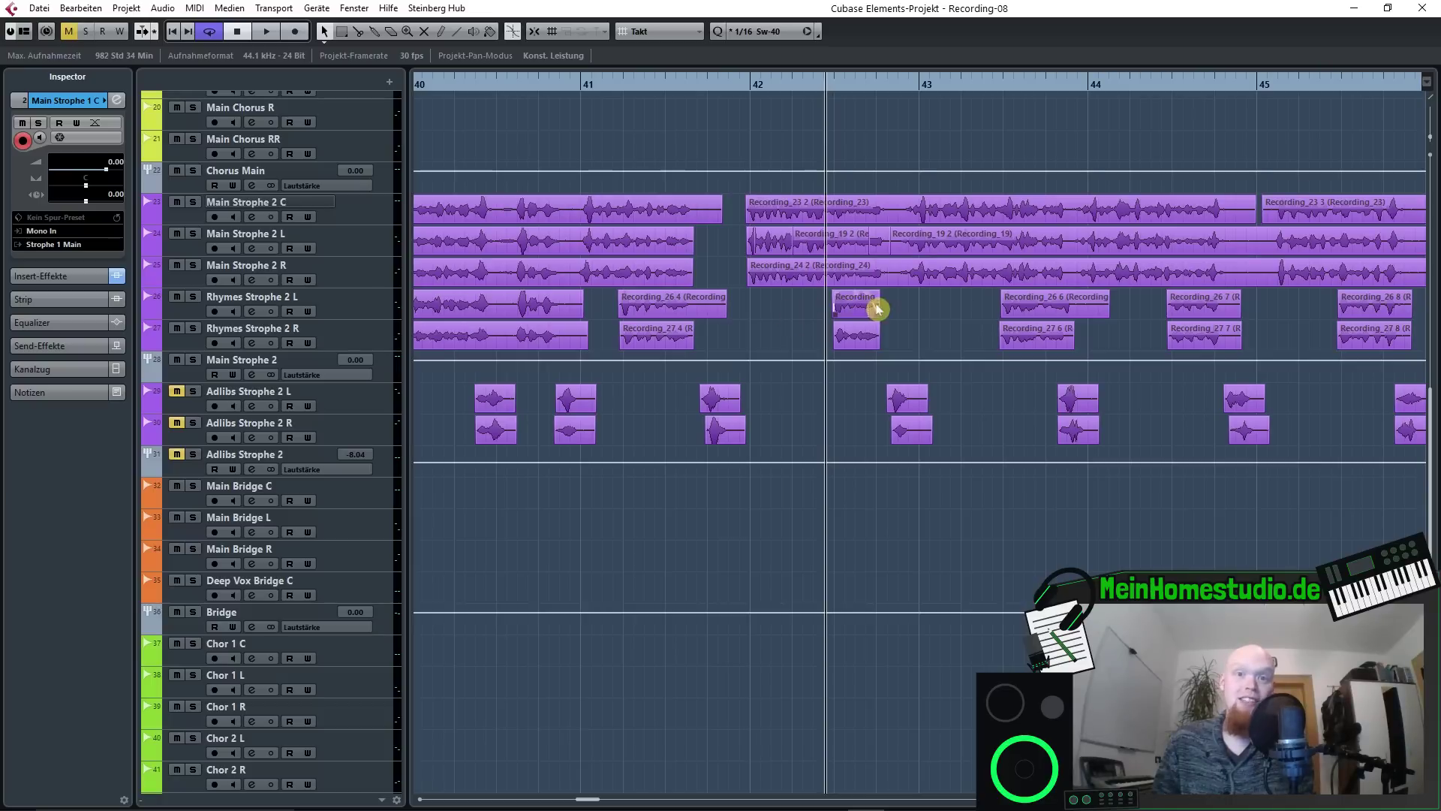
{"action": "scroll", "coordinate": [902, 308], "scroll_direction": "down", "scroll_amount": 3, "text": "ctrl"}
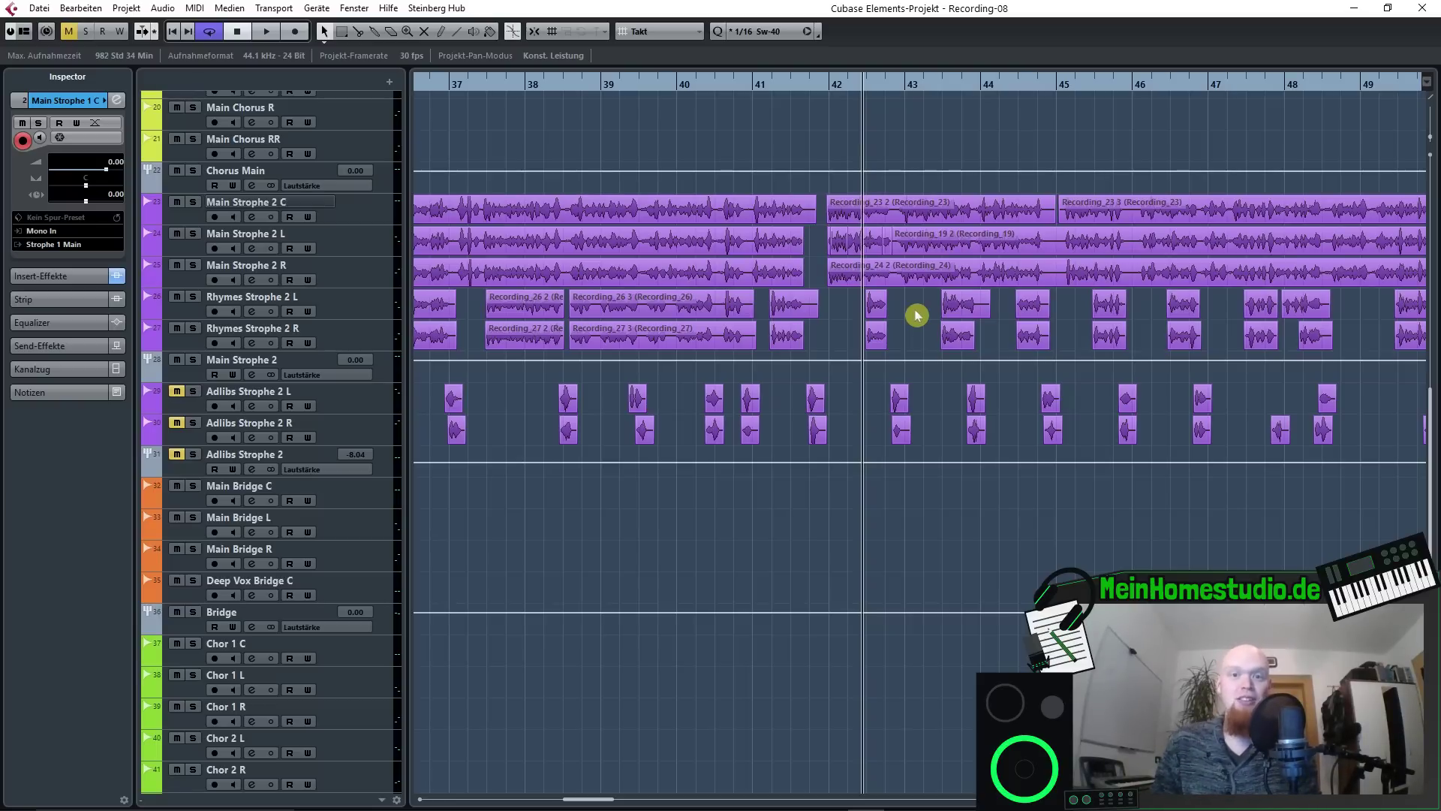
{"action": "scroll", "coordinate": [864, 295], "scroll_direction": "down", "scroll_amount": 5}
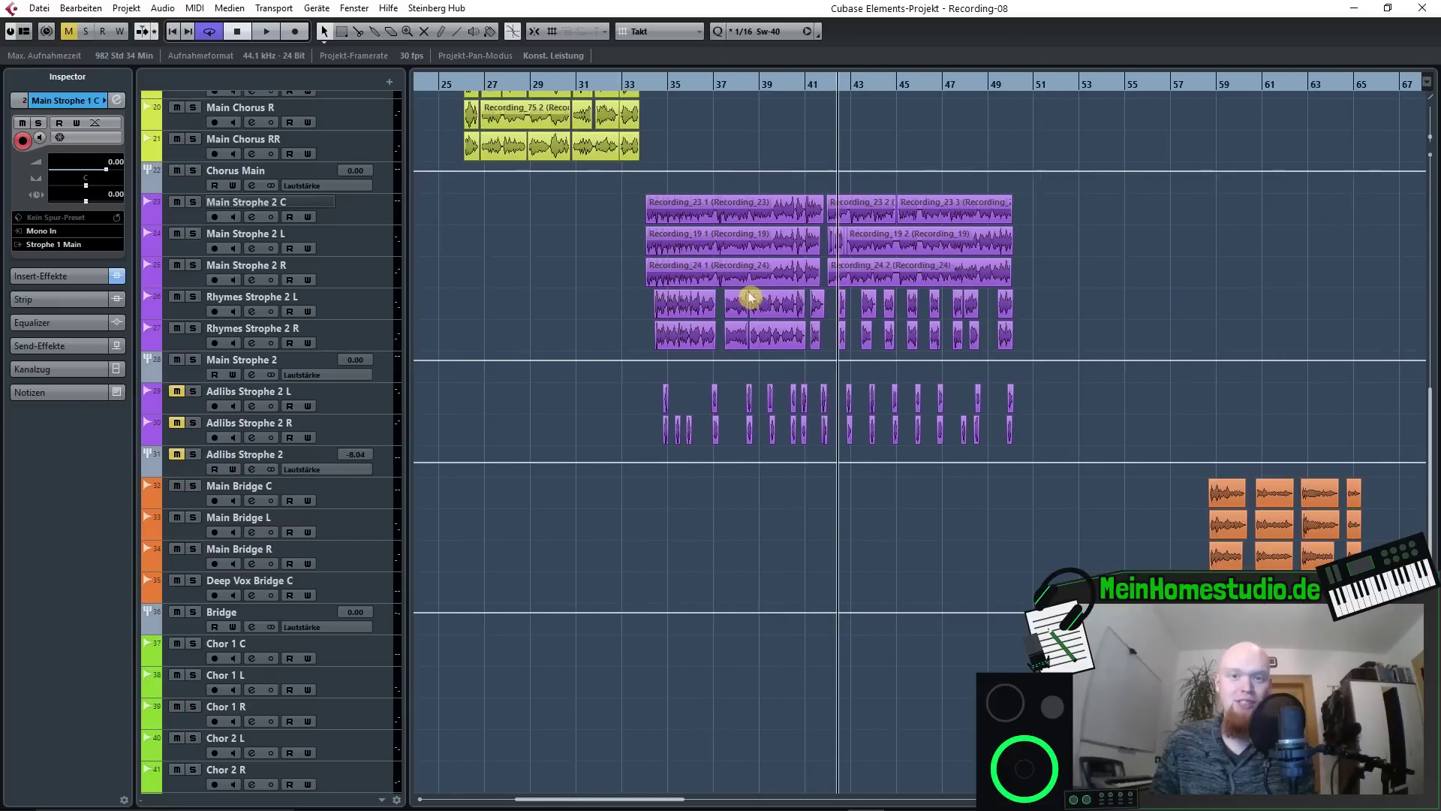
{"action": "scroll", "coordinate": [1041, 272], "scroll_direction": "up", "scroll_amount": 8}
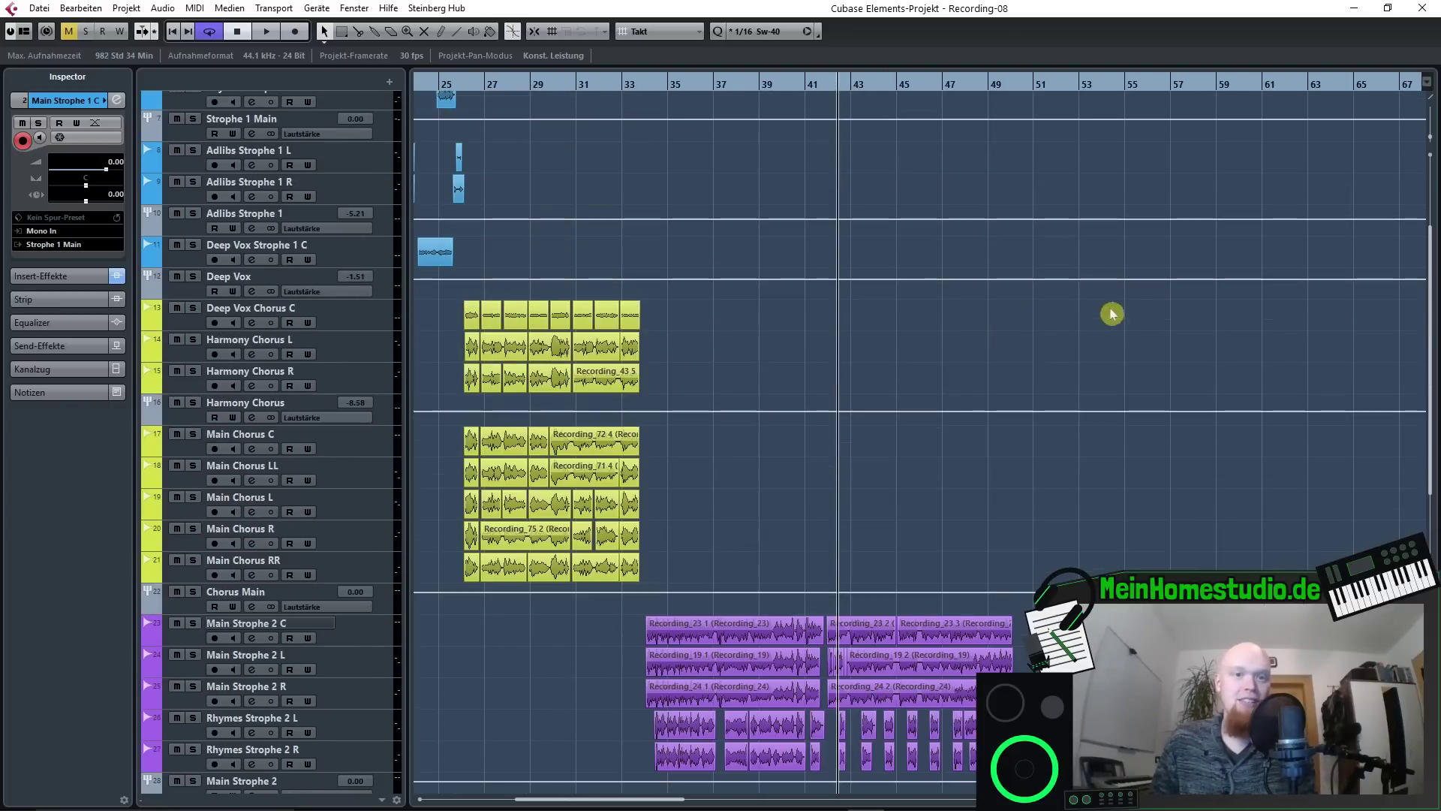
{"action": "scroll", "coordinate": [1151, 325], "scroll_direction": "down", "scroll_amount": 4}
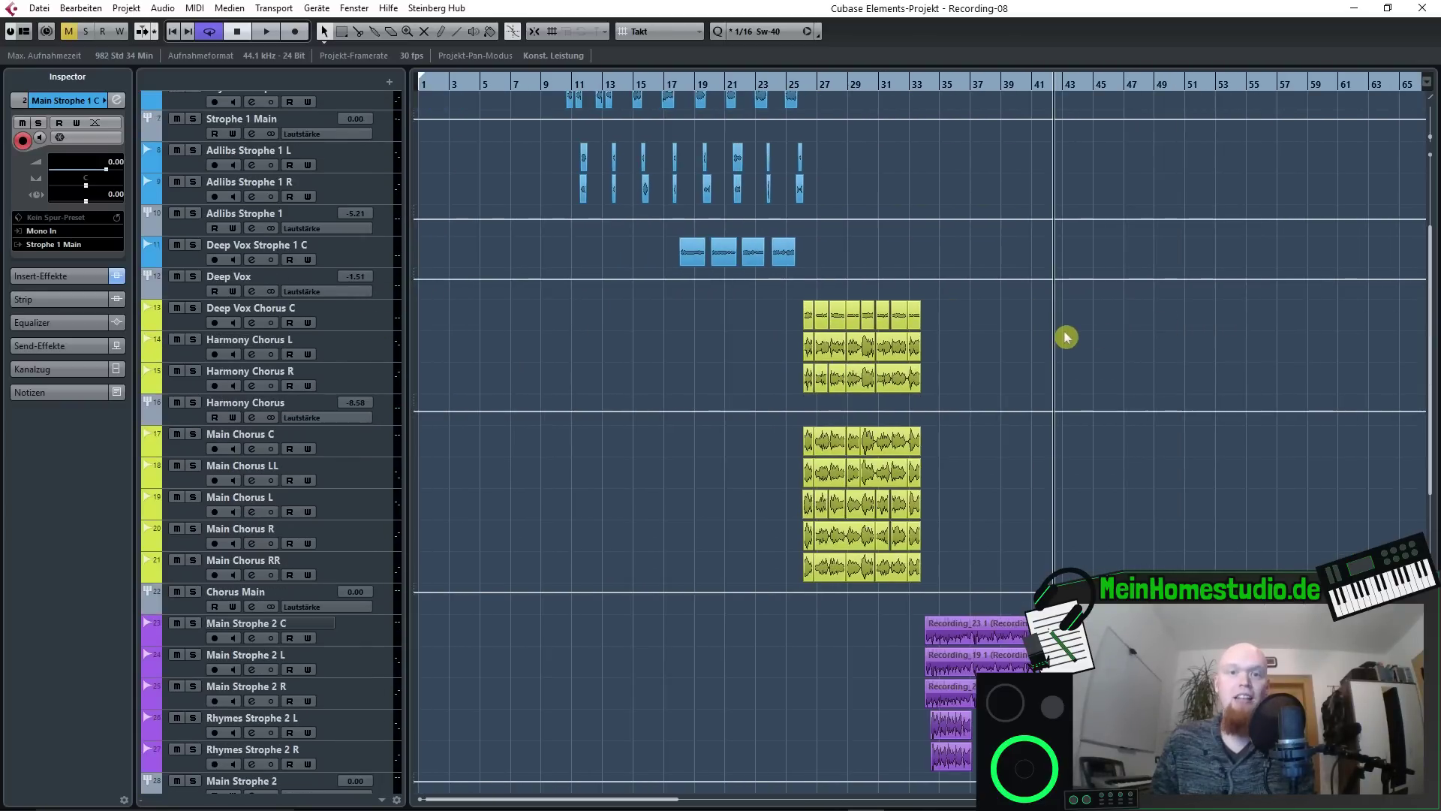